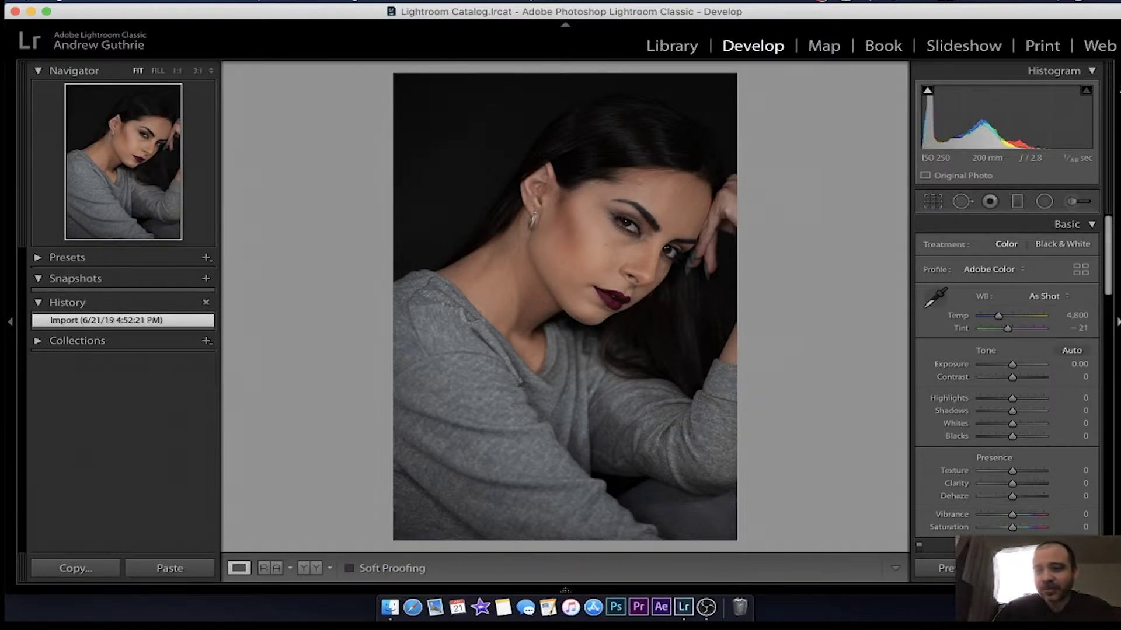
Step: Leave the crop framing unchanged and set the white balance preset to Auto
click(933, 202)
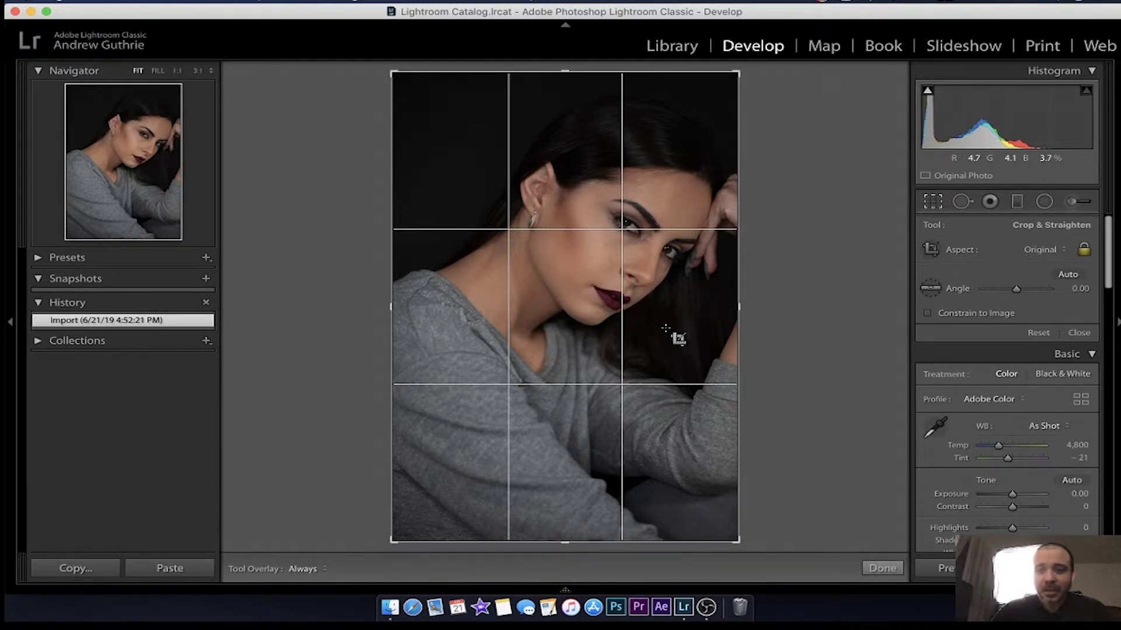
click(937, 208)
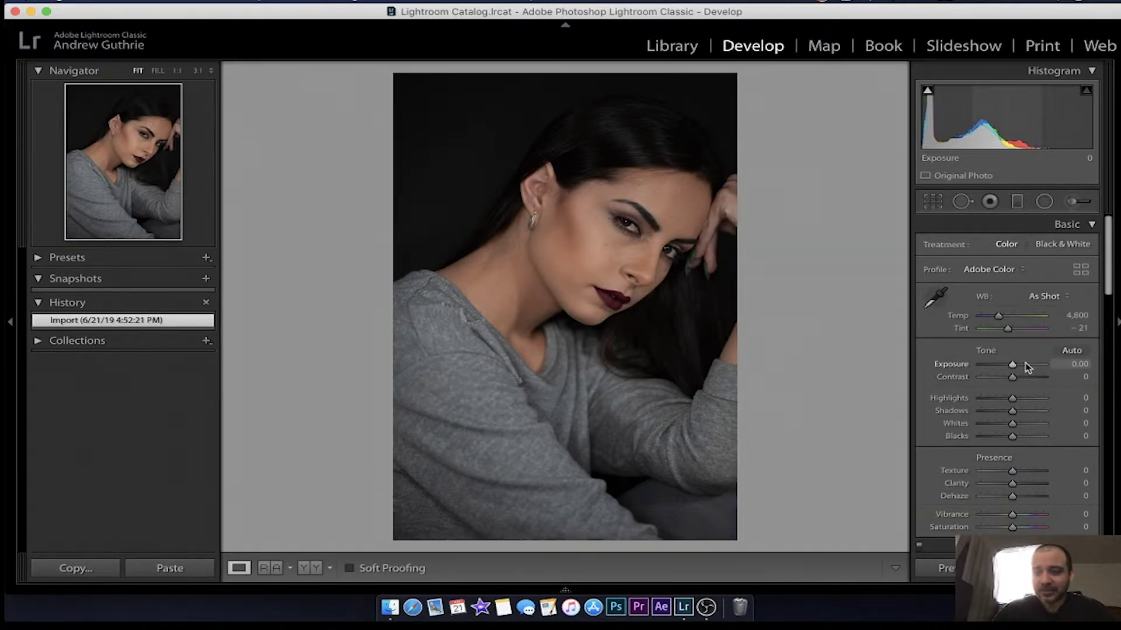
click(1042, 297)
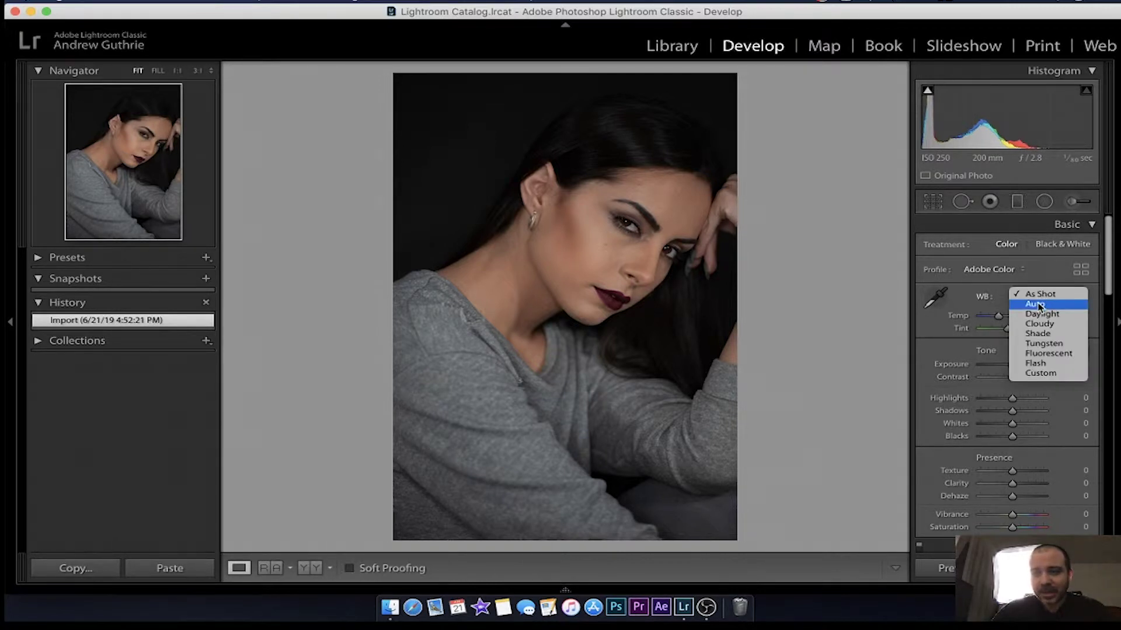
click(1037, 305)
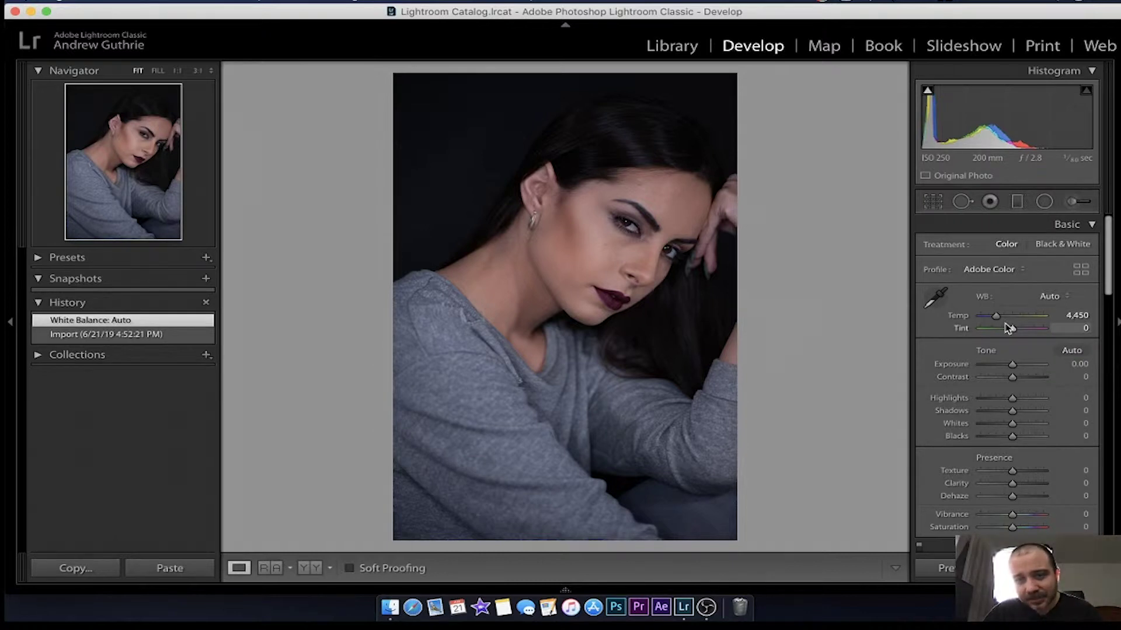
Step: Sample the white of the eye for a custom white balance of Temp 4,200, Tint −27
click(935, 298)
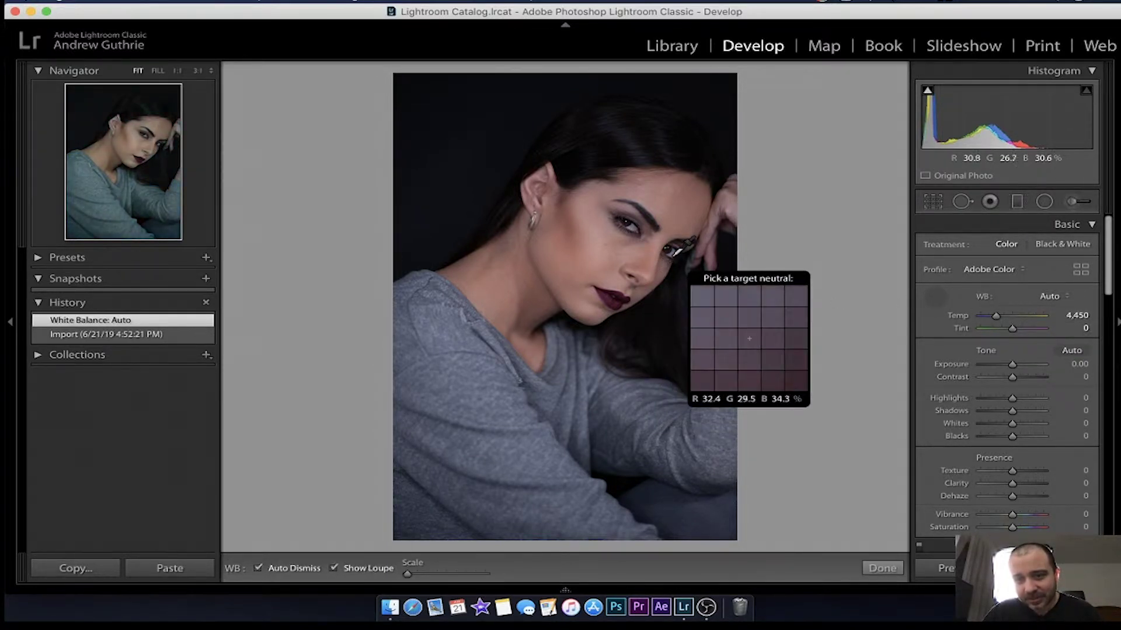
click(635, 228)
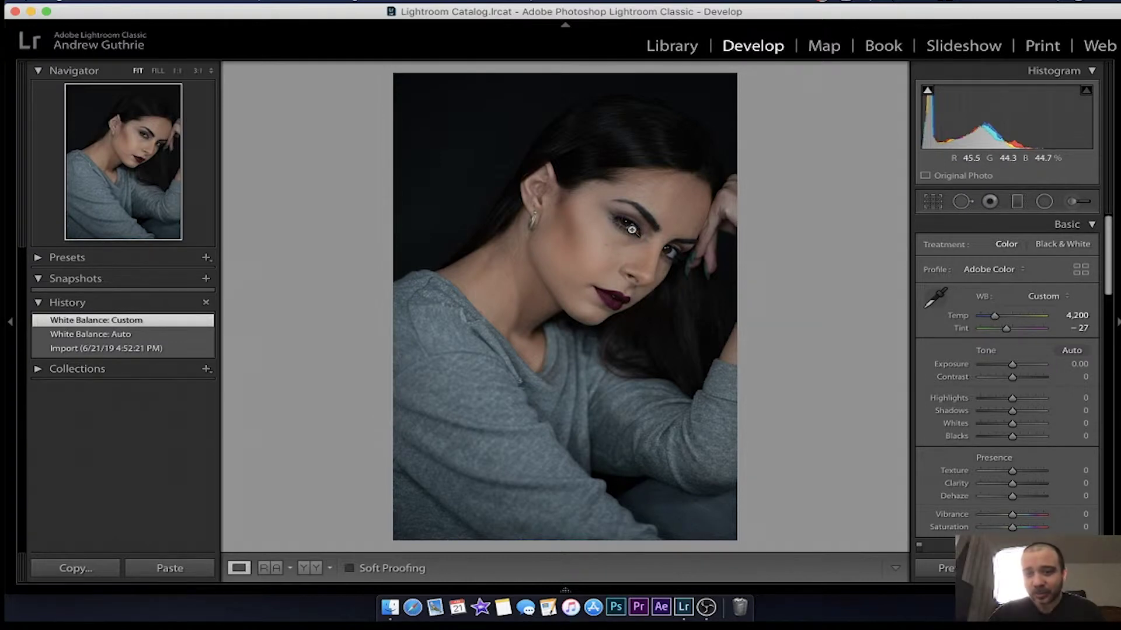
click(620, 228)
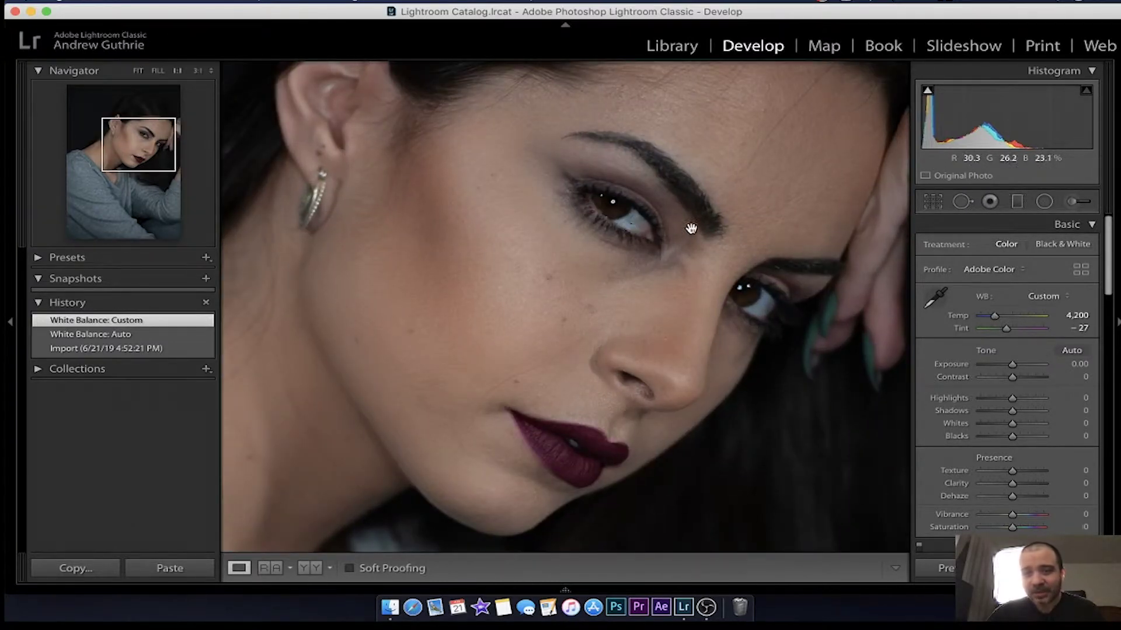
Step: Re-sample the eye white with the W eyedropper, giving Temp 5,200 and Tint −21
key(w)
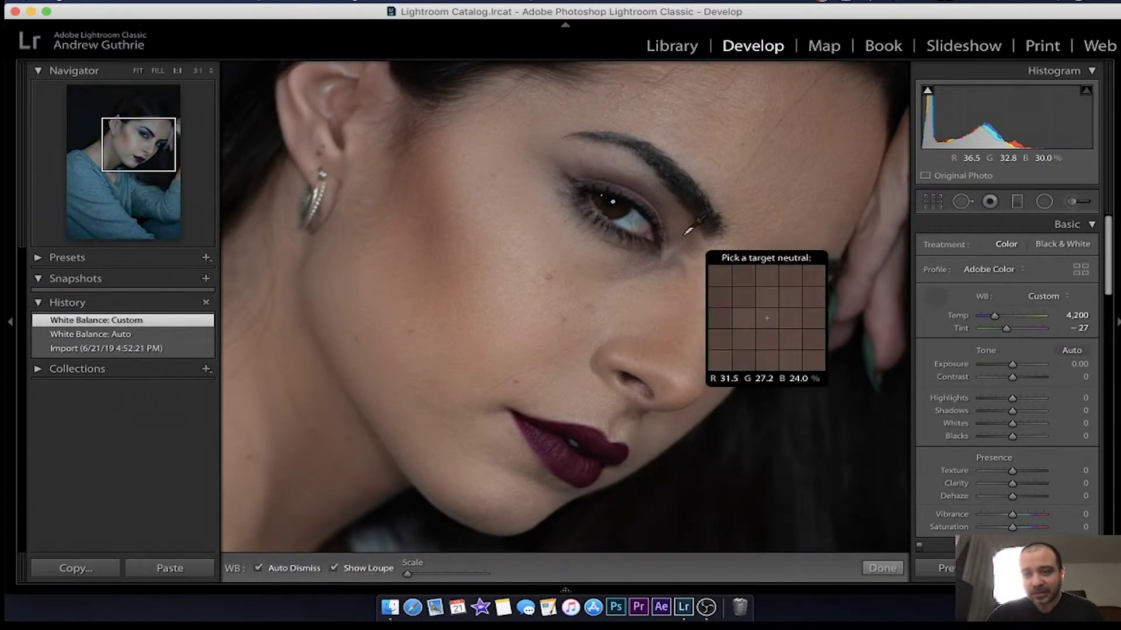
click(627, 226)
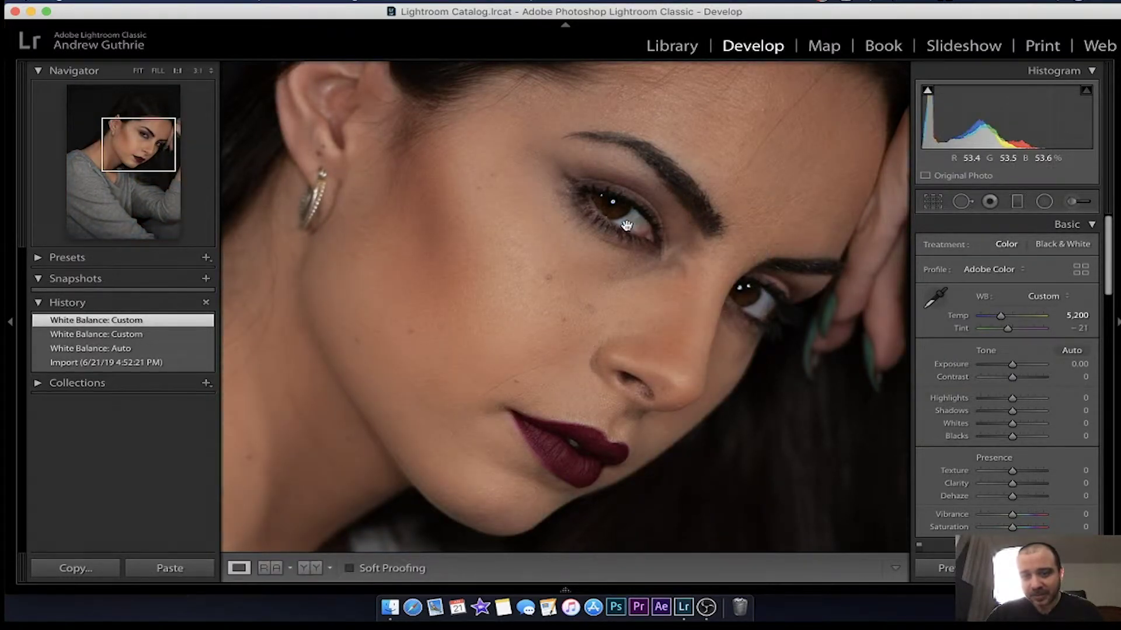
click(561, 255)
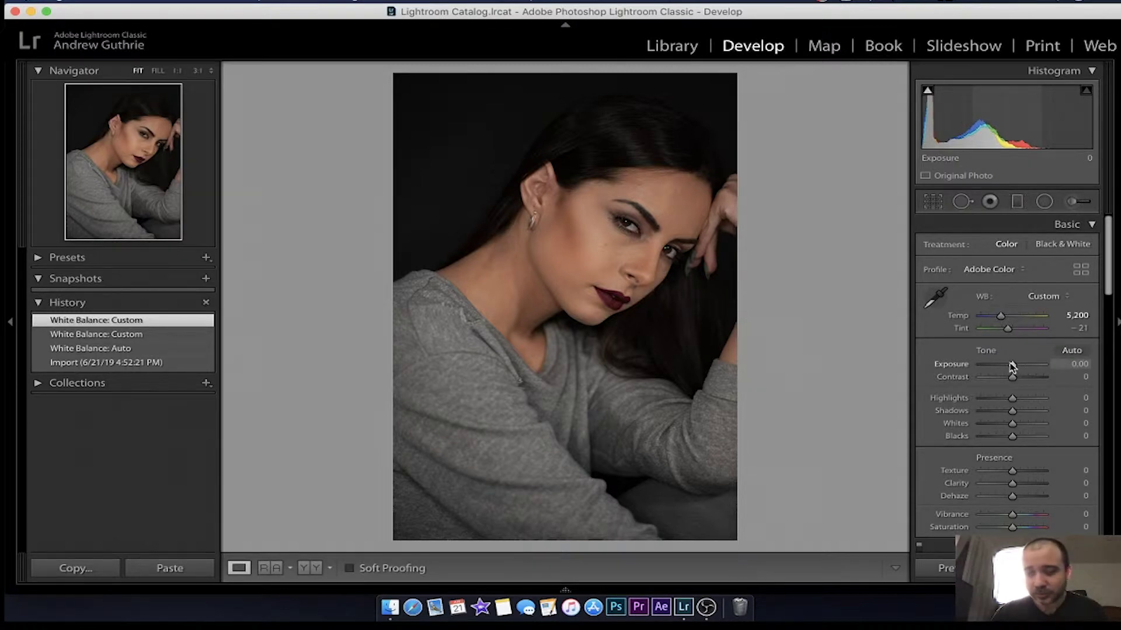
Step: Raise Exposure to +0.45 and Contrast to +58, and nudge Tint toward green to −8
drag(1012, 367, 1016, 367)
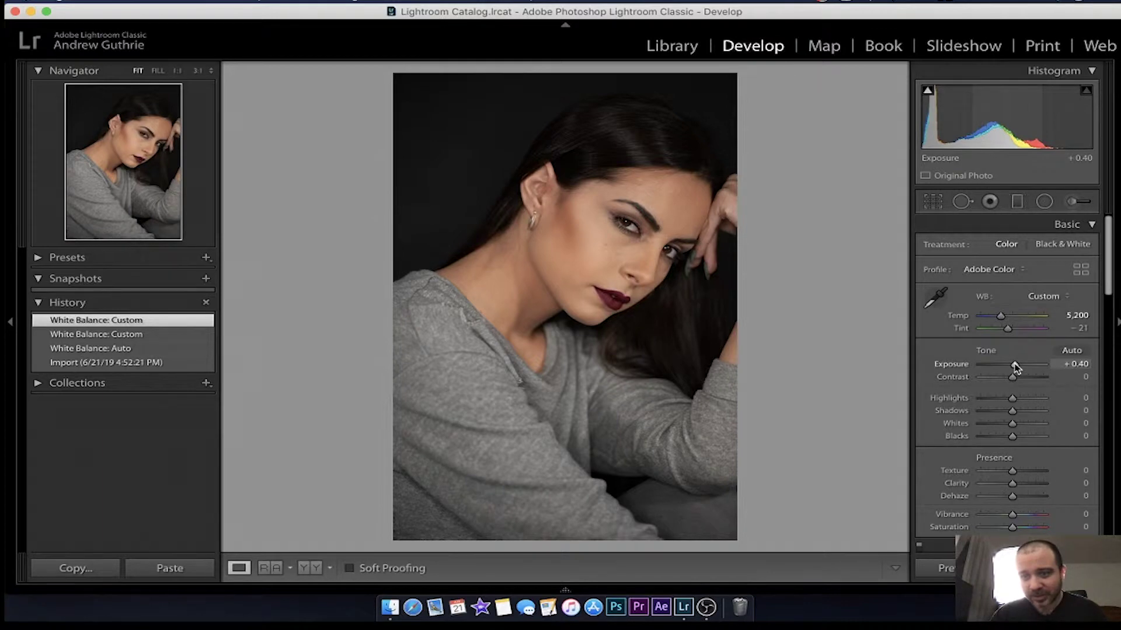
drag(1015, 367, 1017, 367)
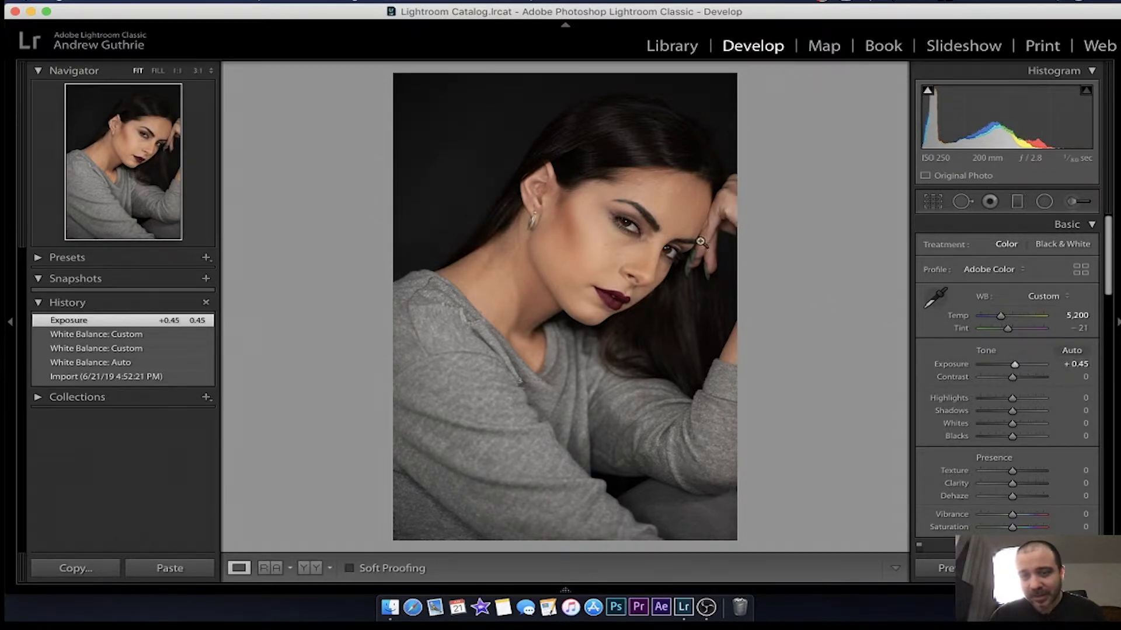
click(622, 228)
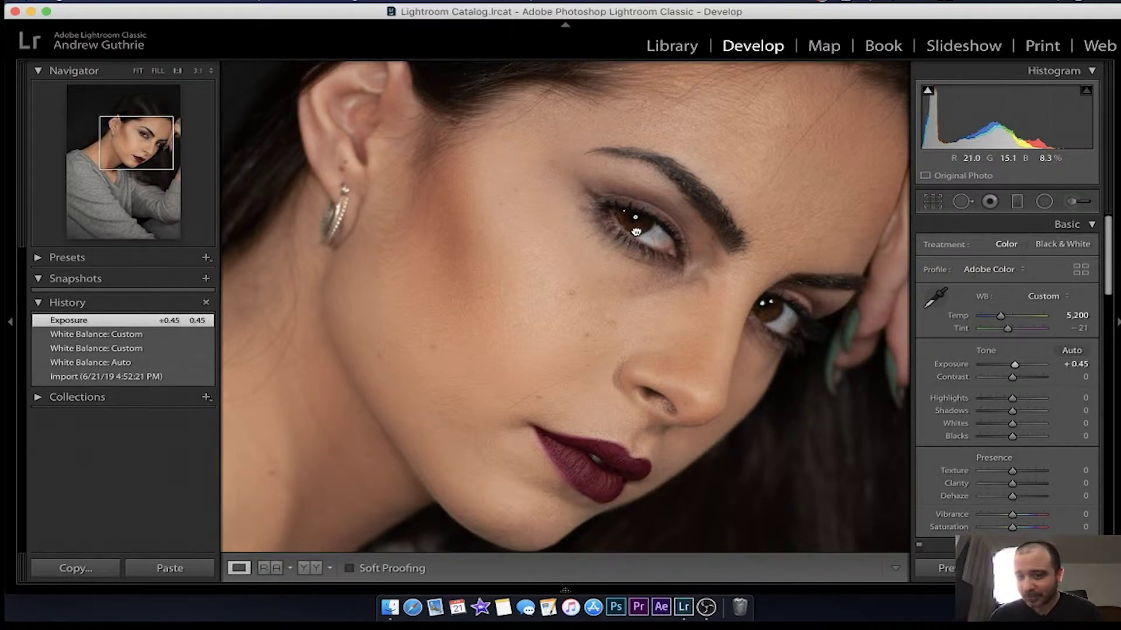
click(636, 232)
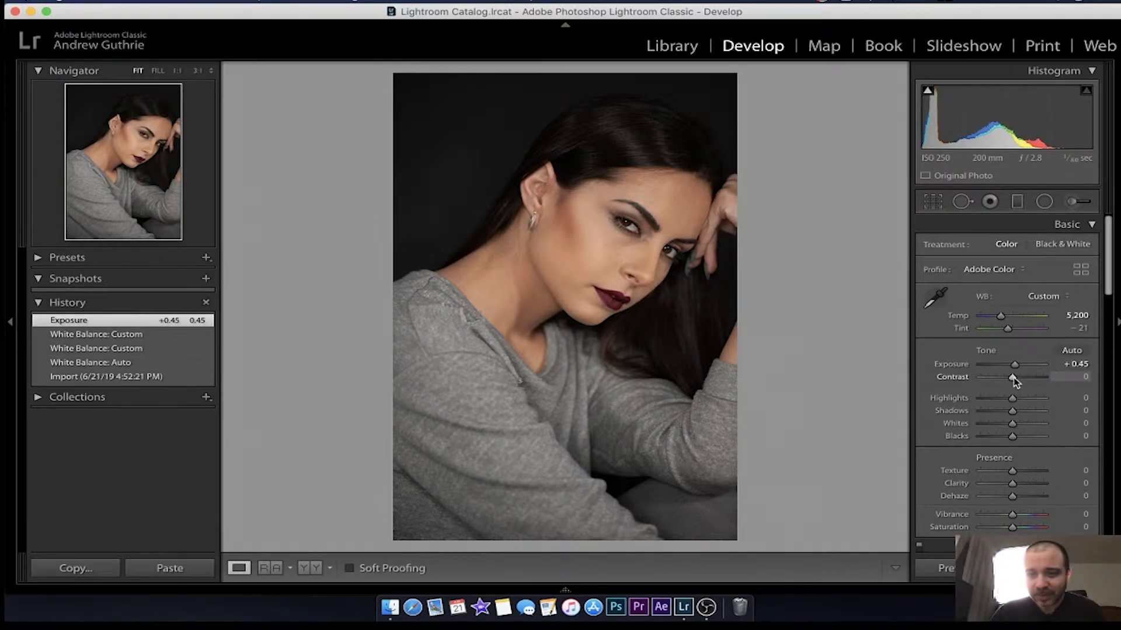
drag(1016, 380, 1032, 381)
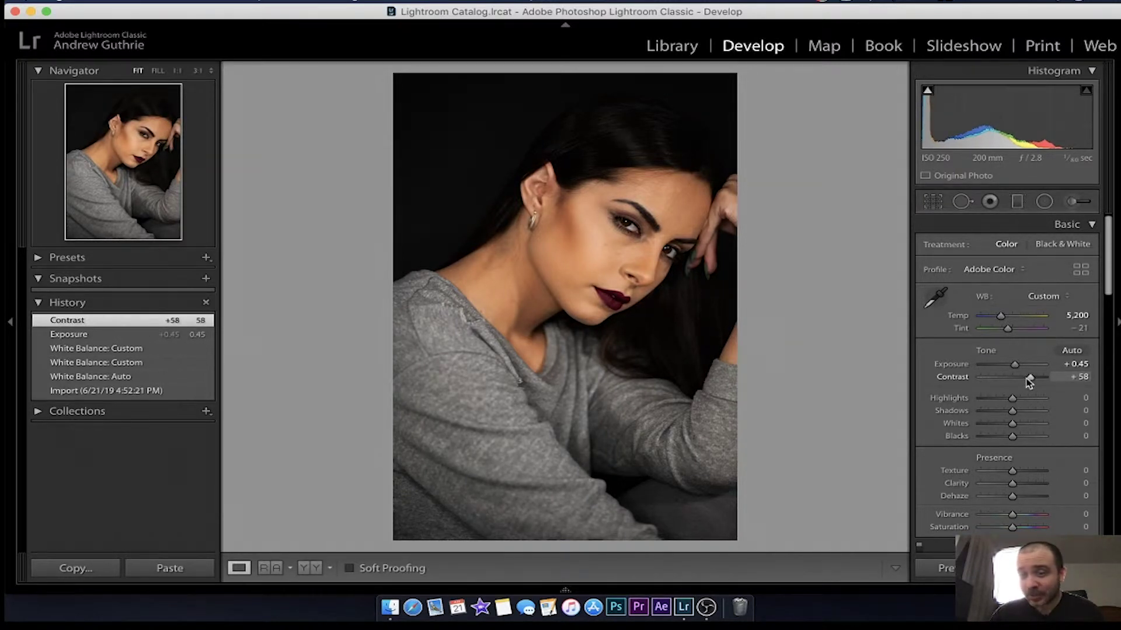
drag(1012, 335, 1015, 334)
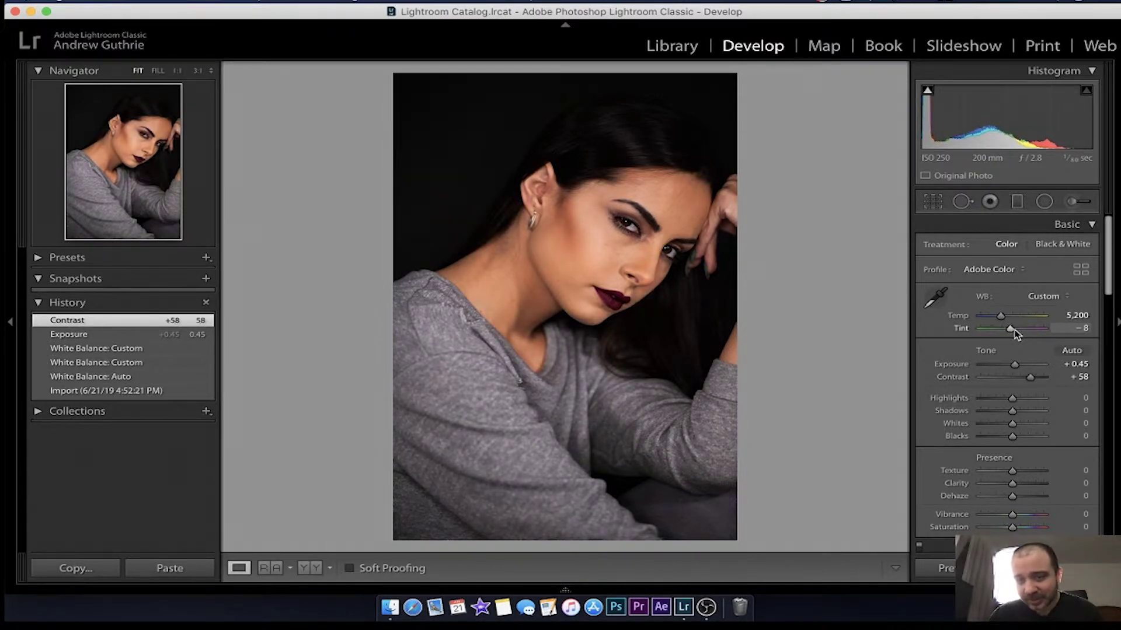
Step: Nudge Tint further toward green, then return white balance to Auto (Temp 4,450, Tint 0)
drag(1016, 334, 1012, 334)
click(1029, 300)
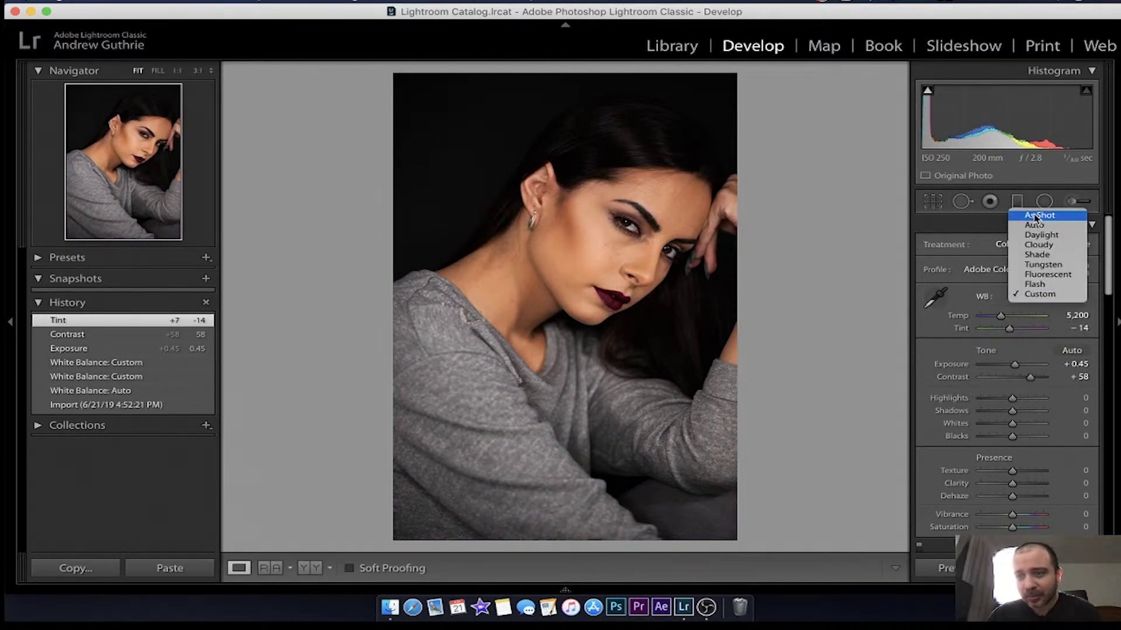
key(Escape)
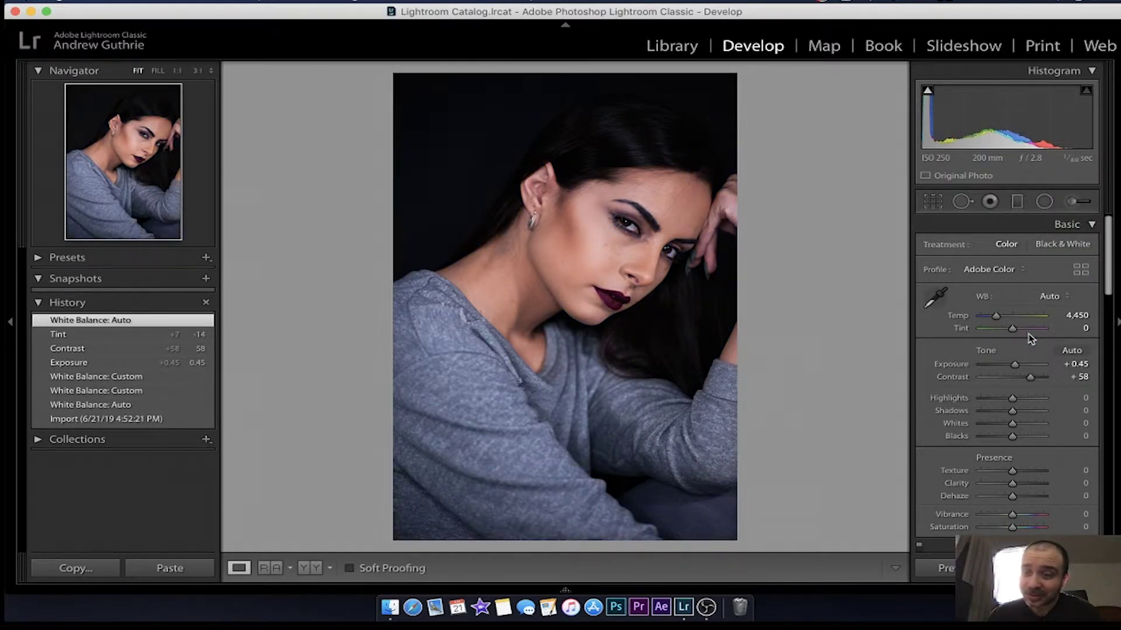
right_click(737, 309)
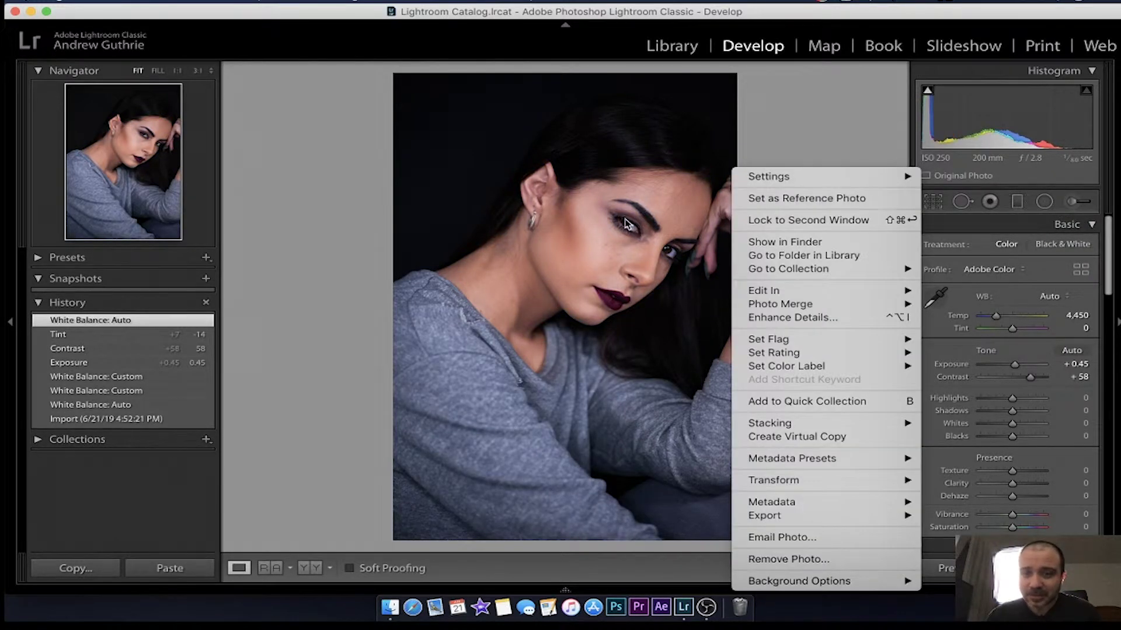
click(468, 234)
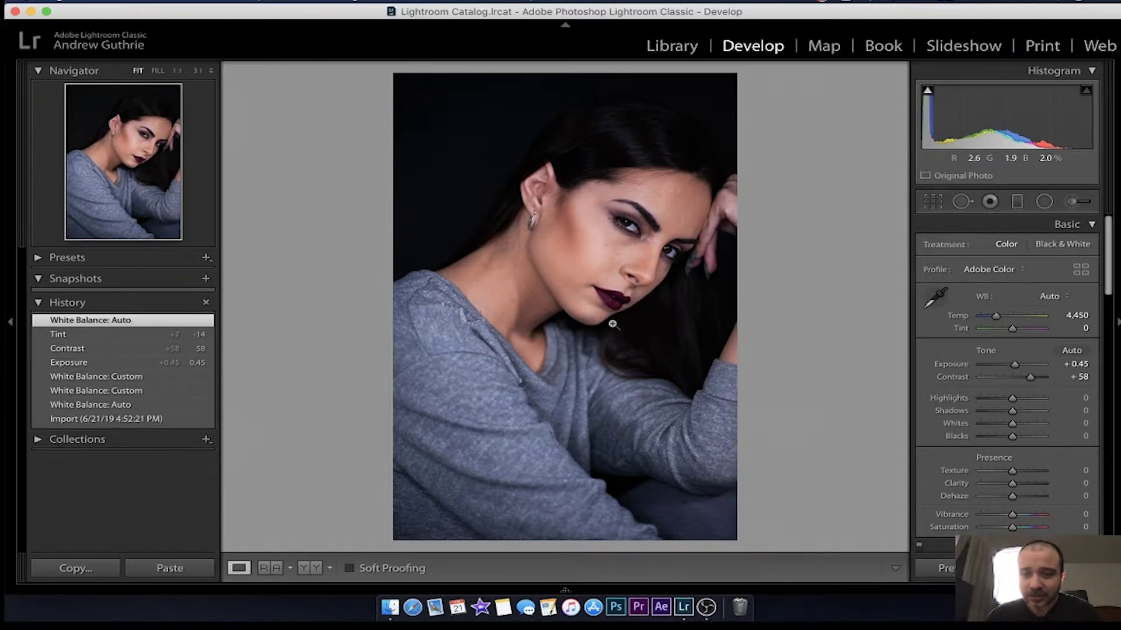
click(625, 266)
click(596, 238)
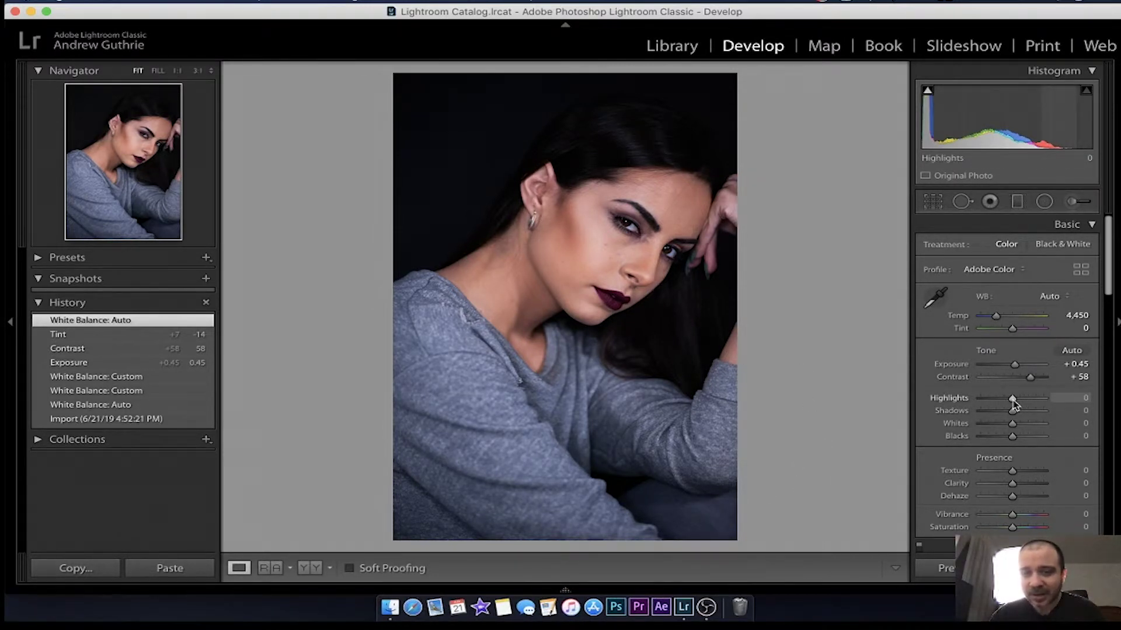
Step: Compare stronger and darker Highlights values, finally settling Highlights at +4
drag(1014, 403, 1014, 402)
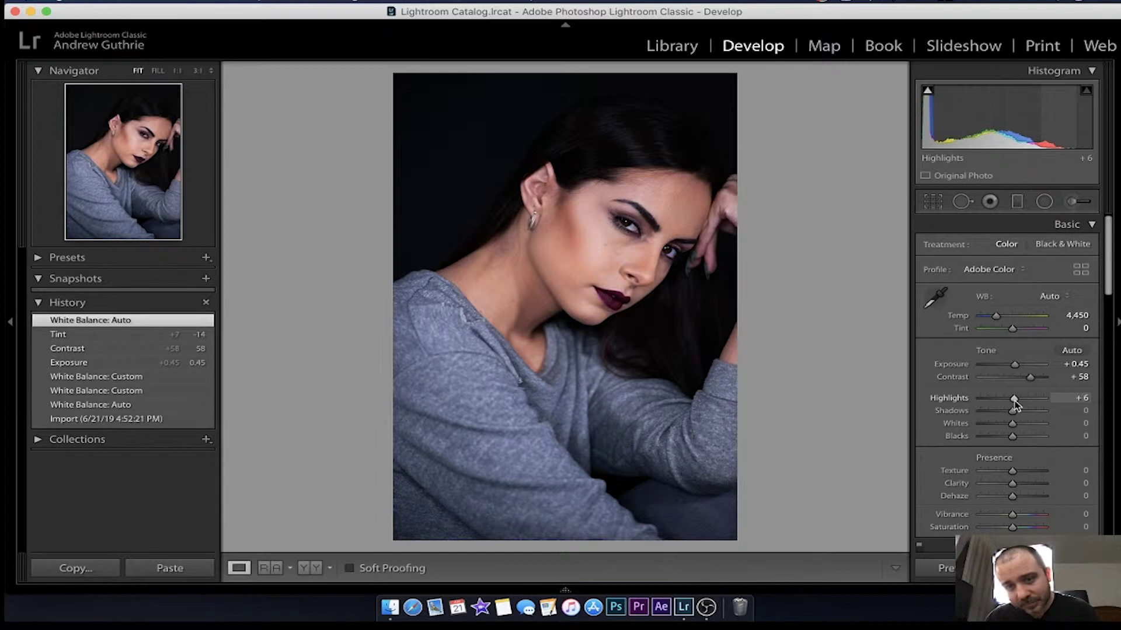
mouse_move(1015, 403)
mouse_down()
mouse_move(1040, 403)
mouse_move(1016, 403)
mouse_up()
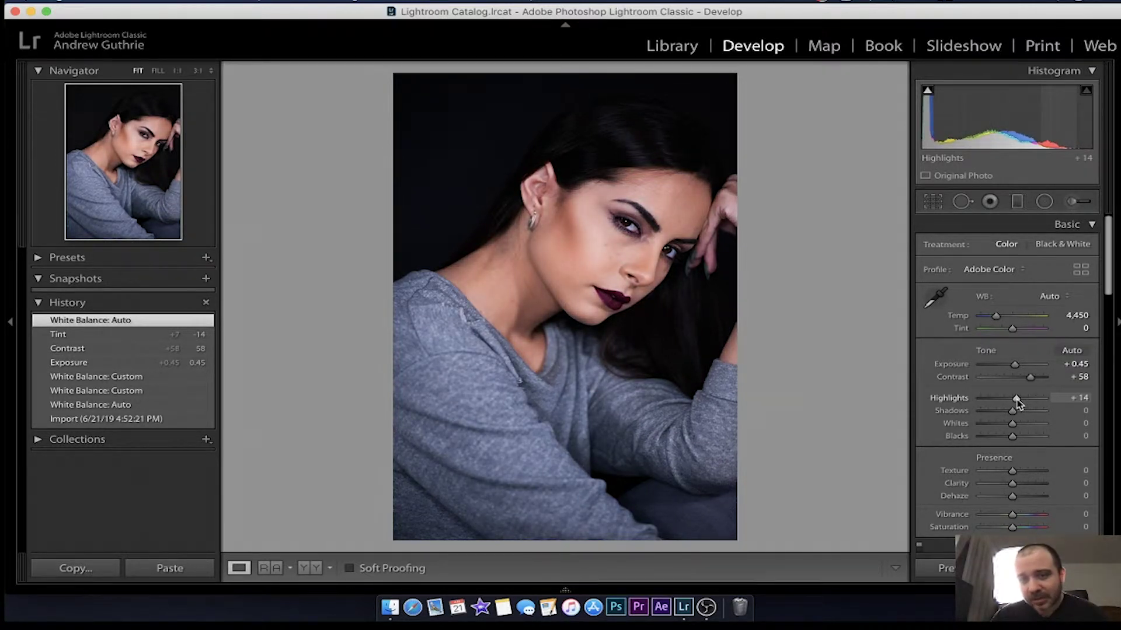
drag(1016, 403, 1016, 402)
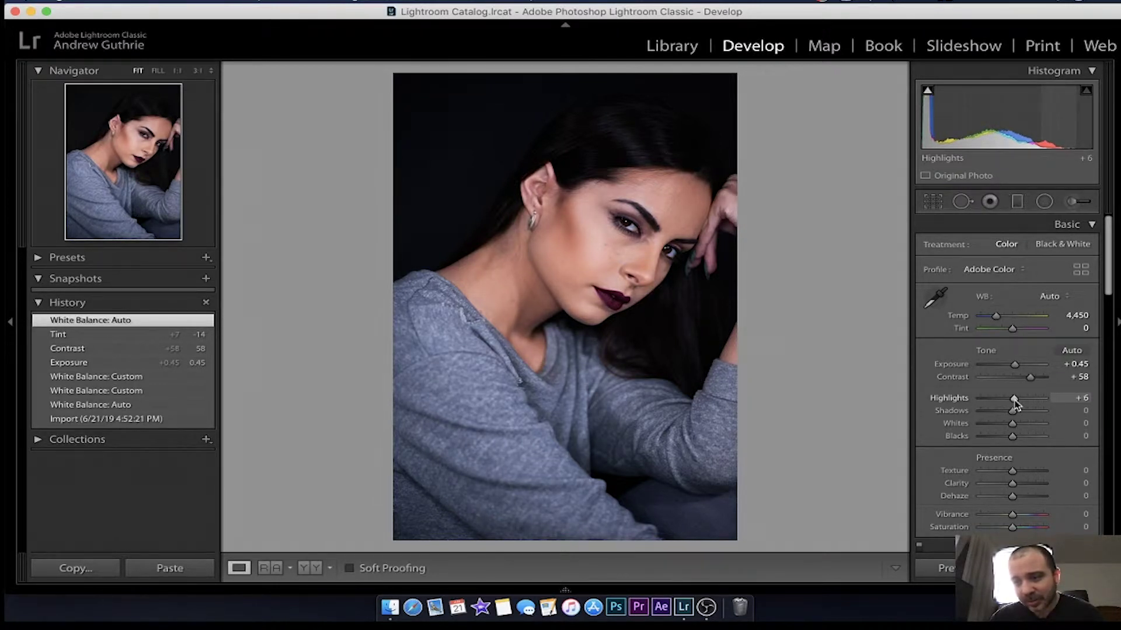
mouse_move(1014, 402)
mouse_down()
mouse_move(997, 403)
mouse_move(1015, 406)
mouse_up()
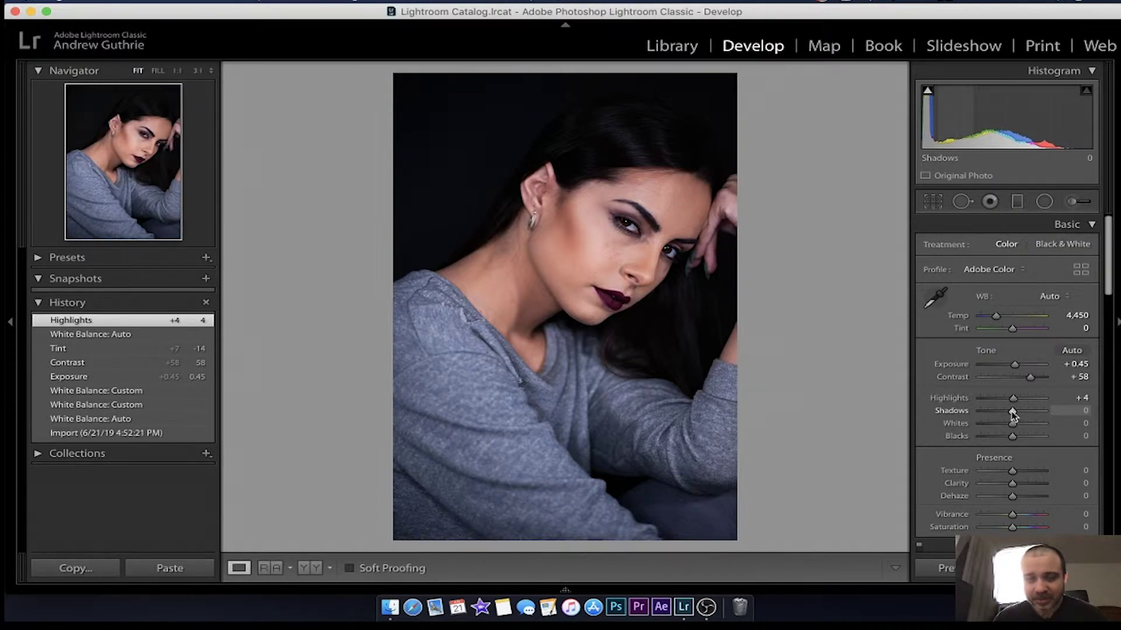
Step: Lift Shadows up to +100 for comparison, then settle Shadows at +84
drag(1012, 411, 1047, 409)
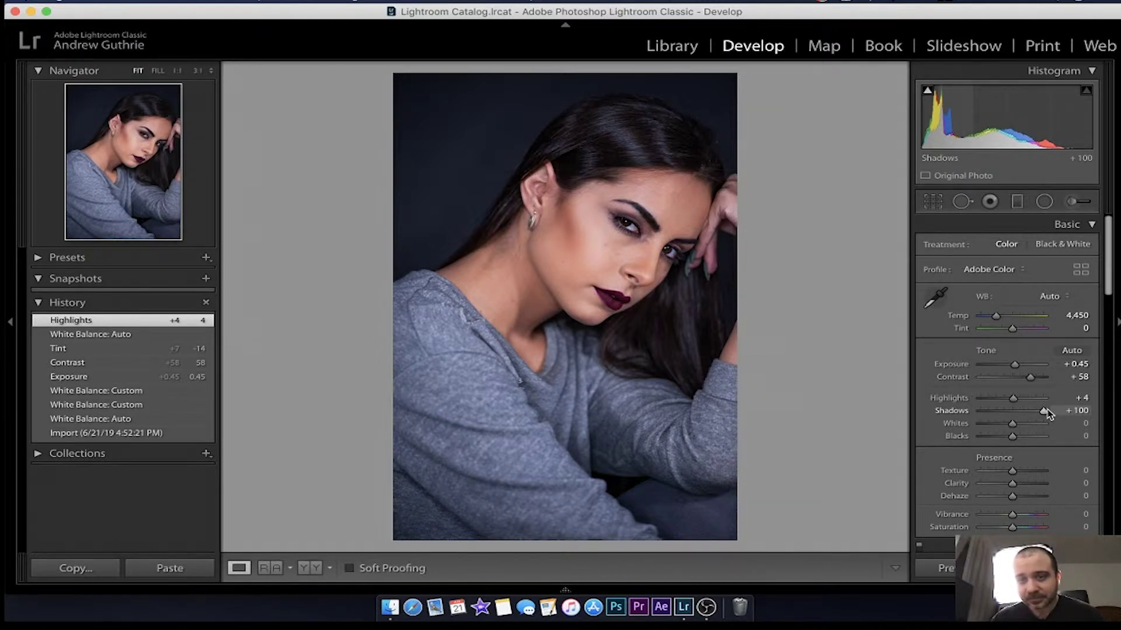
drag(1047, 408, 1047, 409)
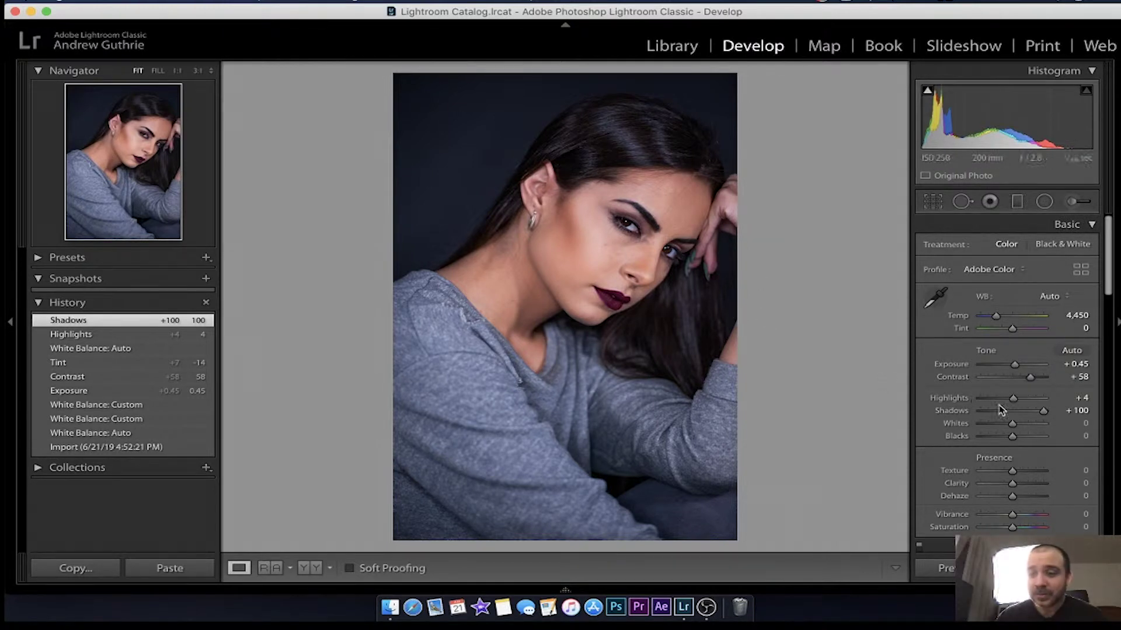
mouse_move(1042, 411)
mouse_down()
mouse_move(978, 414)
mouse_move(1038, 413)
mouse_up()
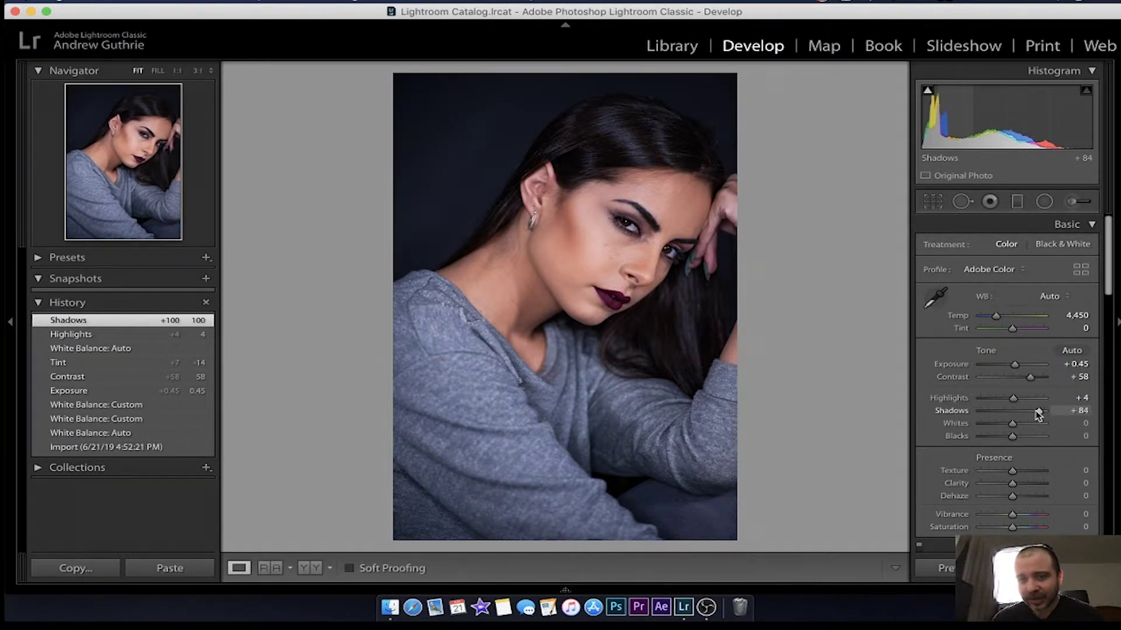
drag(1038, 413, 1038, 413)
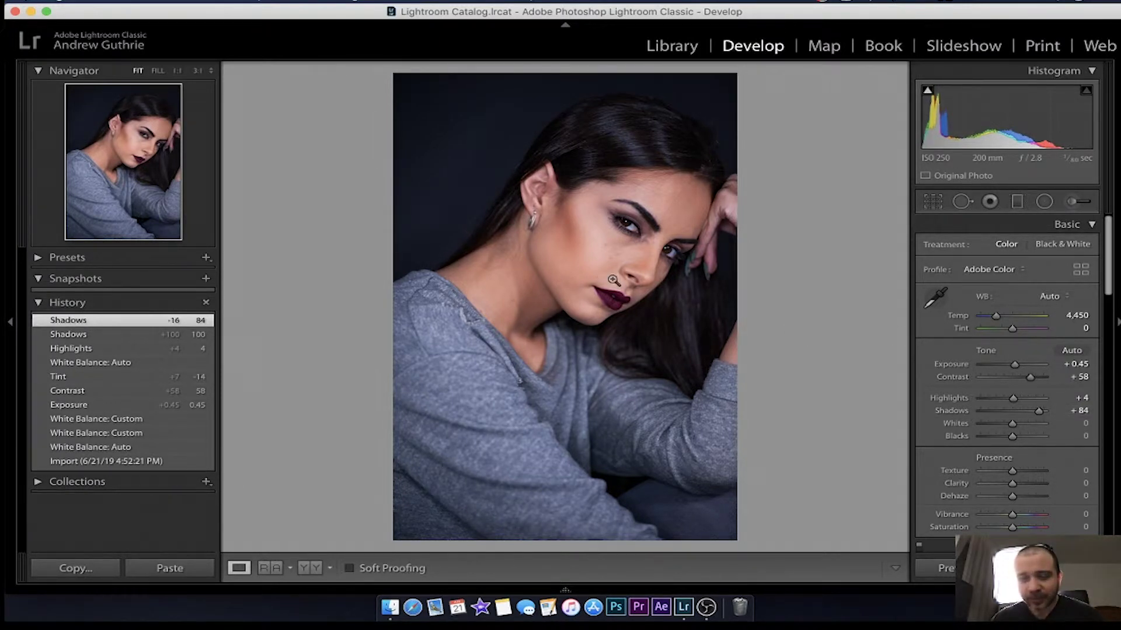
Step: Check the face at 1:1, then drag Whites down to −100 to test the highlight range
click(633, 215)
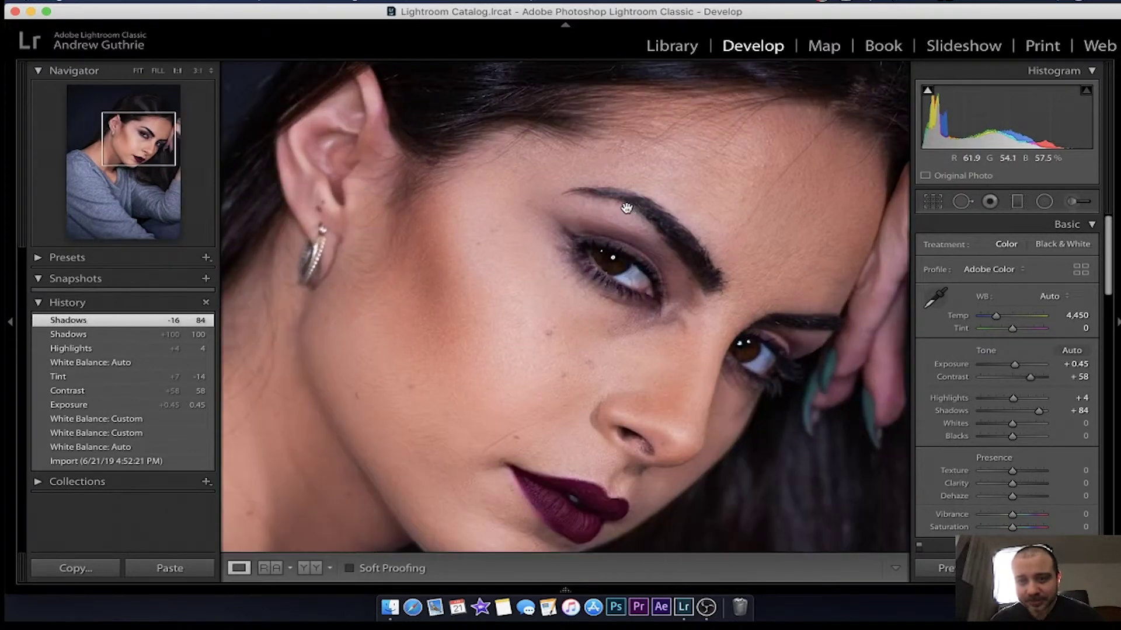
click(628, 207)
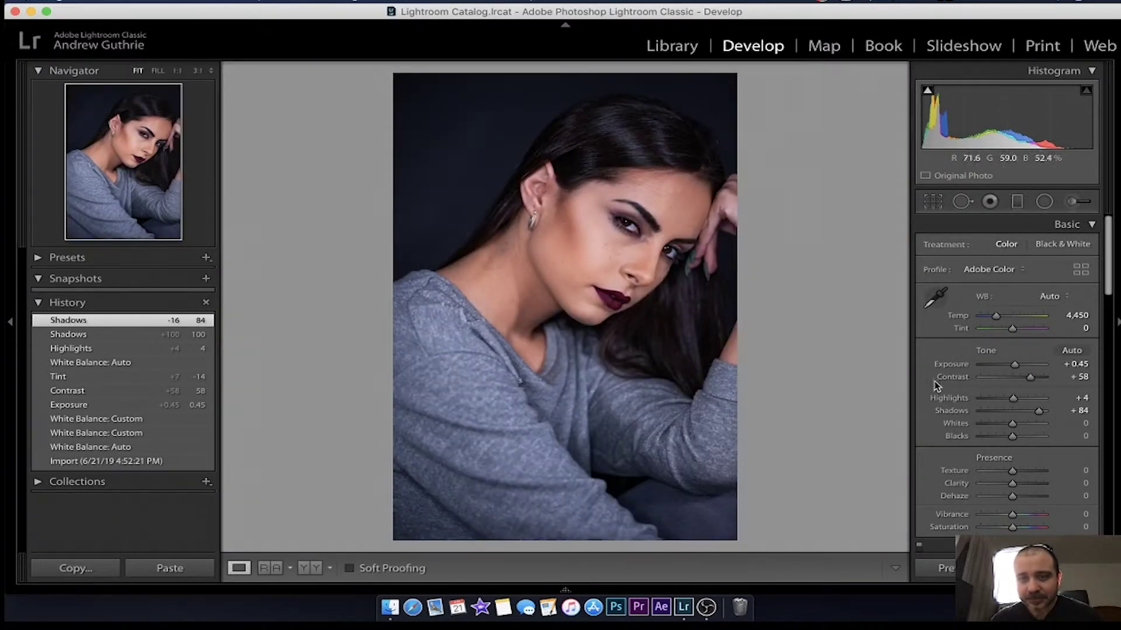
drag(1013, 427, 980, 429)
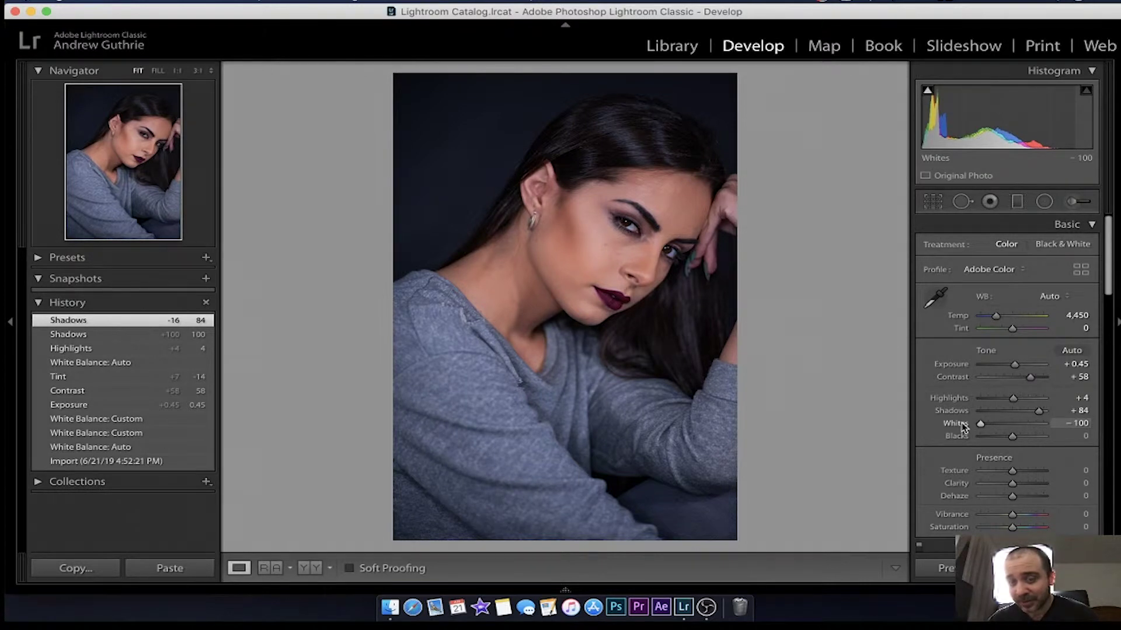
Step: Bring Whites back up from −100, trying about +13 before settling at +9
drag(972, 428, 1017, 428)
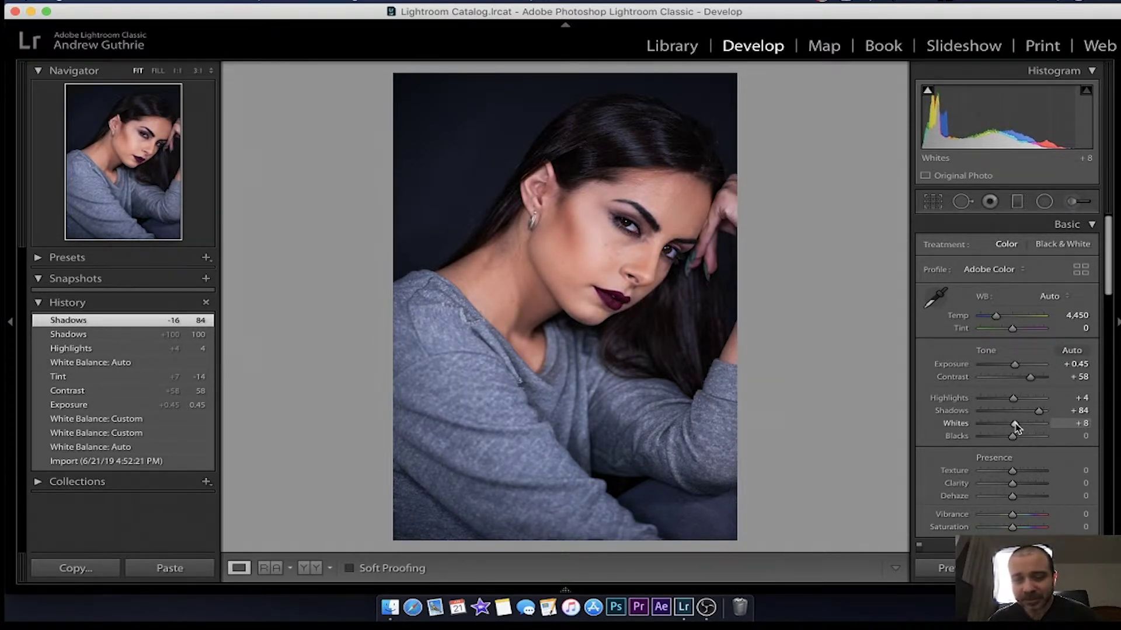
drag(1016, 428, 1018, 428)
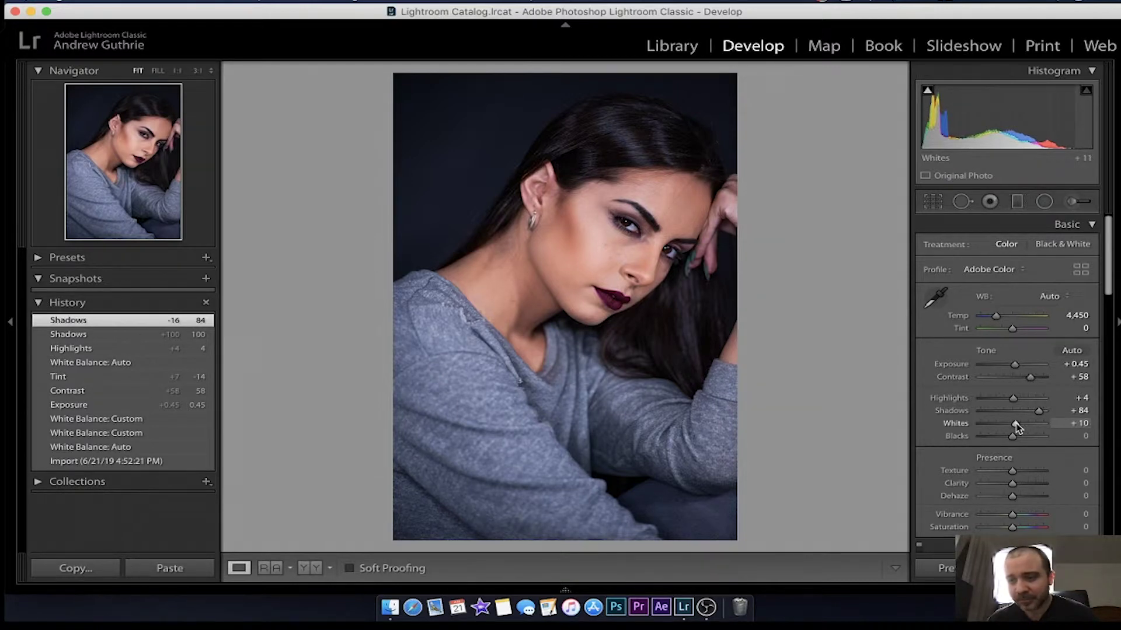
drag(1017, 428, 1015, 428)
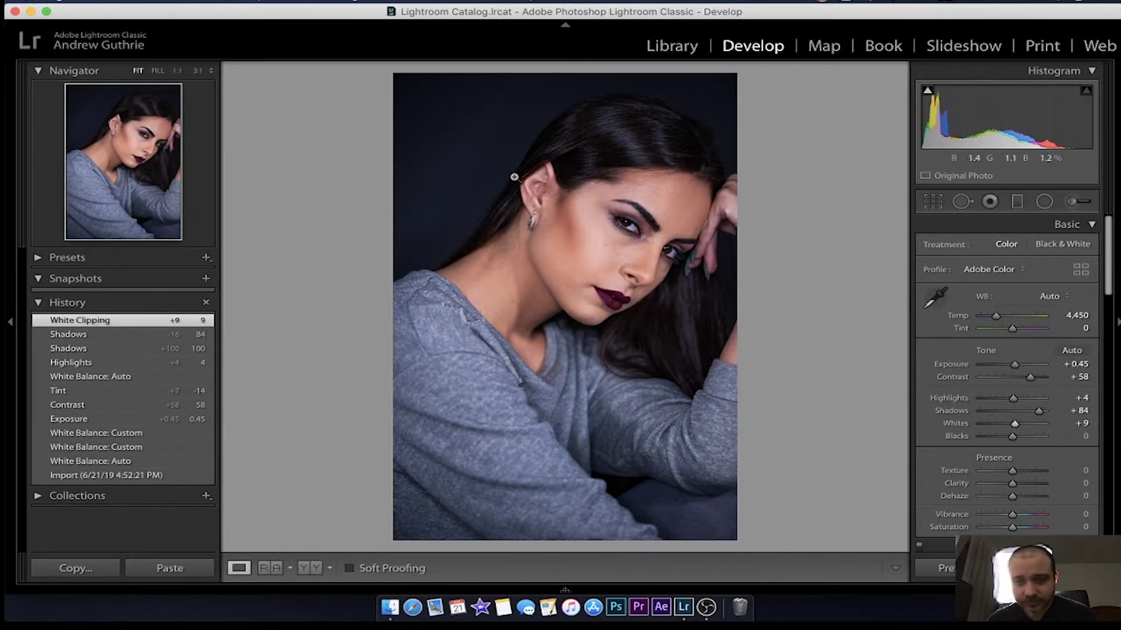
click(590, 206)
click(588, 206)
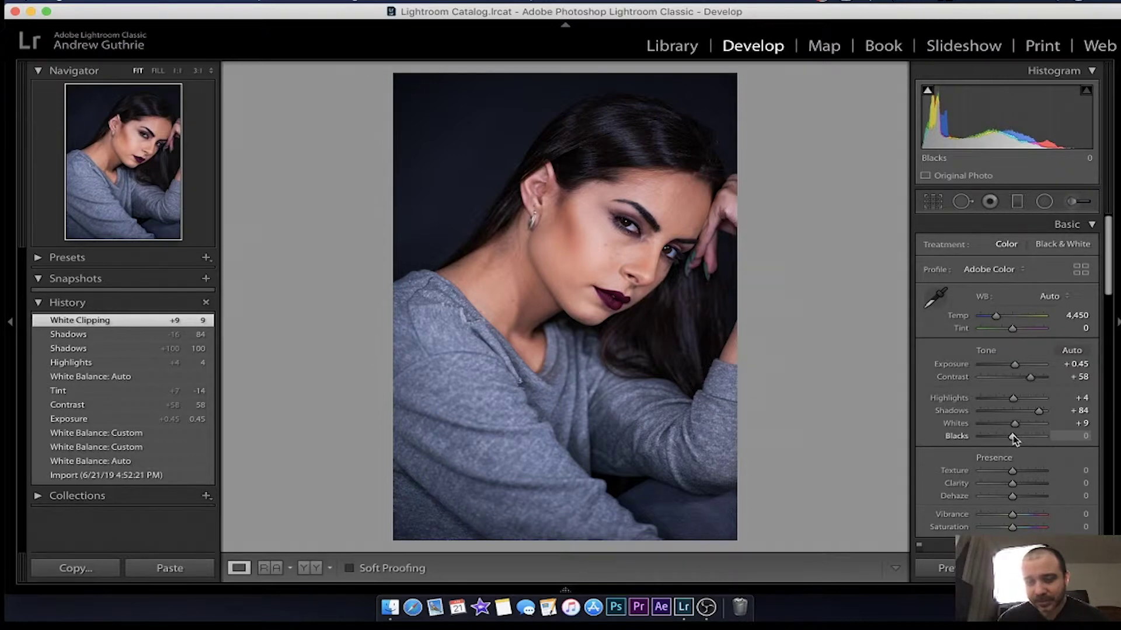
Step: Set Blacks to +26, checking the face, temple and forehead at 1:1
drag(1014, 439, 1070, 441)
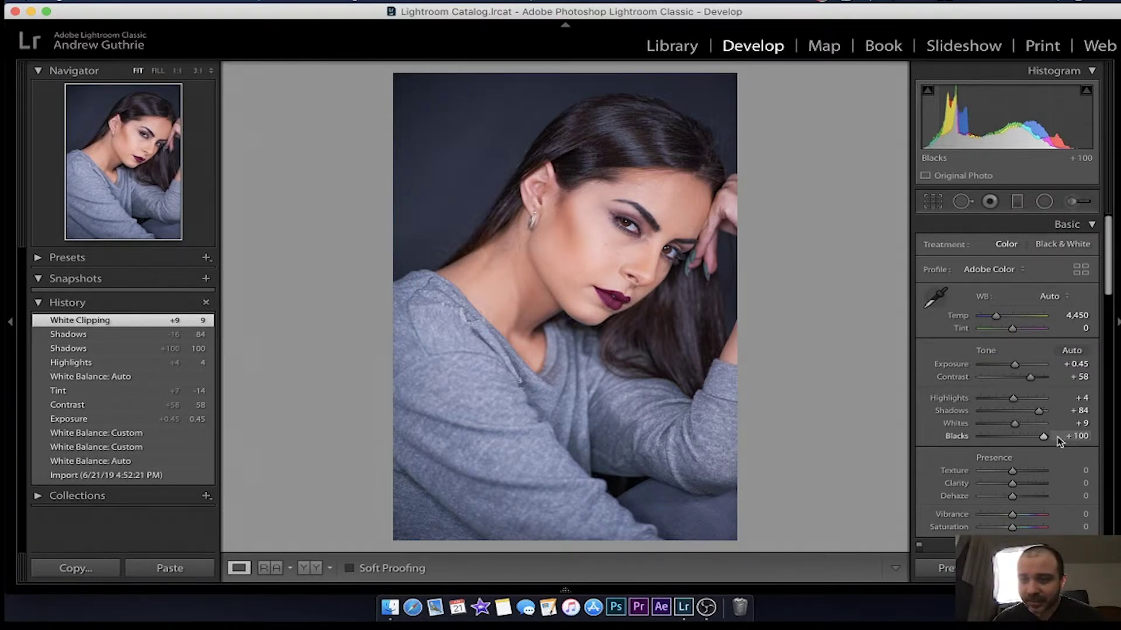
drag(1043, 436, 1020, 437)
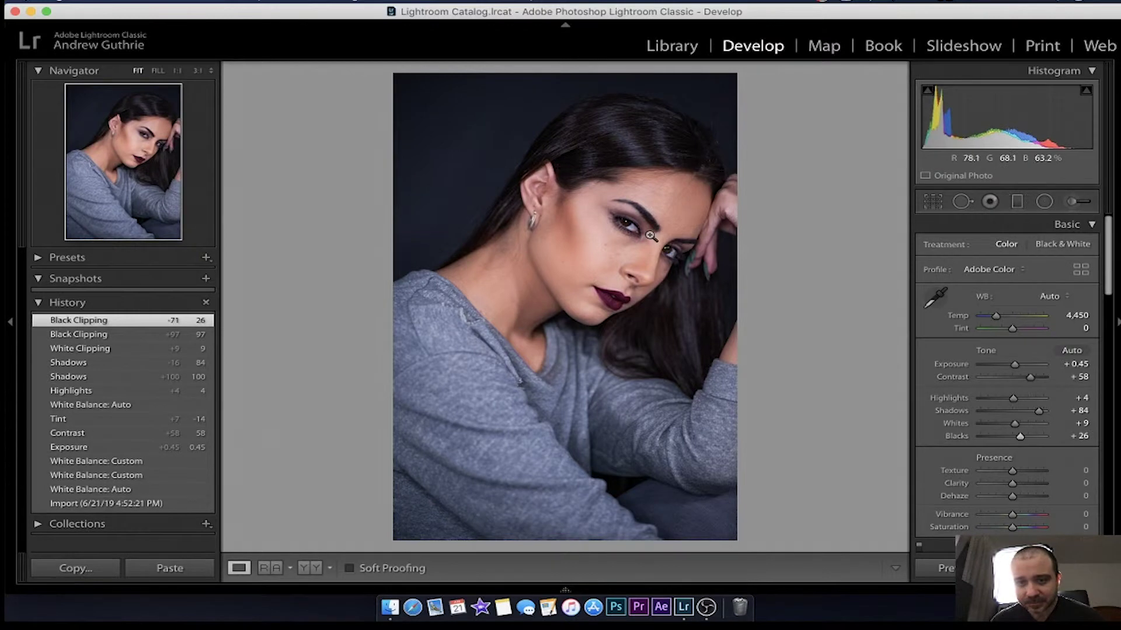
click(646, 233)
click(646, 234)
click(575, 193)
click(574, 193)
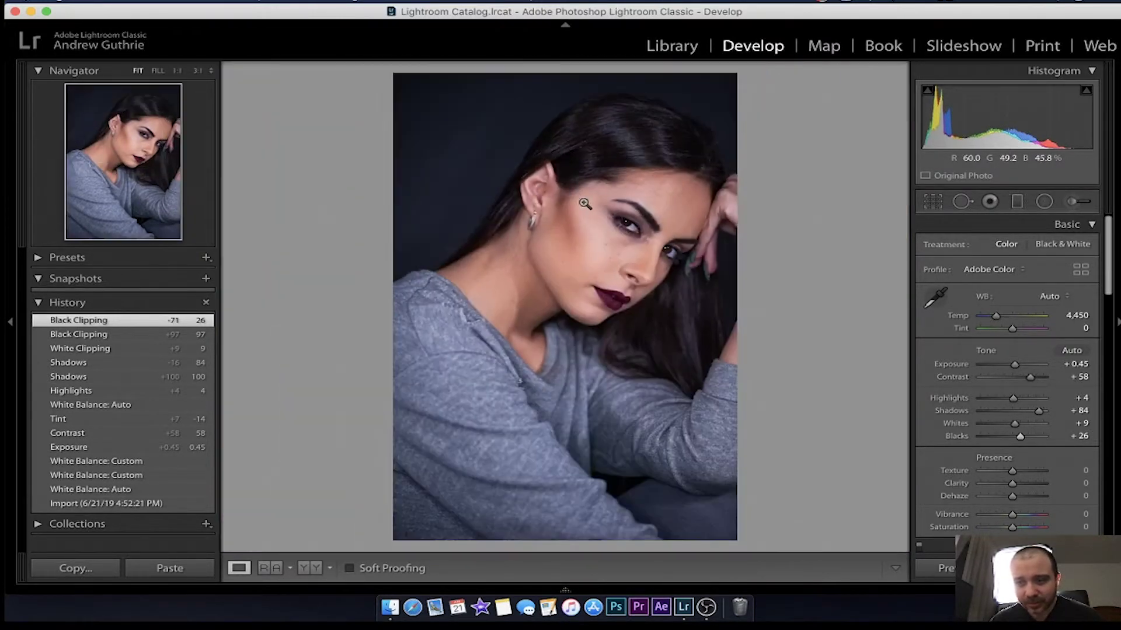
click(631, 171)
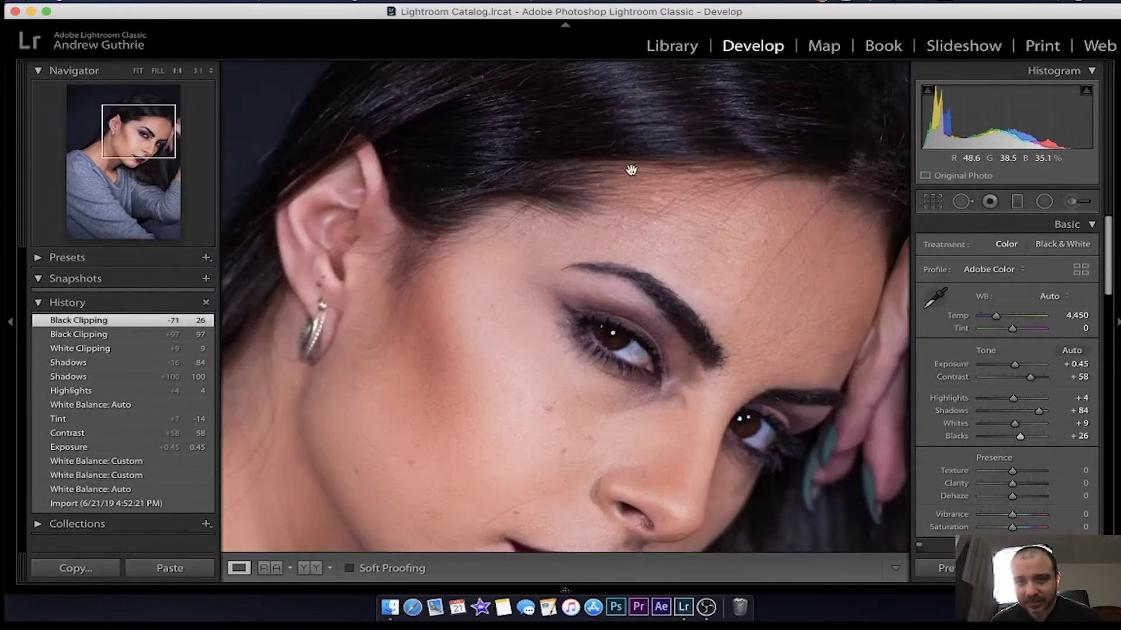
click(633, 172)
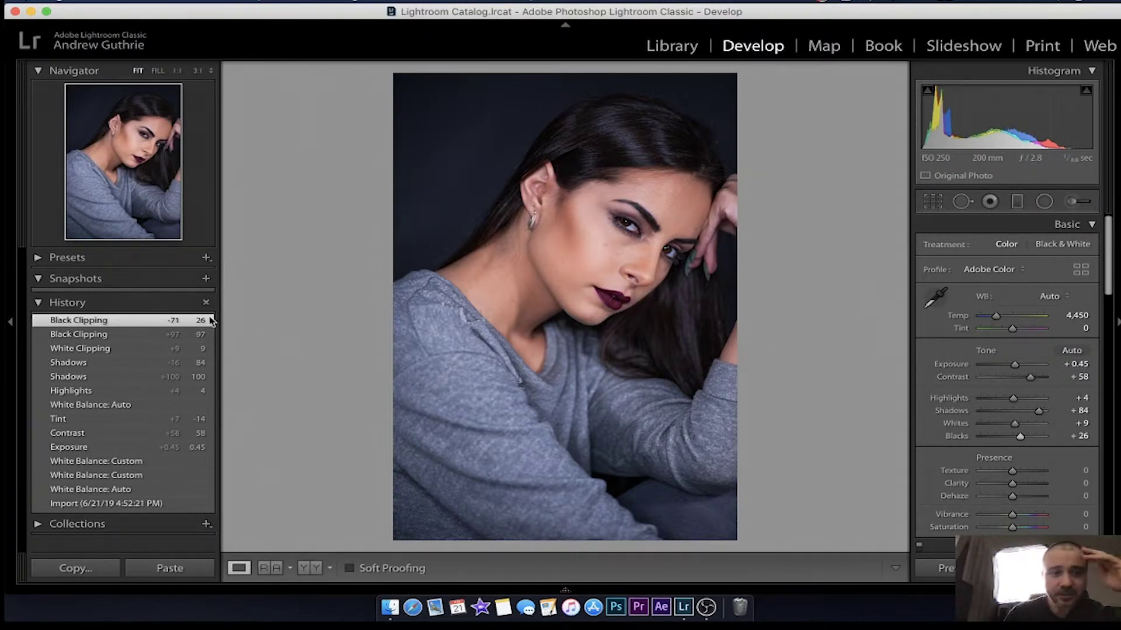
scroll(182, 314, down, 1)
scroll(176, 314, up, 1)
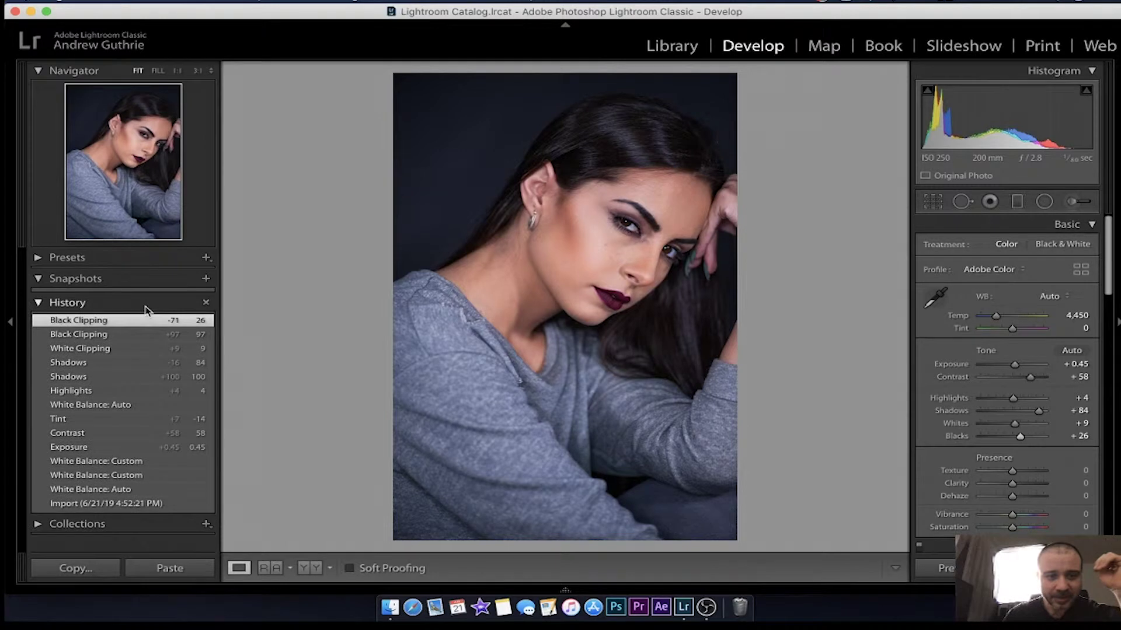
scroll(108, 314, up, 2)
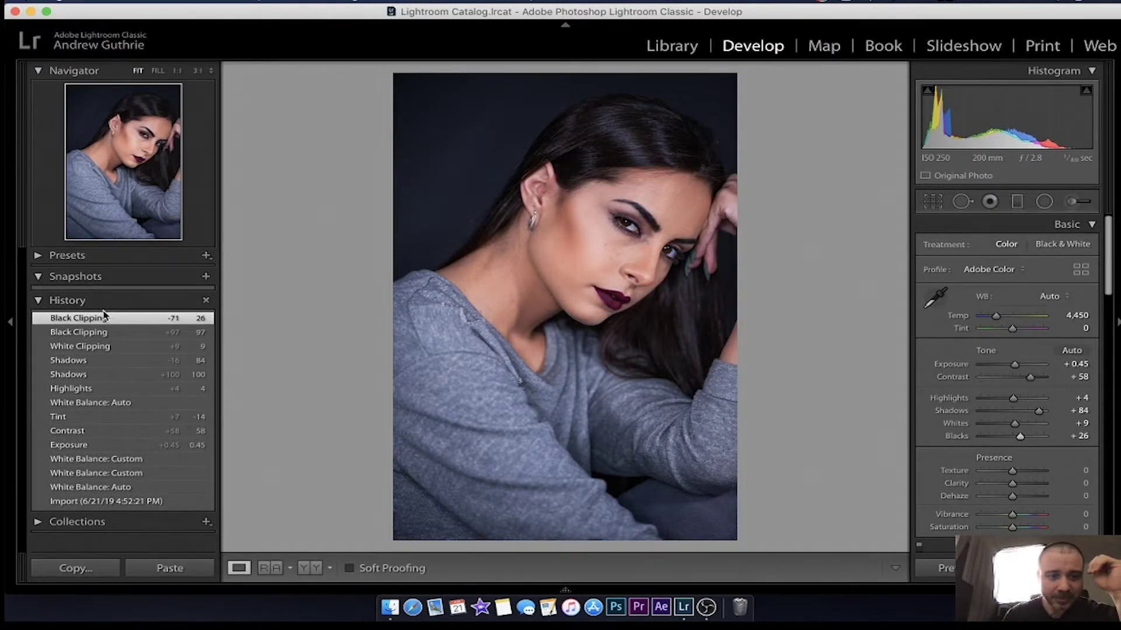
scroll(127, 330, down, 2)
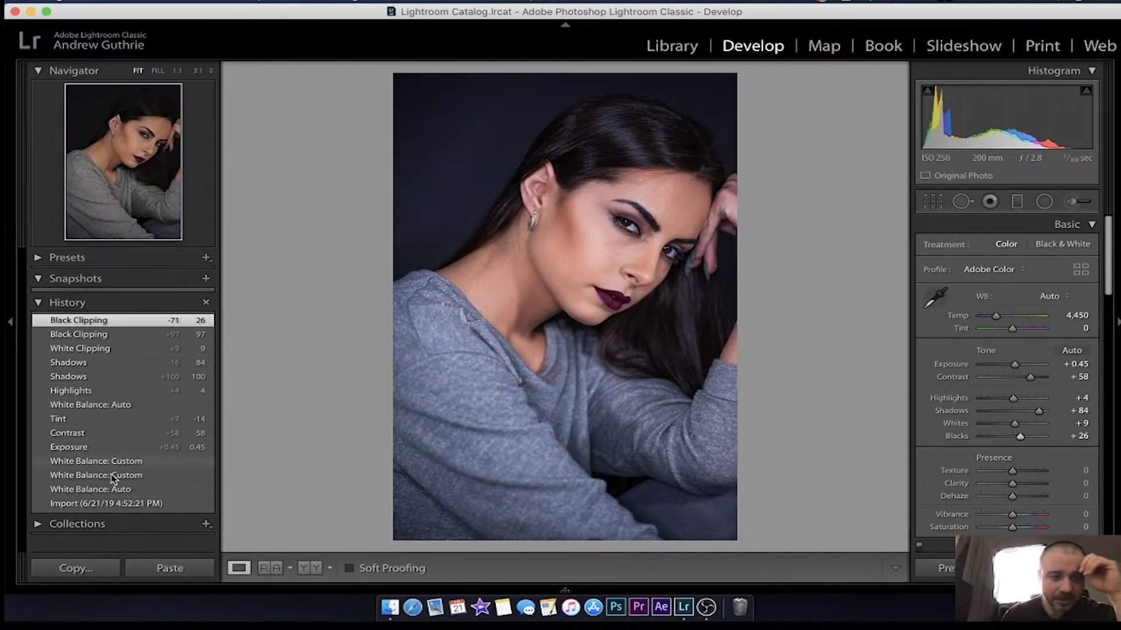
click(108, 505)
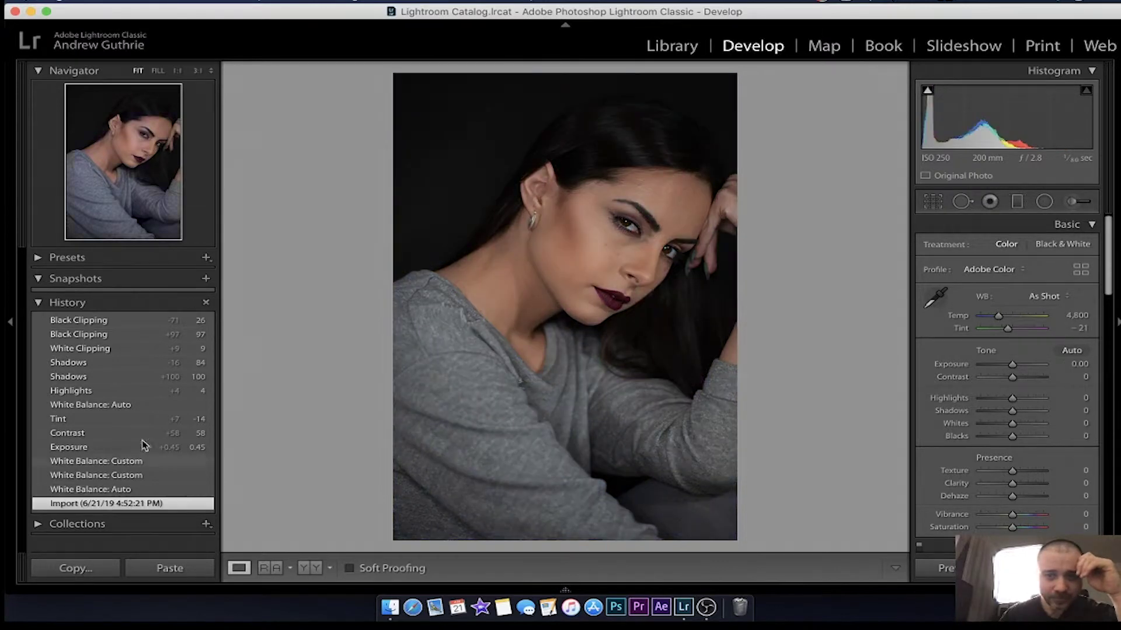
click(146, 321)
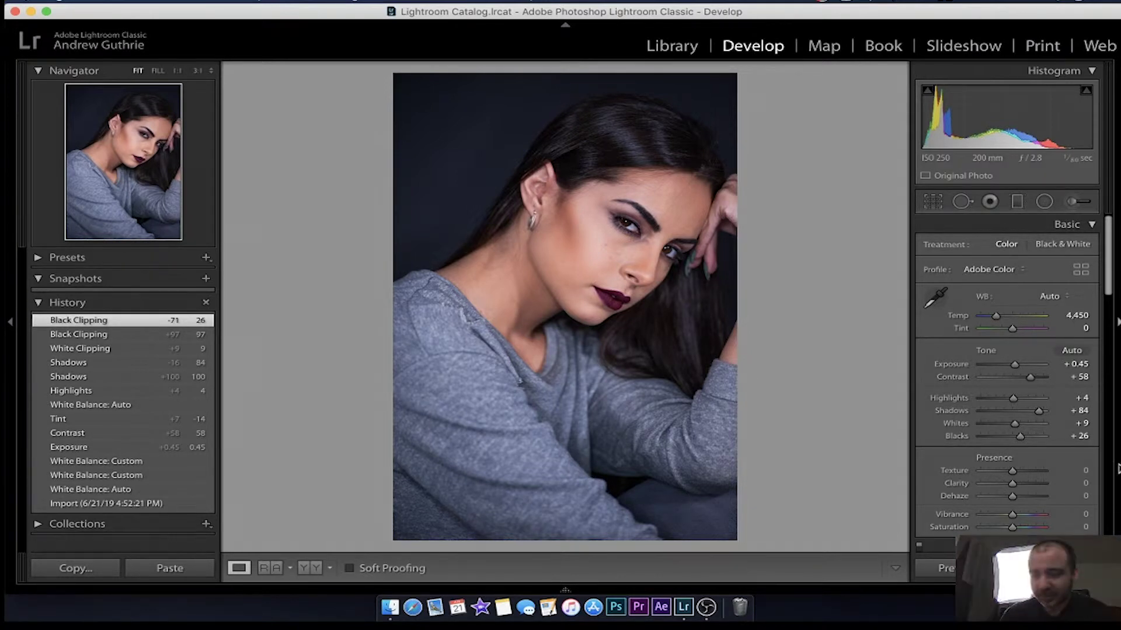
scroll(1053, 474, down, 2)
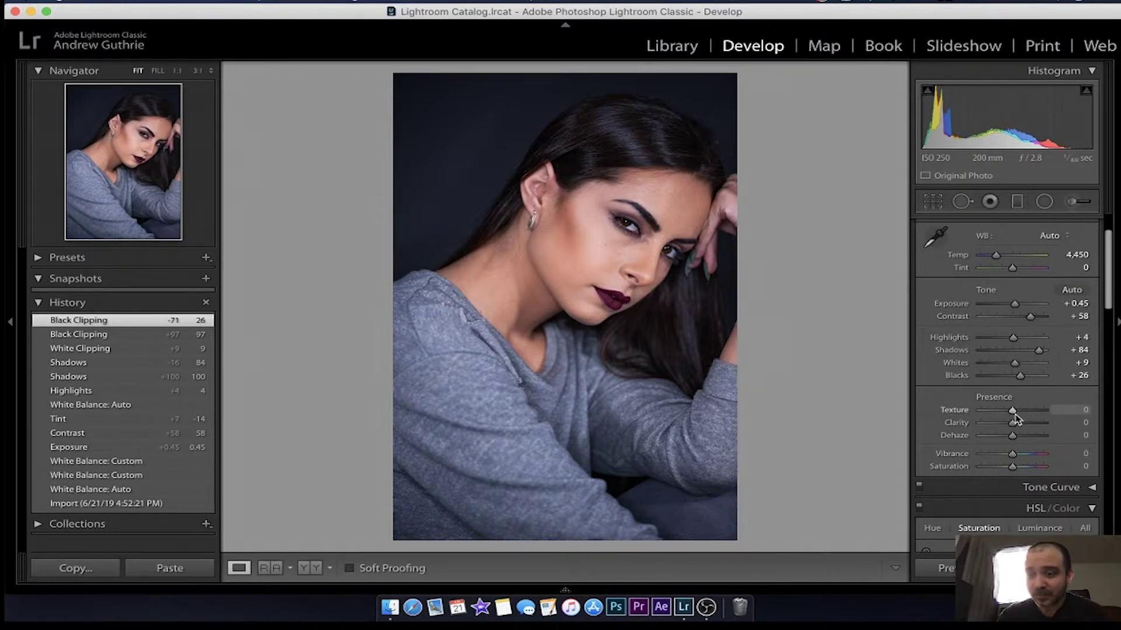
Step: Try a strong Texture setting, then reset Texture to 0
mouse_move(1016, 416)
mouse_down()
mouse_move(1055, 415)
mouse_move(984, 413)
mouse_move(999, 414)
mouse_up()
double_click(958, 413)
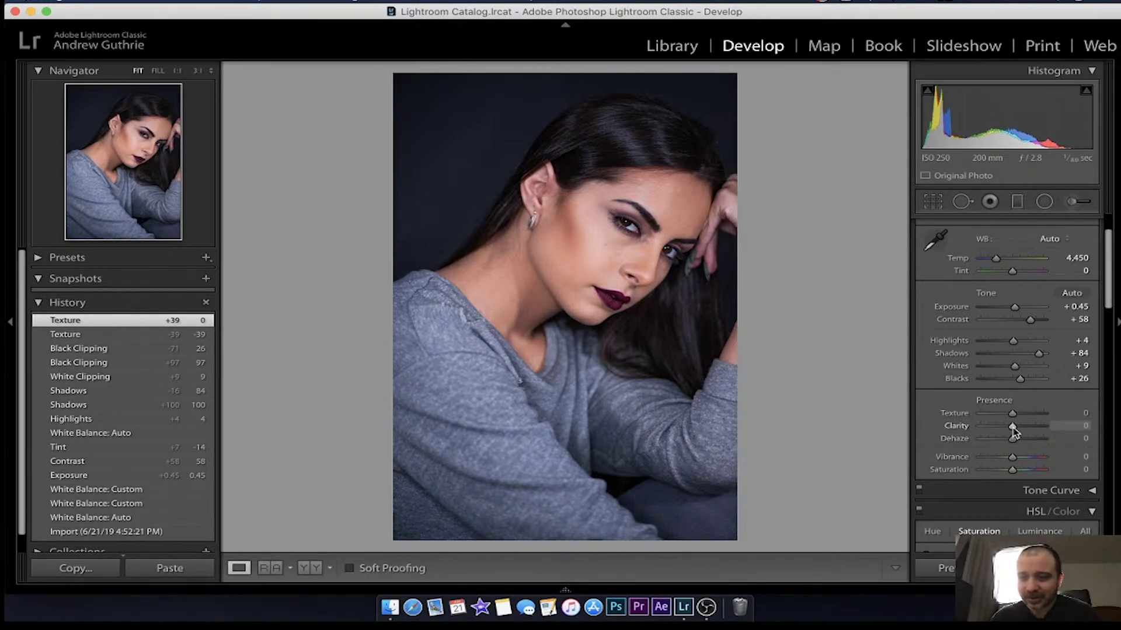
scroll(1014, 433, down, 1)
scroll(1014, 423, down, 1)
Step: Drag Texture to its minimum and back up, settling at −10, then check the nose skin
drag(1013, 412, 979, 418)
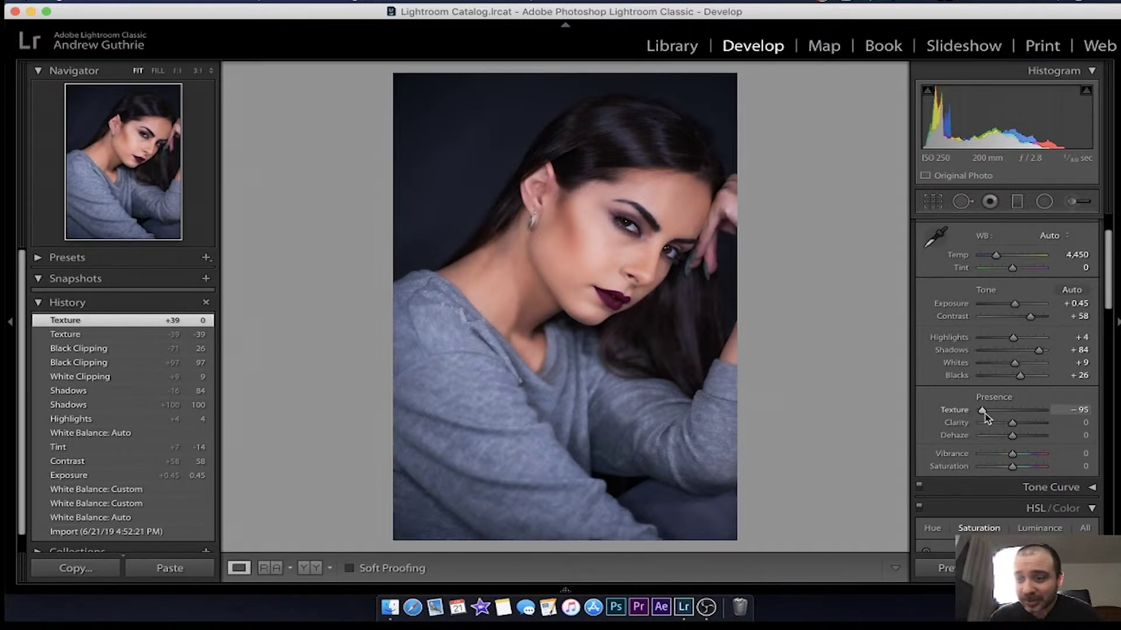
drag(989, 412, 1009, 416)
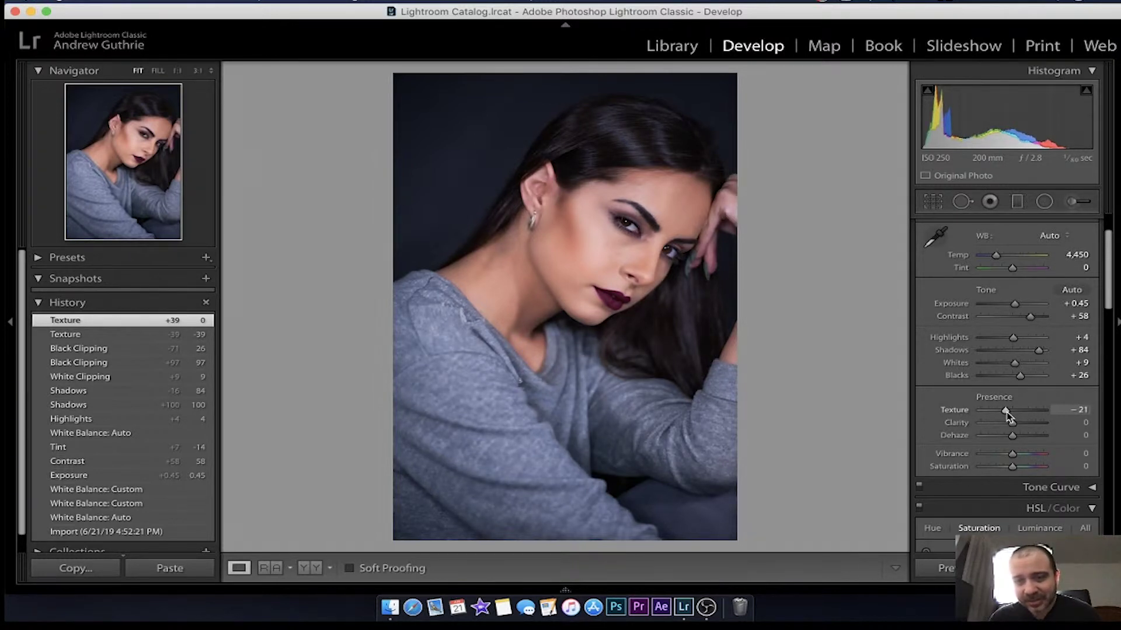
drag(1010, 417, 1010, 417)
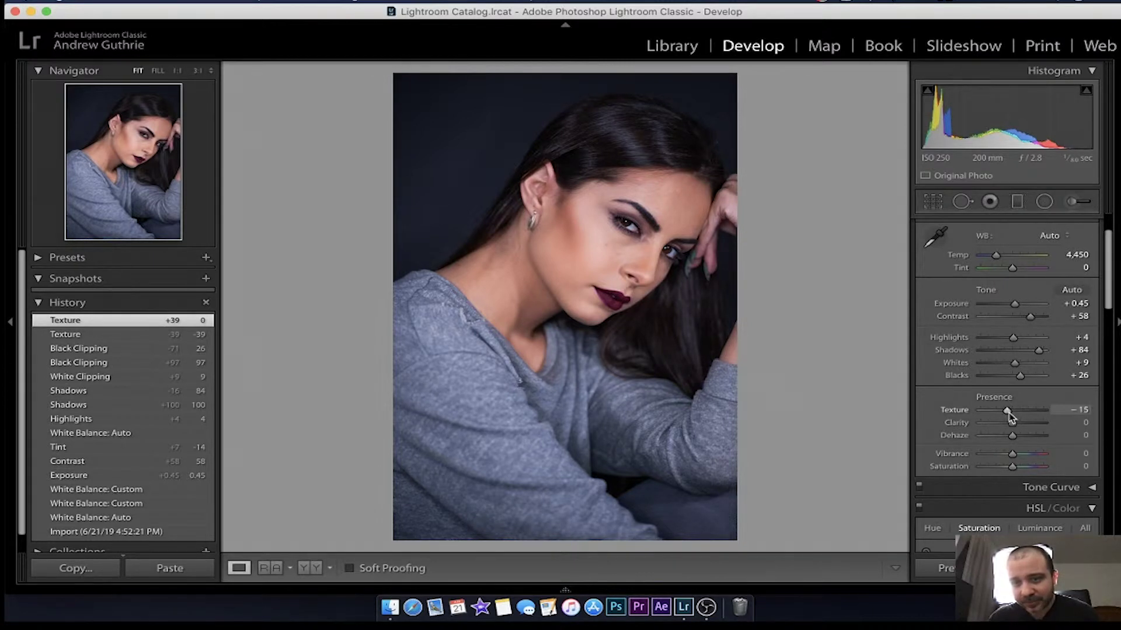
drag(1010, 417, 1012, 416)
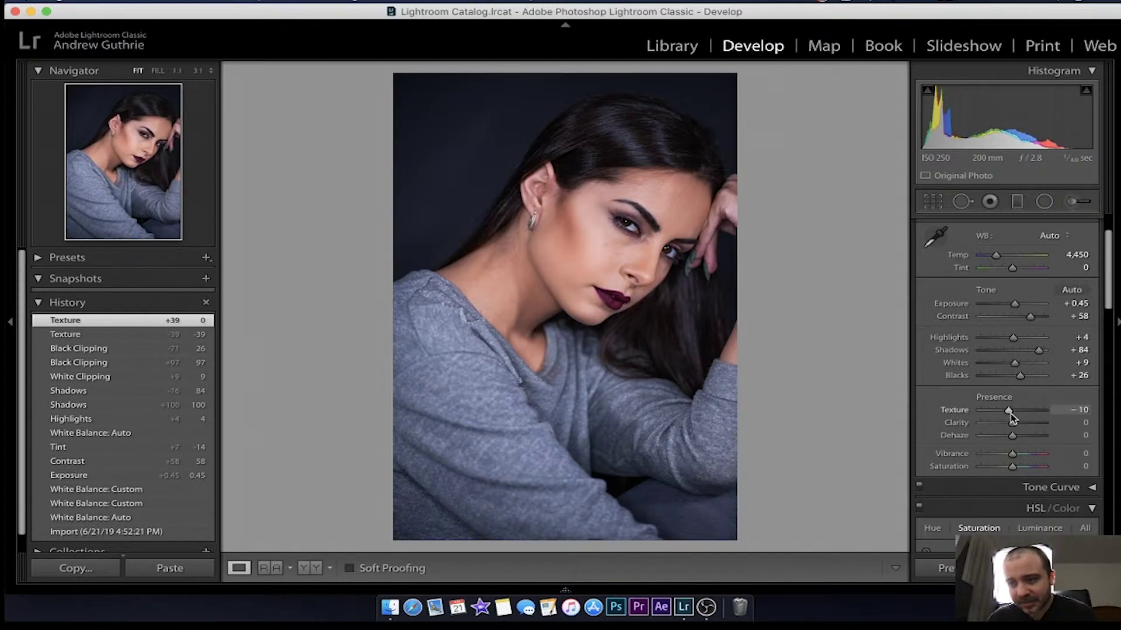
drag(1012, 416, 1012, 417)
click(627, 272)
click(625, 268)
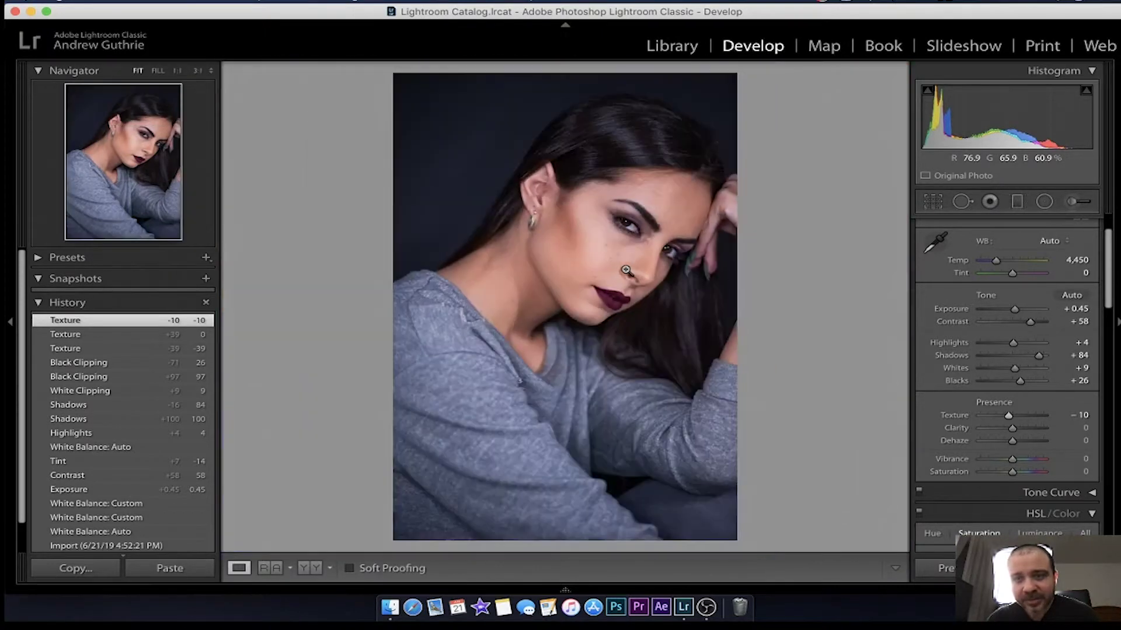
Step: Inspect the smoothed skin around the face and eye at 1:1, then start raising Vibrance
click(625, 257)
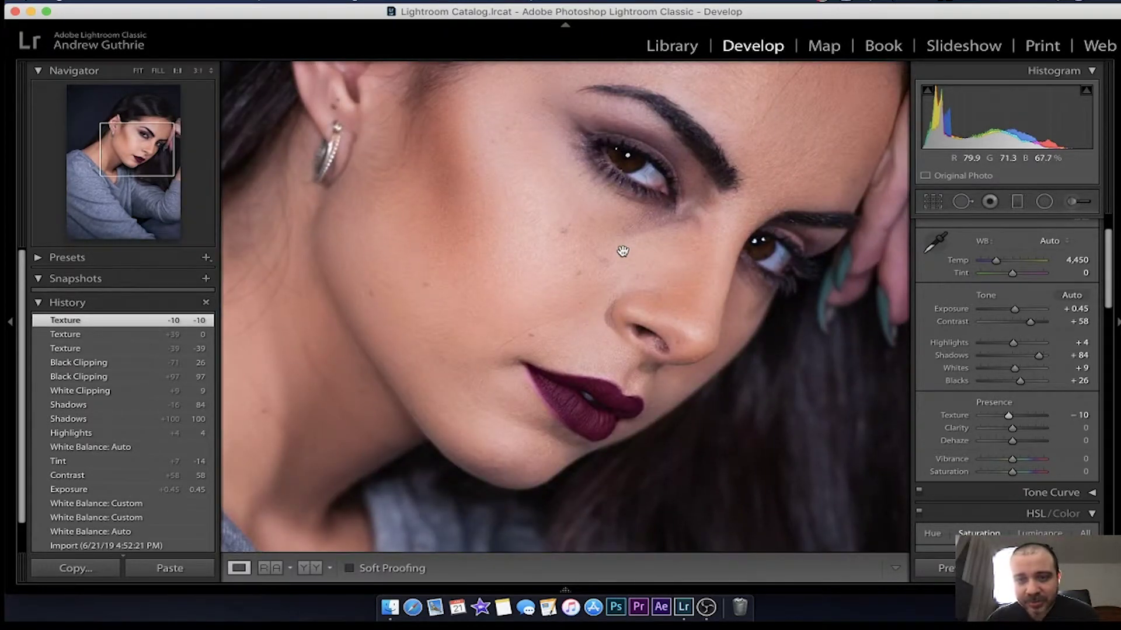
click(623, 252)
click(631, 286)
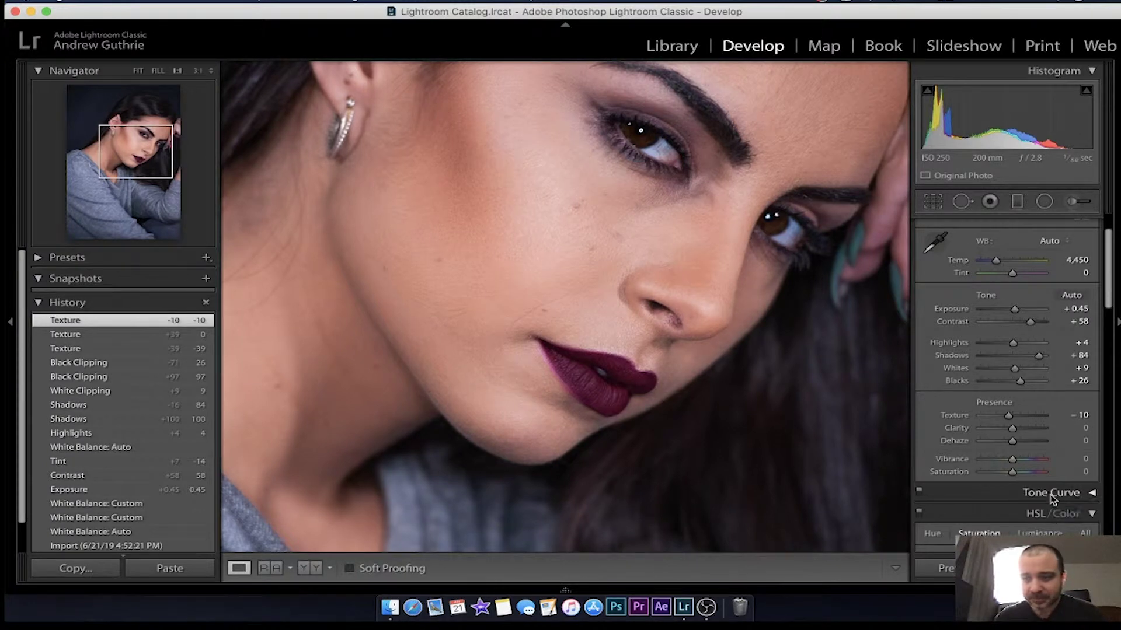
click(780, 469)
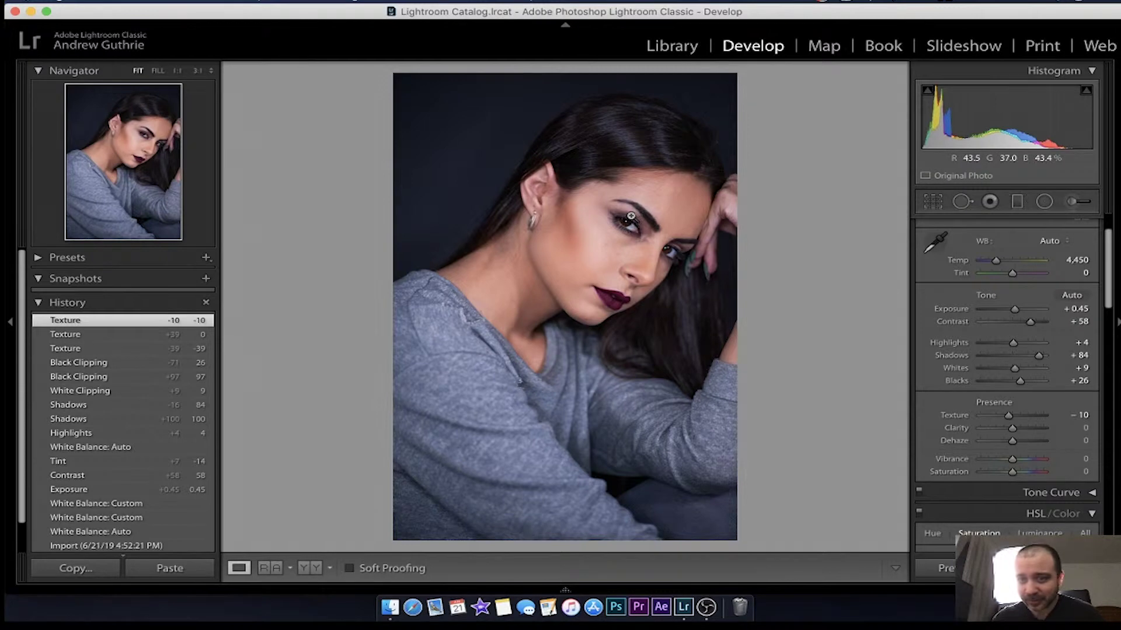
click(632, 228)
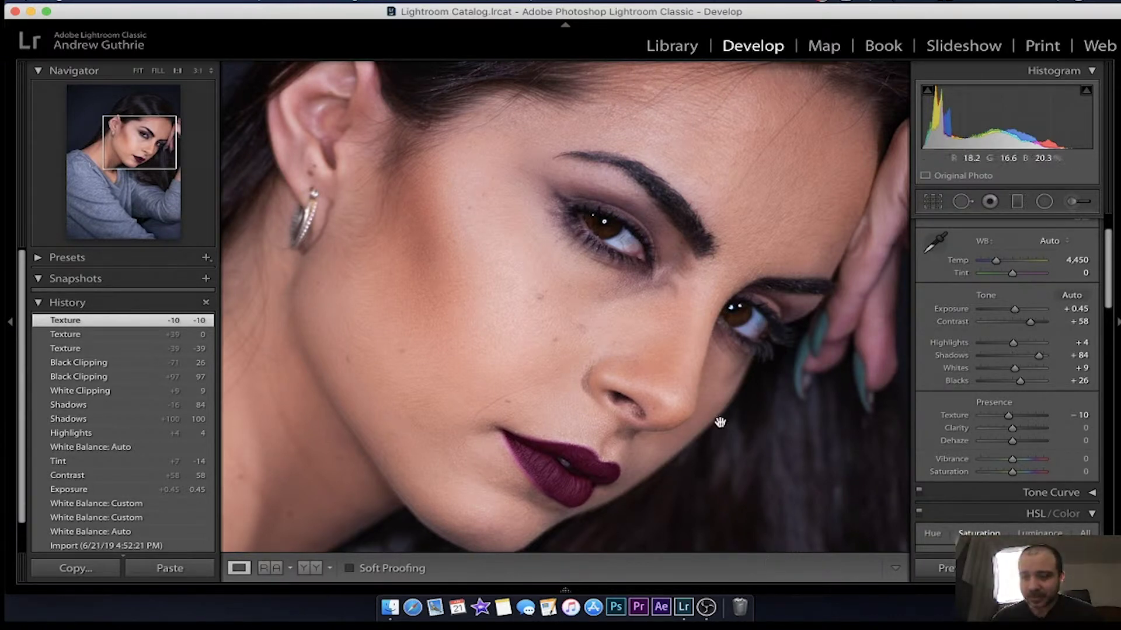
click(680, 383)
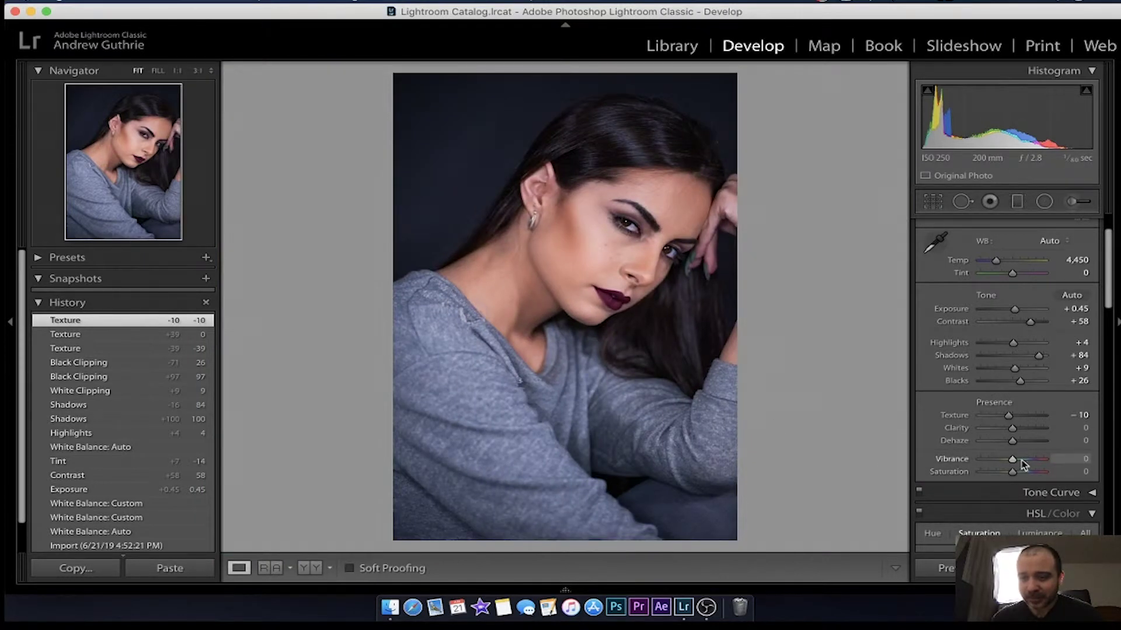
mouse_move(1012, 459)
mouse_down()
mouse_move(1023, 457)
mouse_move(980, 461)
mouse_move(1038, 462)
mouse_move(1015, 463)
mouse_up()
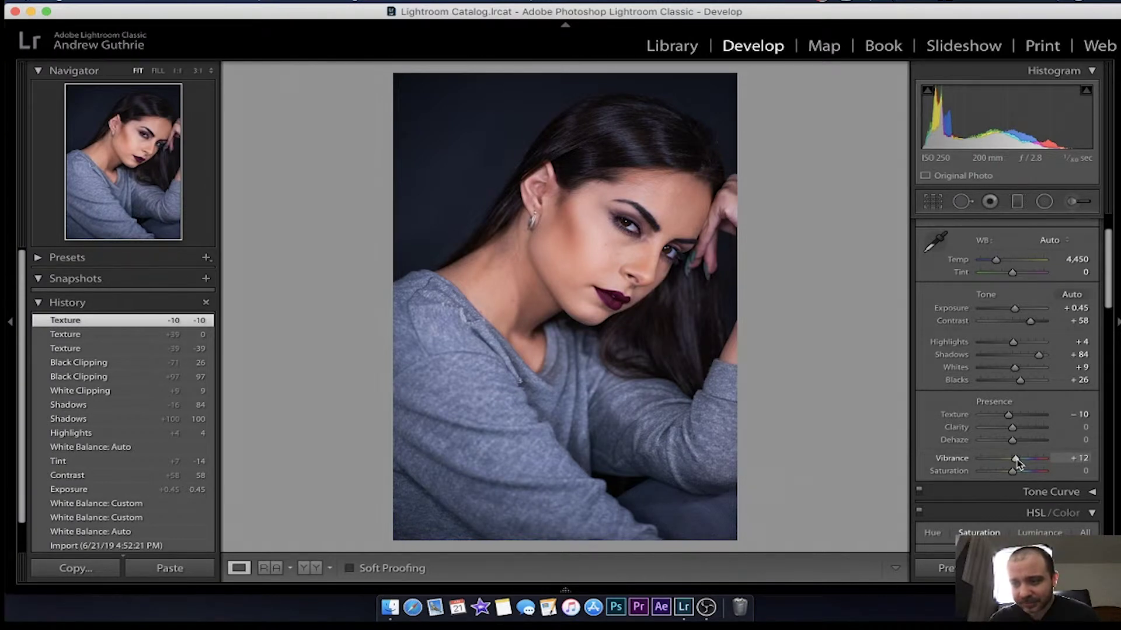
Step: Set Vibrance to +10 and inspect the colour boost close-up on the cheek and eye
drag(1016, 461, 1016, 462)
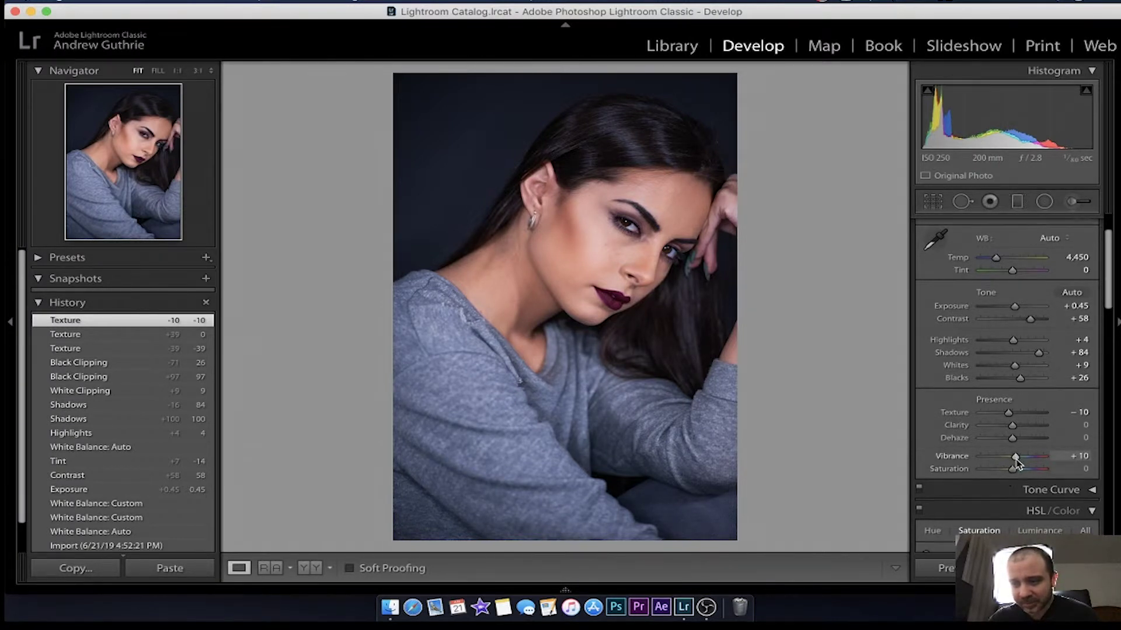
click(658, 258)
click(658, 256)
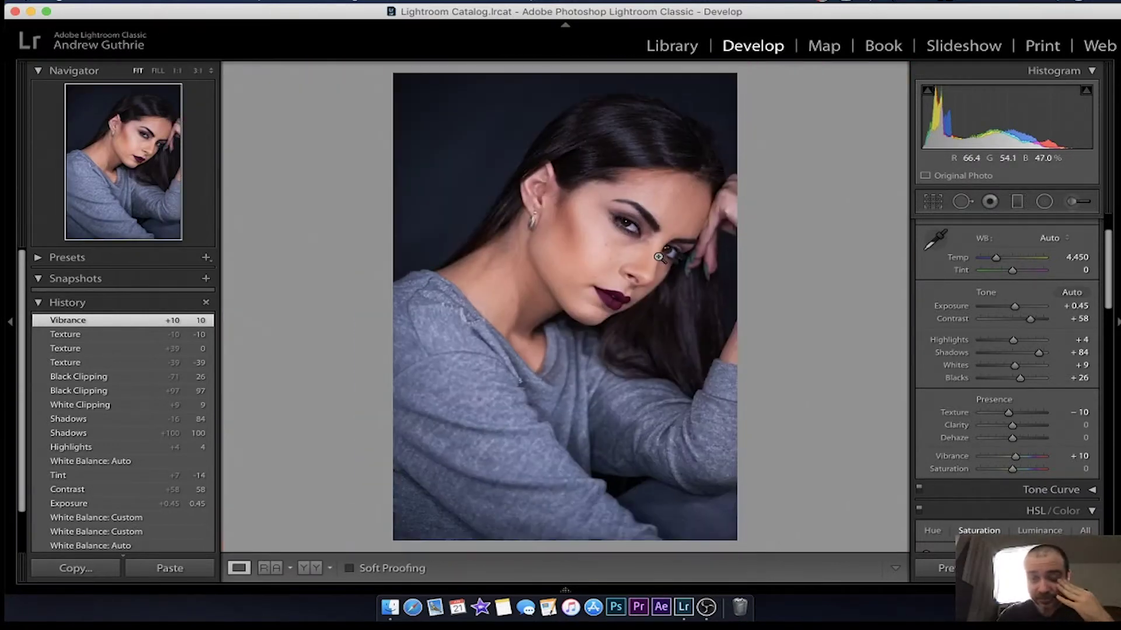
click(581, 243)
drag(582, 243, 465, 243)
click(301, 424)
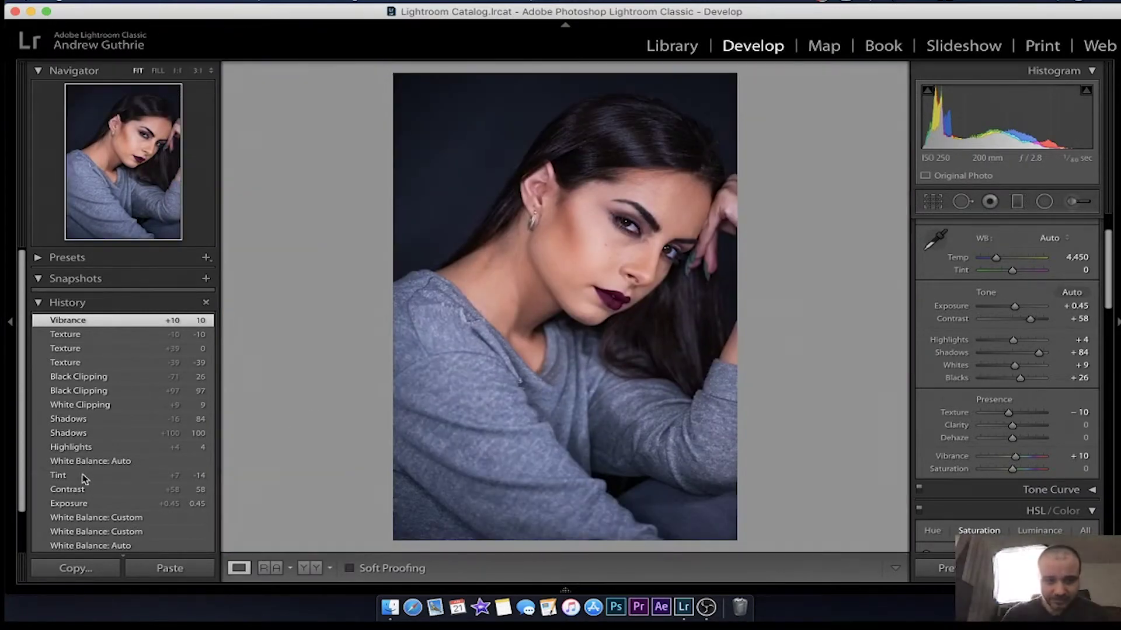
Step: Compare with the imported original, return to the Vibrance +10 edit, and zoom in on the eye
scroll(84, 474, down, 1)
click(118, 547)
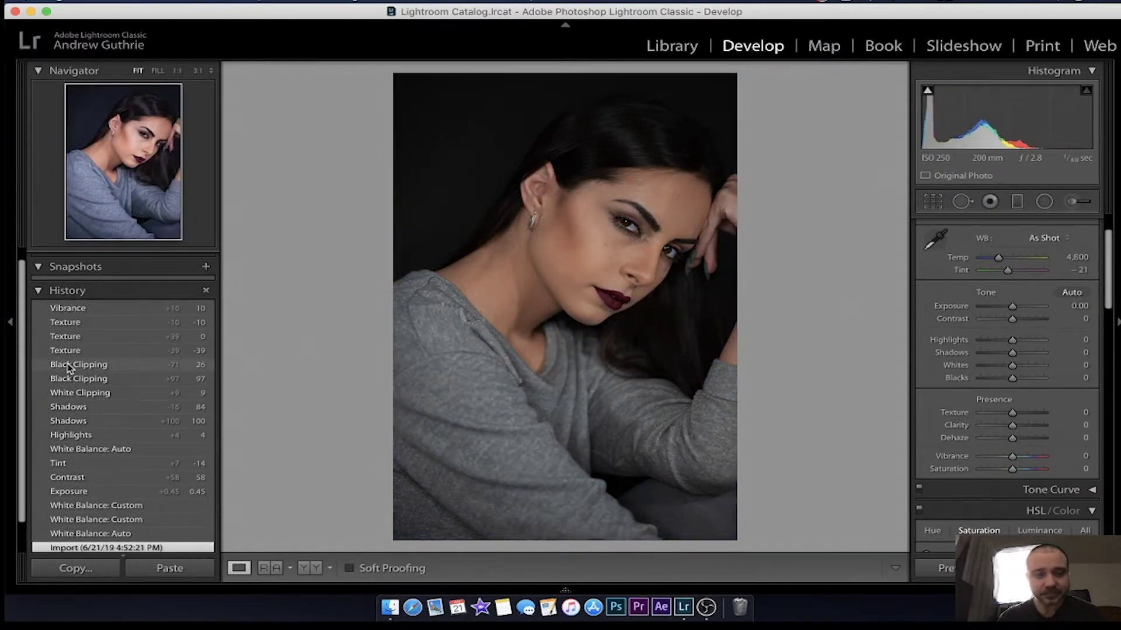
scroll(82, 344, up, 1)
click(92, 324)
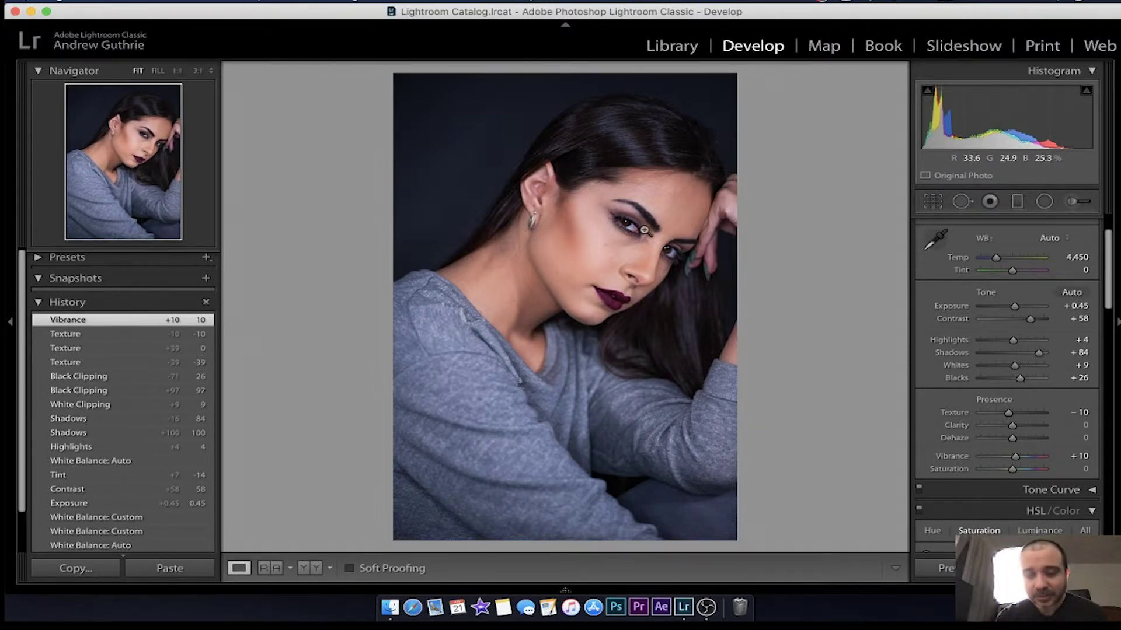
click(630, 222)
click(631, 222)
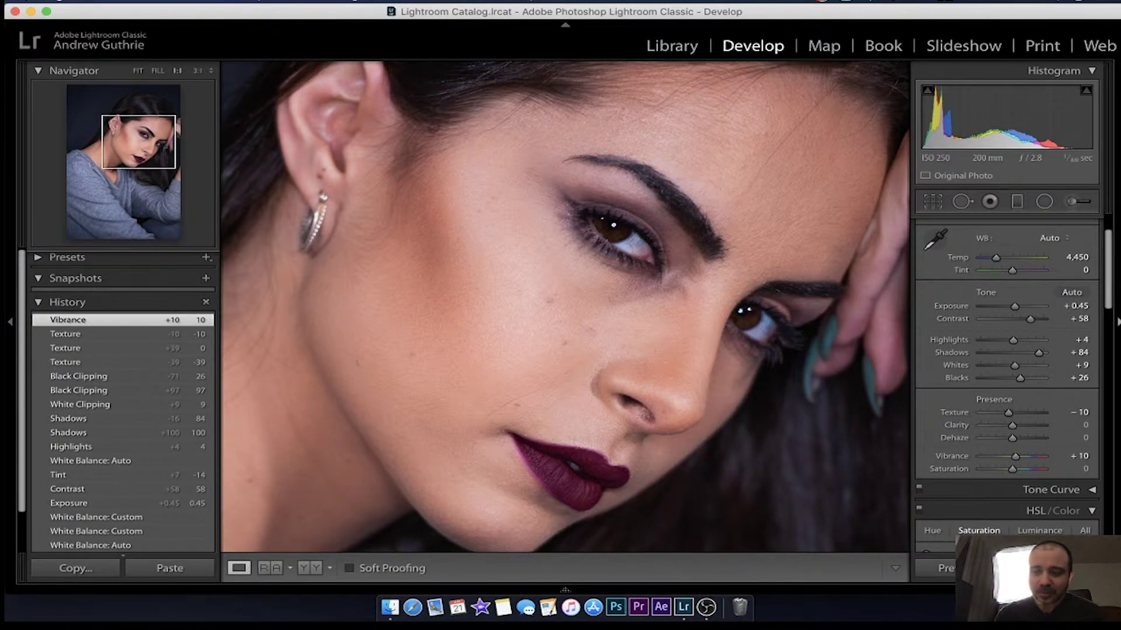
Step: Fold away the Tone Curve and HSL/Color panels and scroll back up to Presence
scroll(1012, 457, down, 4)
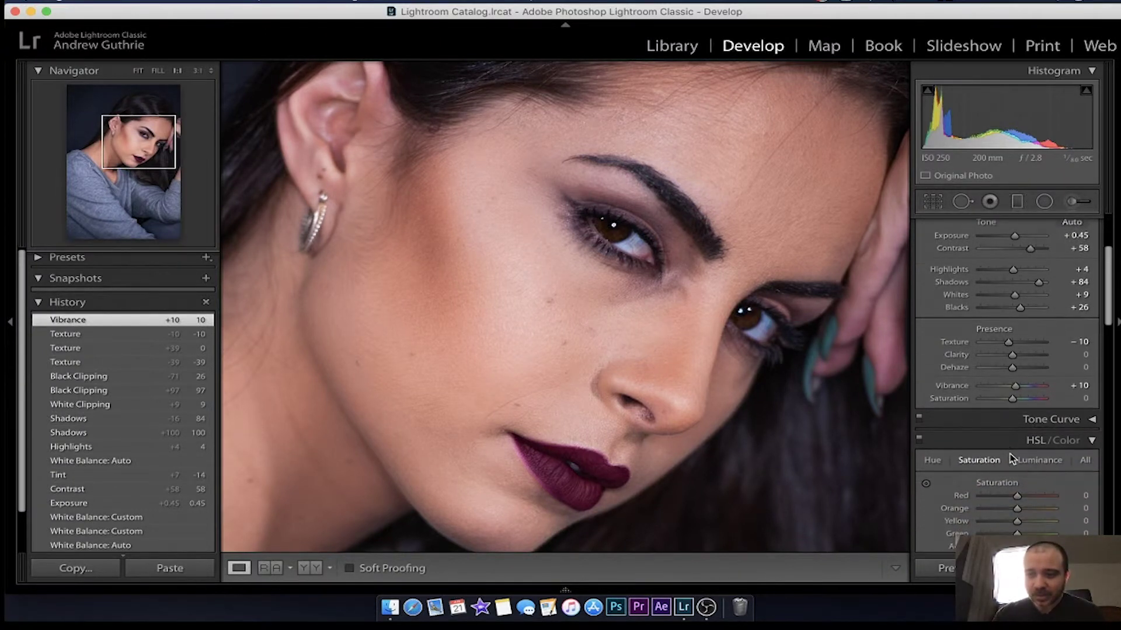
click(1091, 419)
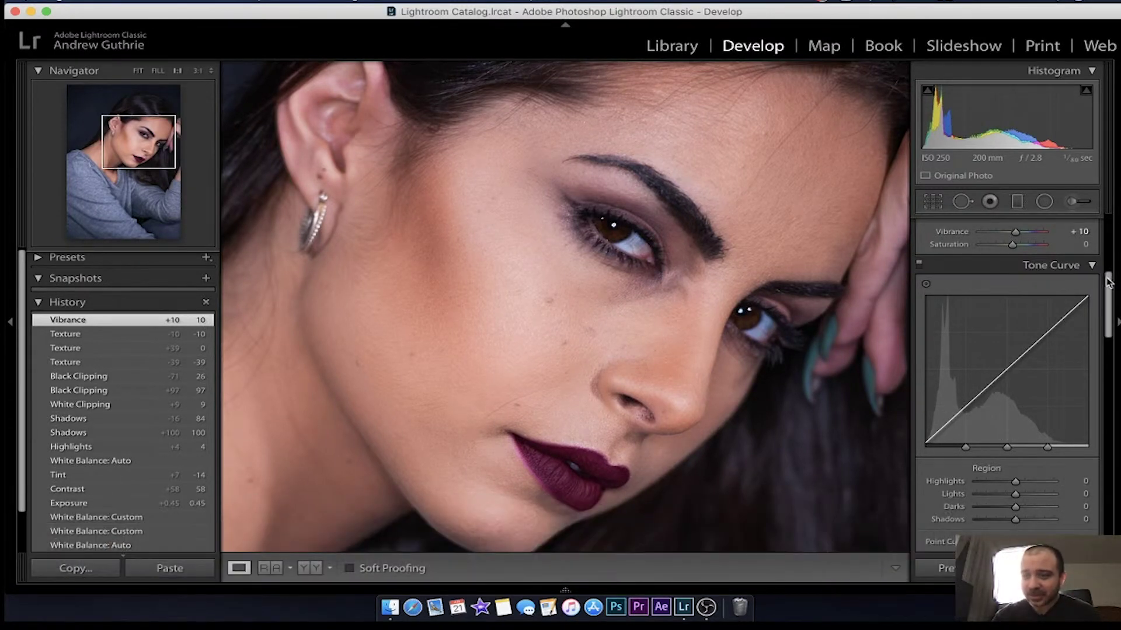
click(1091, 265)
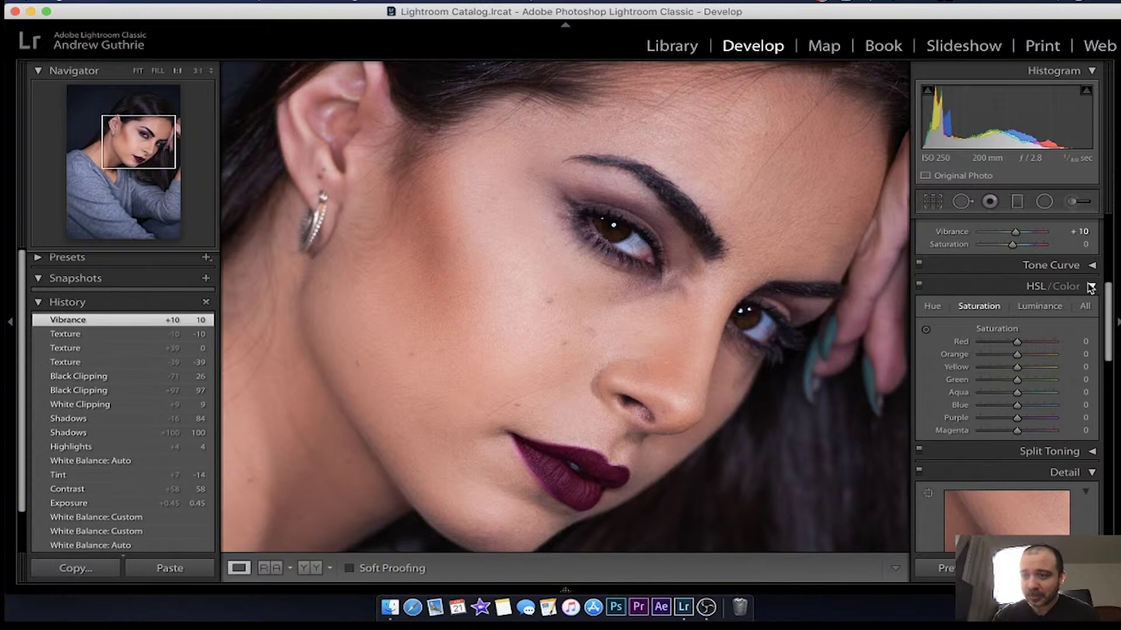
click(1091, 286)
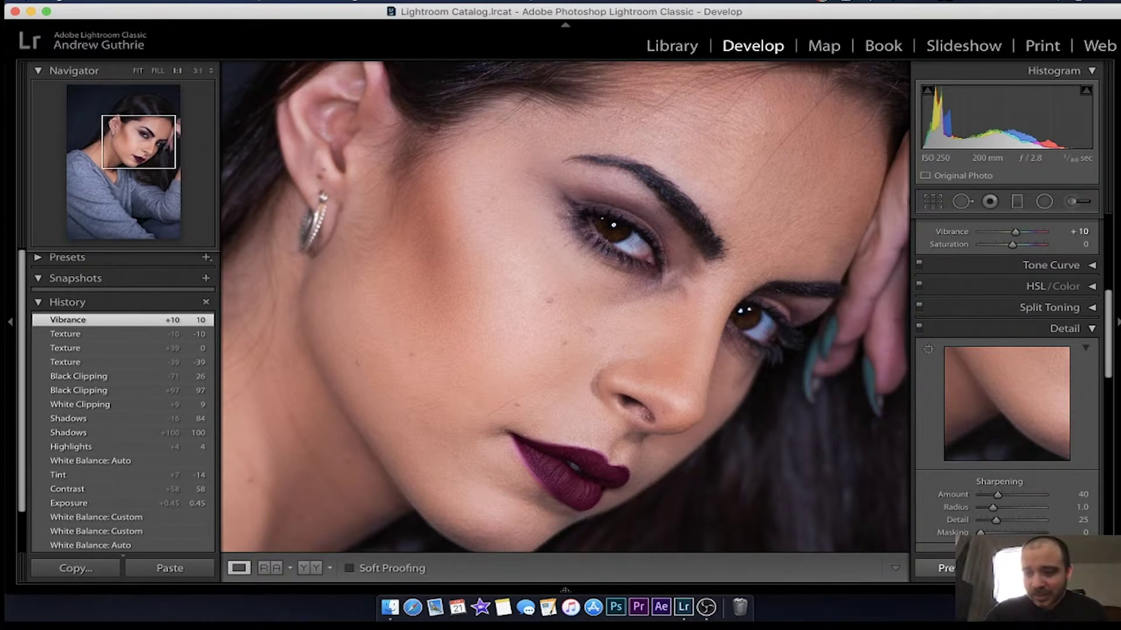
scroll(996, 494, up, 3)
scroll(997, 493, up, 1)
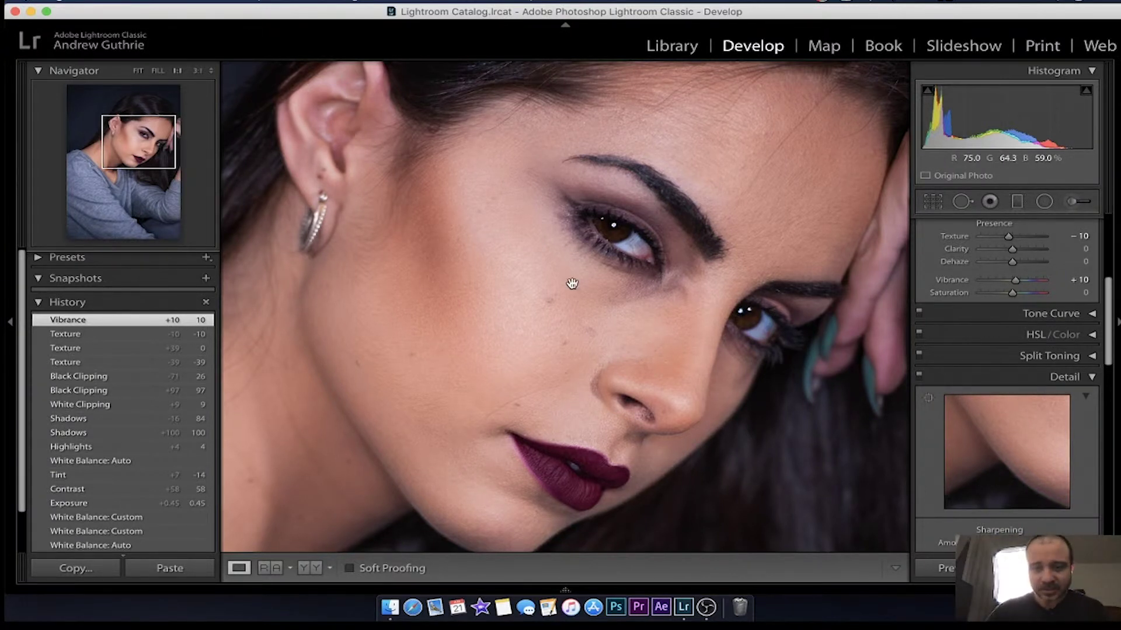
click(1076, 202)
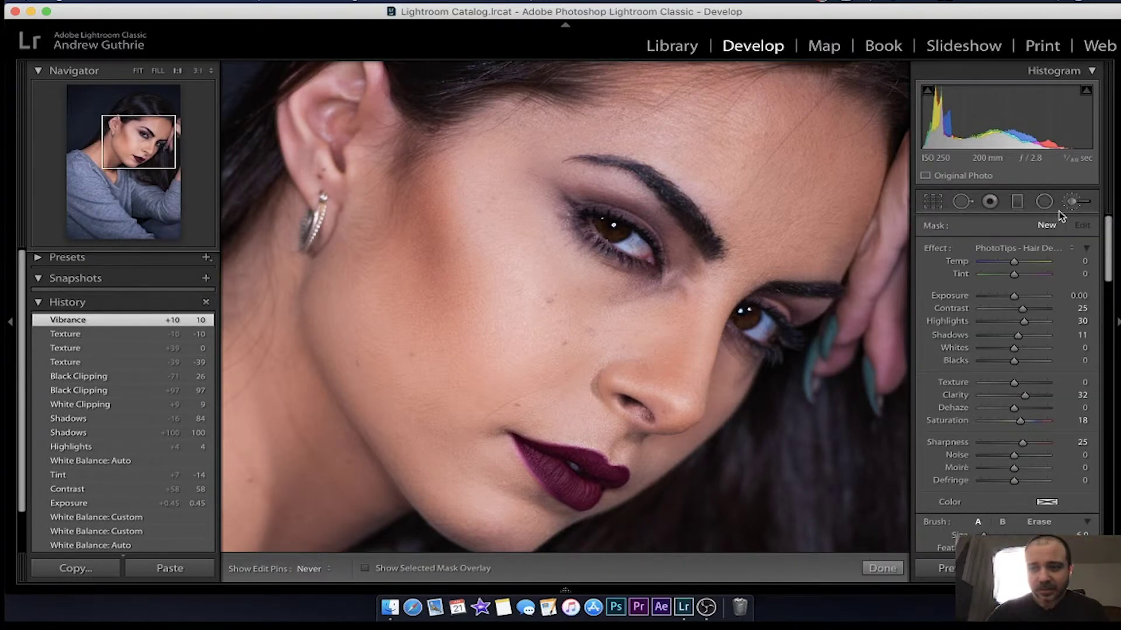
Step: Reactivate the Adjustment Brush, keeping its PhotoTips - Hair Define effect preset
click(1072, 204)
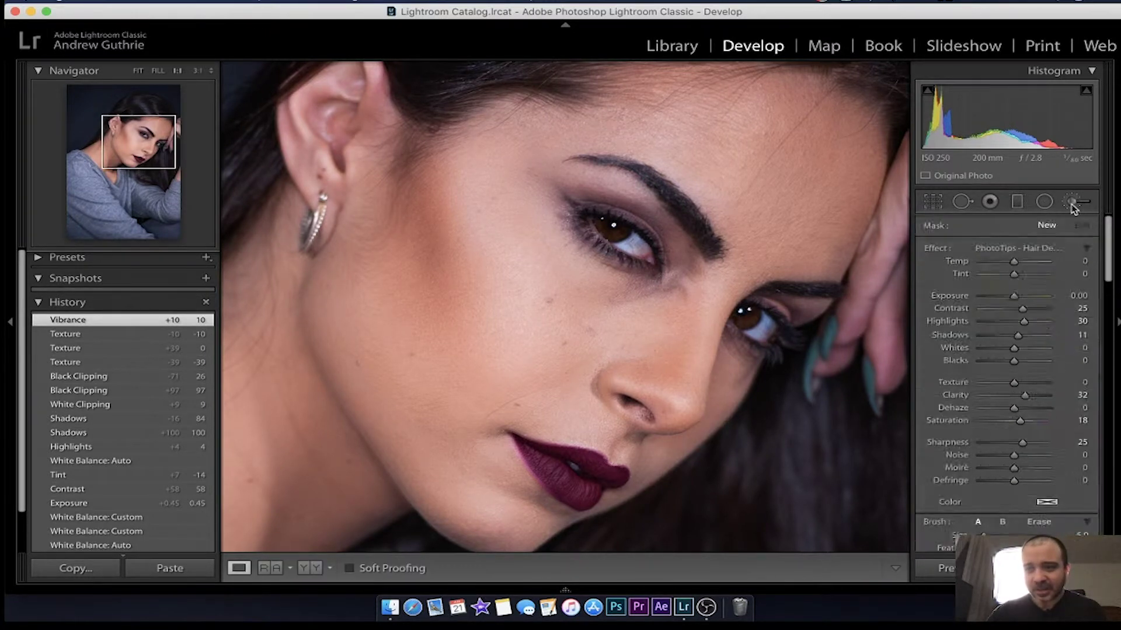
click(1073, 205)
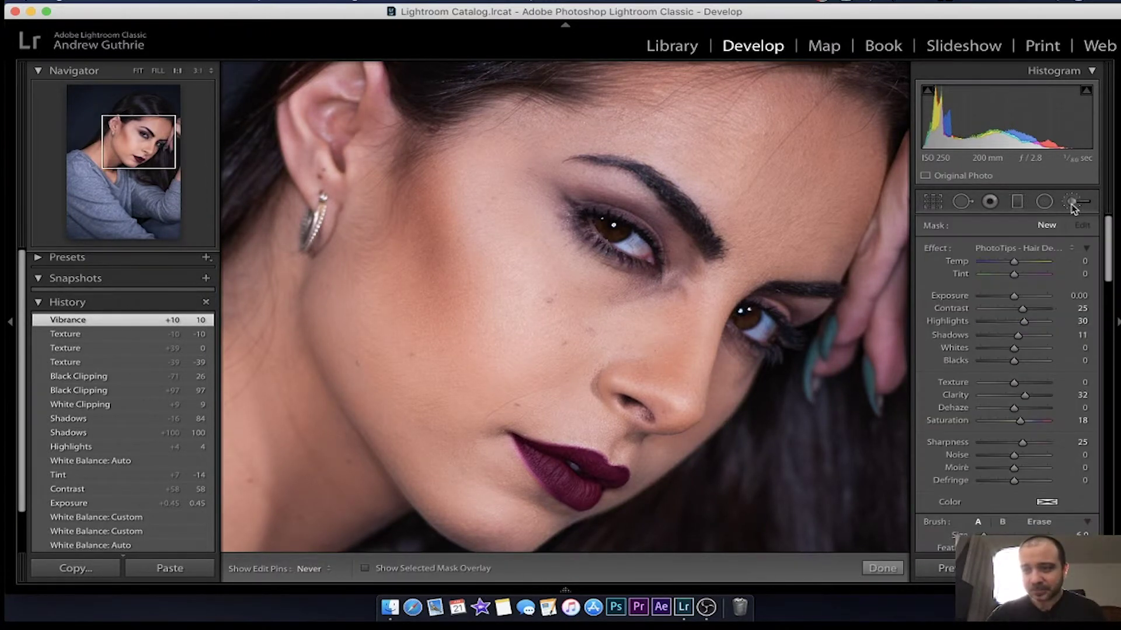
click(1033, 247)
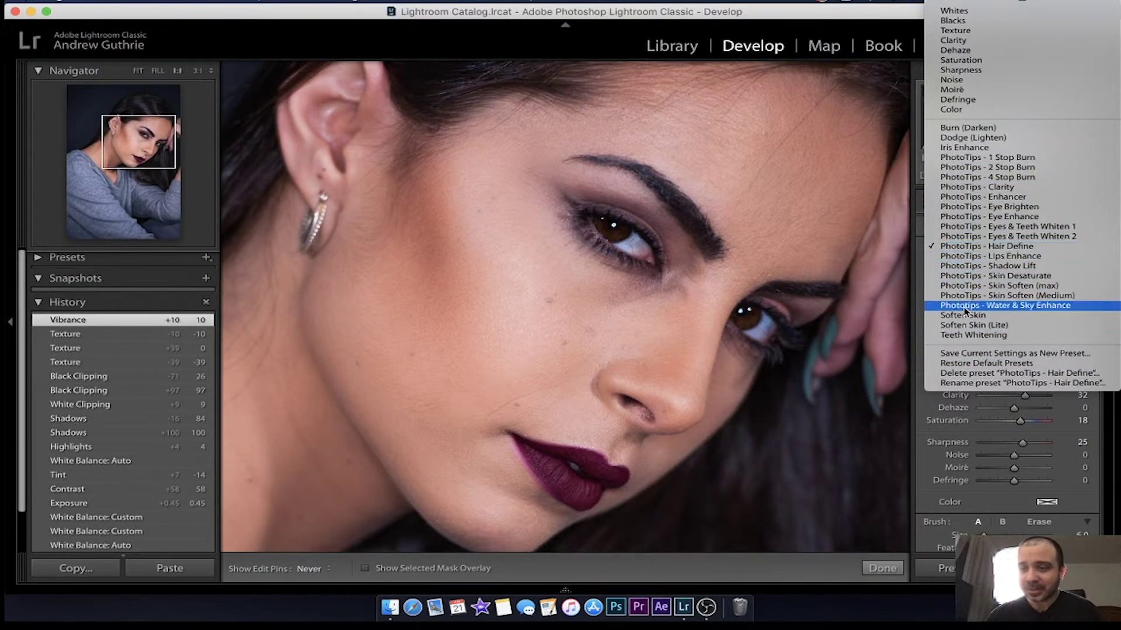
click(846, 414)
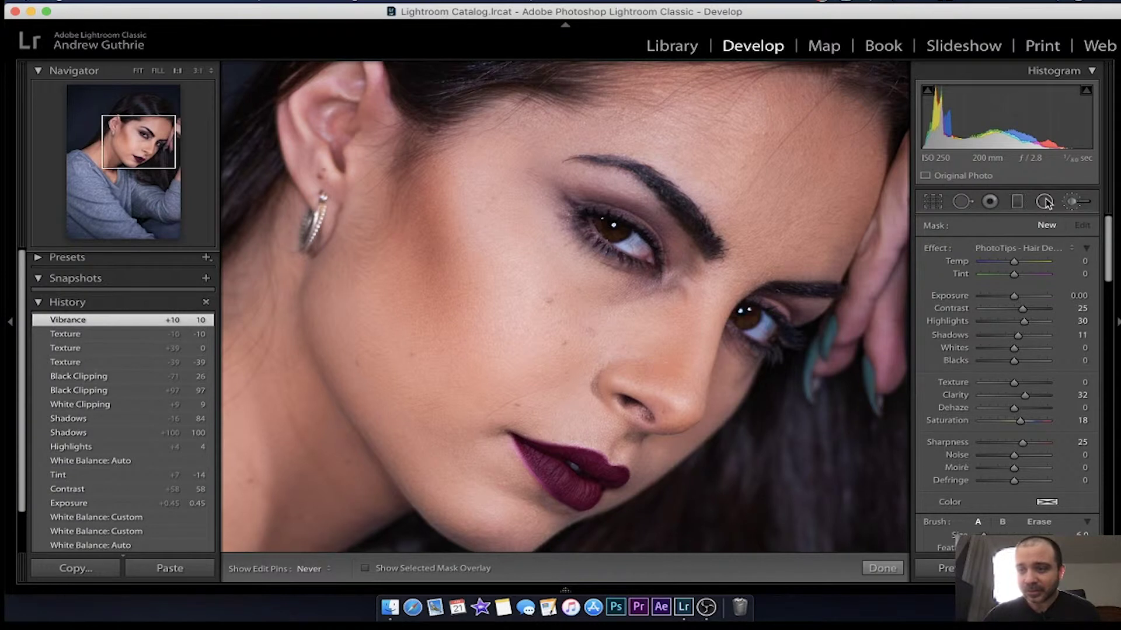
Step: Using Spot Removal at size 75, heal seven blemishes across the cheek and jaw
click(962, 202)
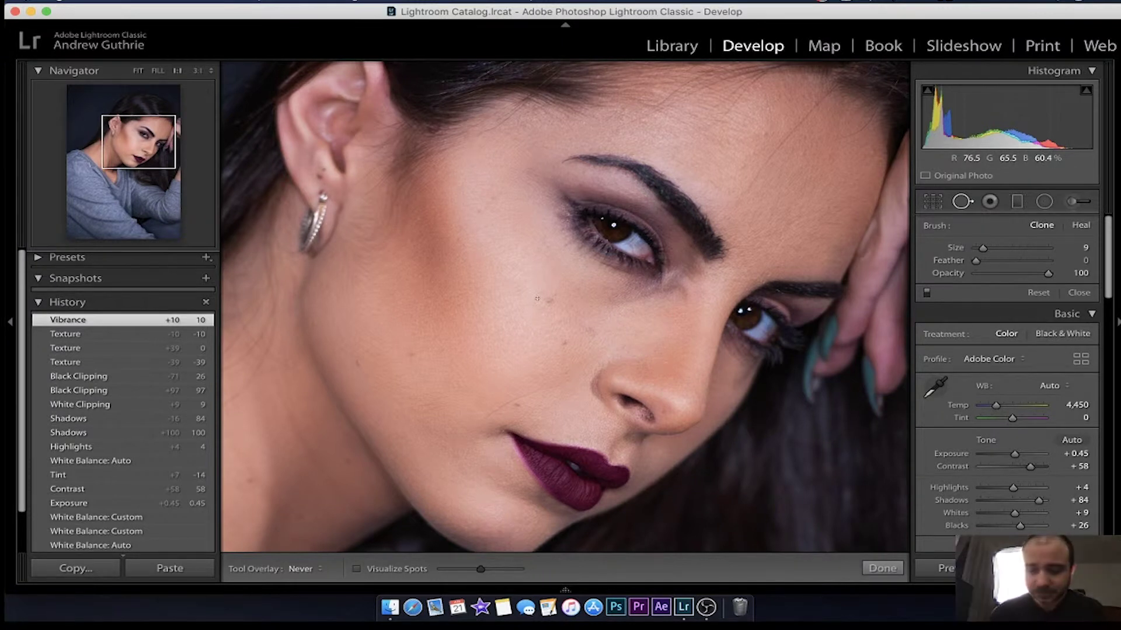
scroll(537, 298, up, 10)
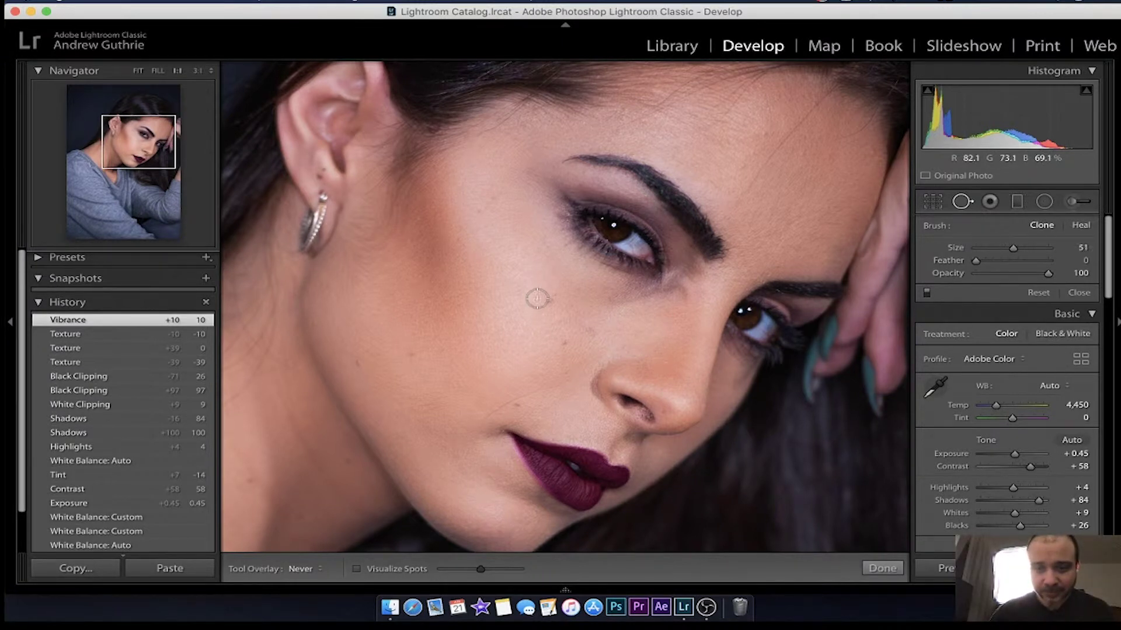
scroll(537, 298, up, 2)
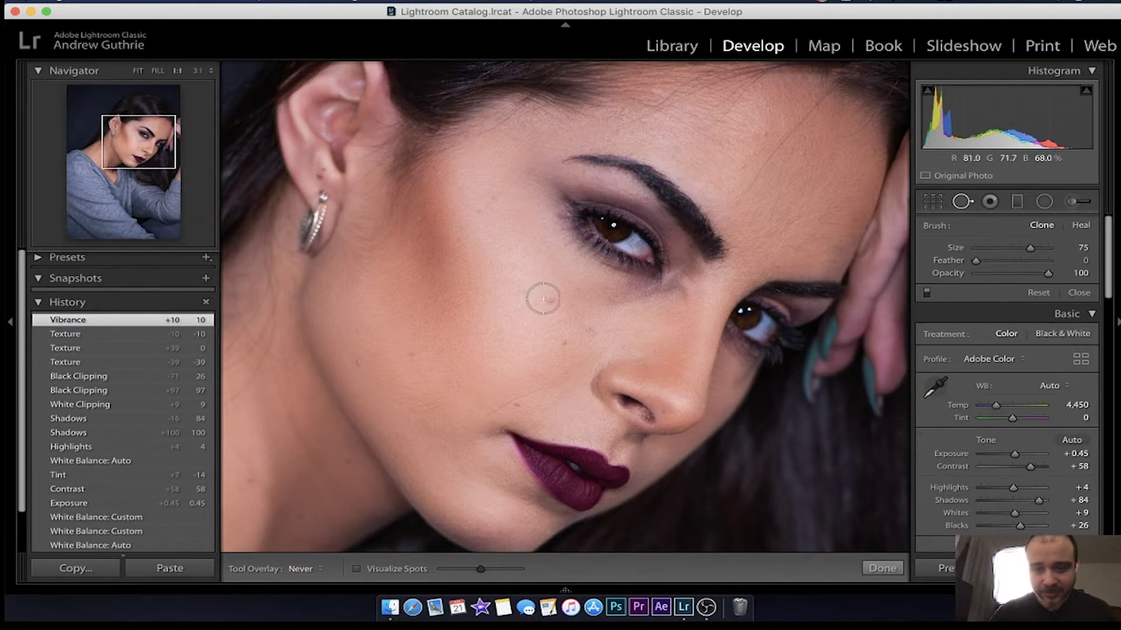
click(552, 299)
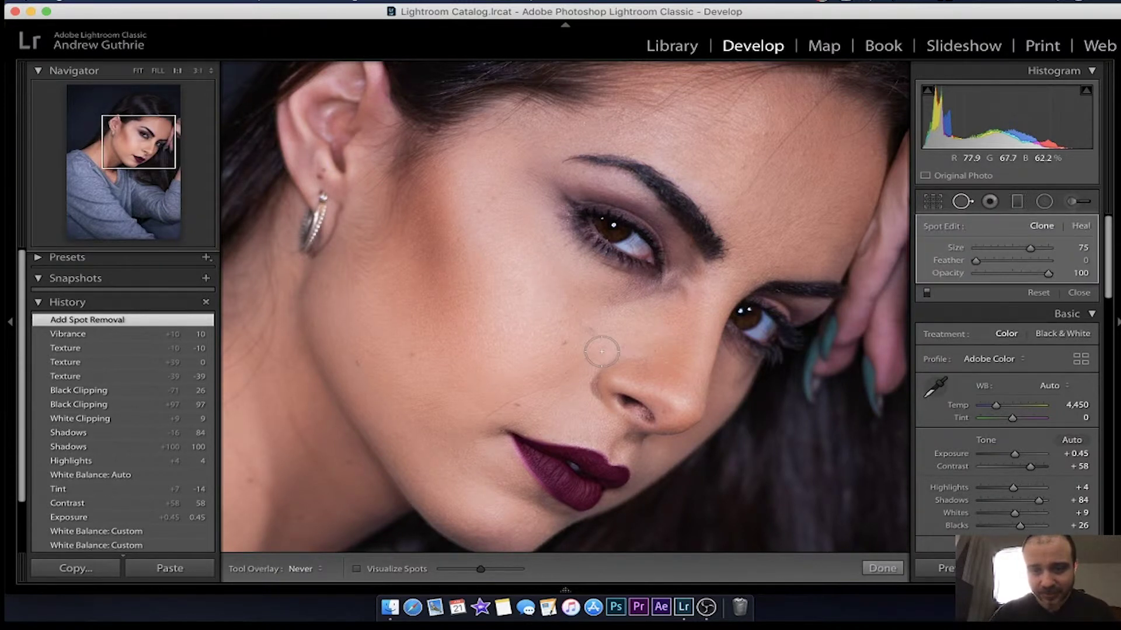
click(562, 344)
click(549, 353)
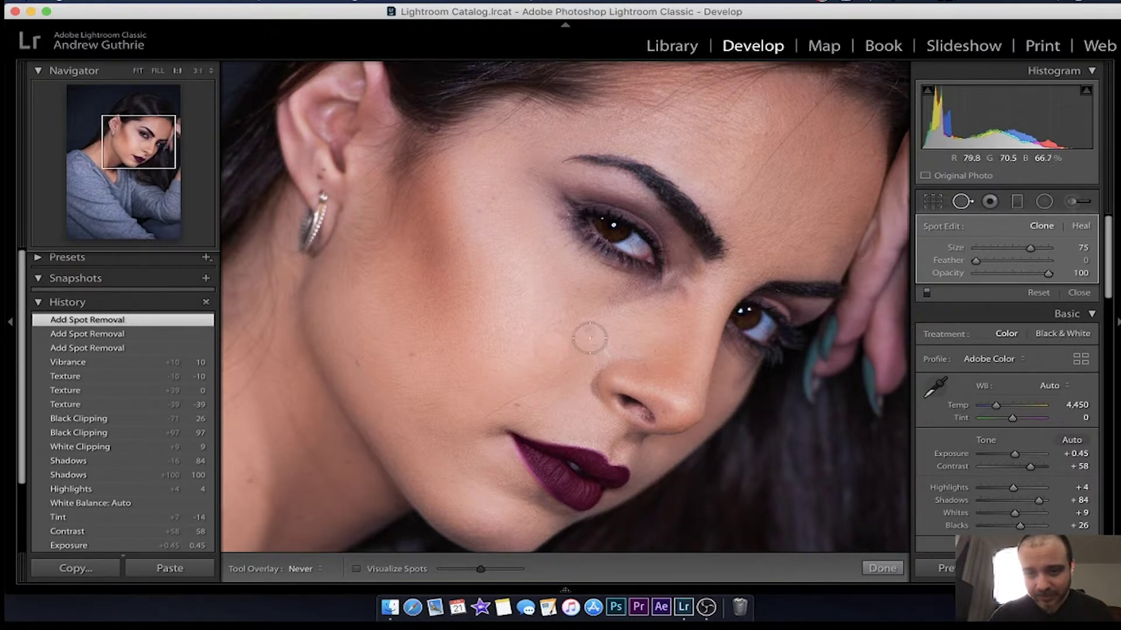
click(516, 405)
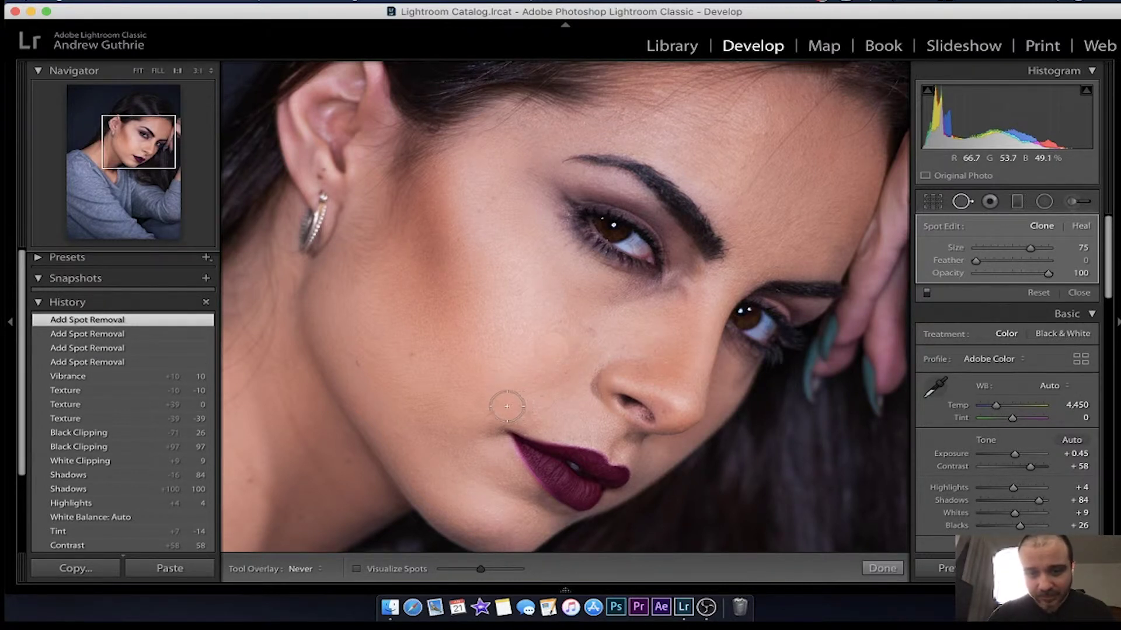
click(493, 408)
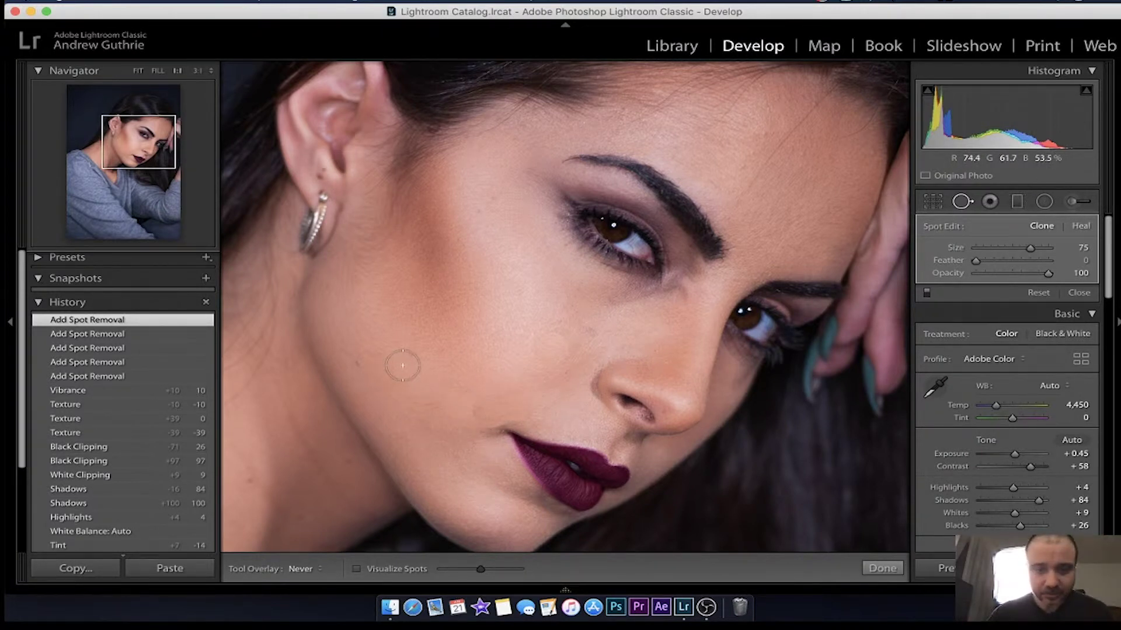
click(410, 355)
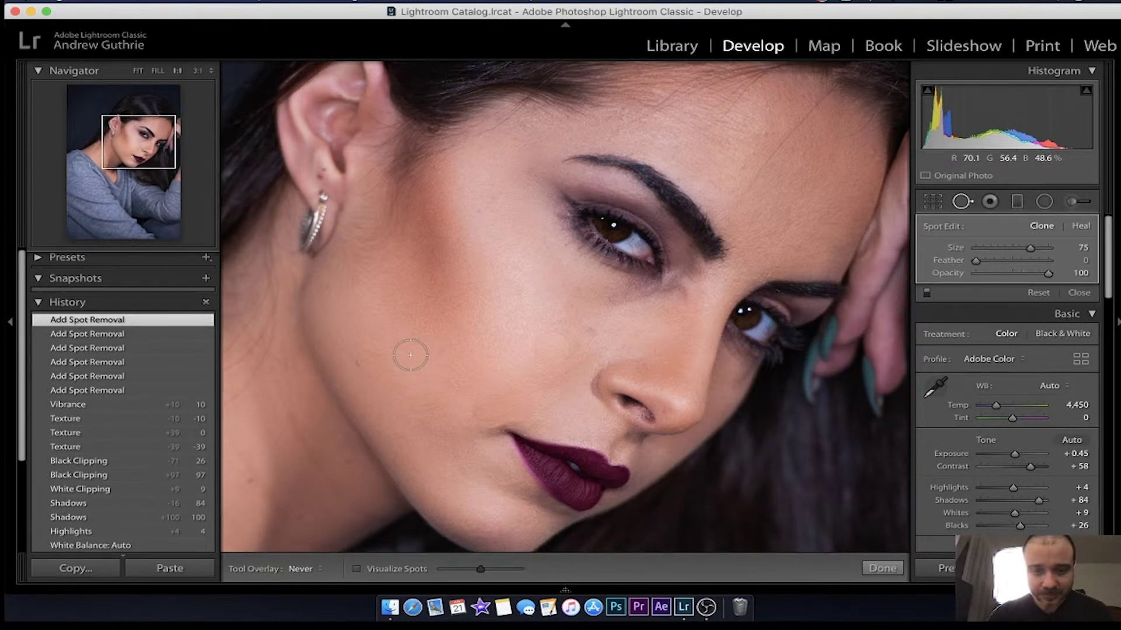
click(376, 365)
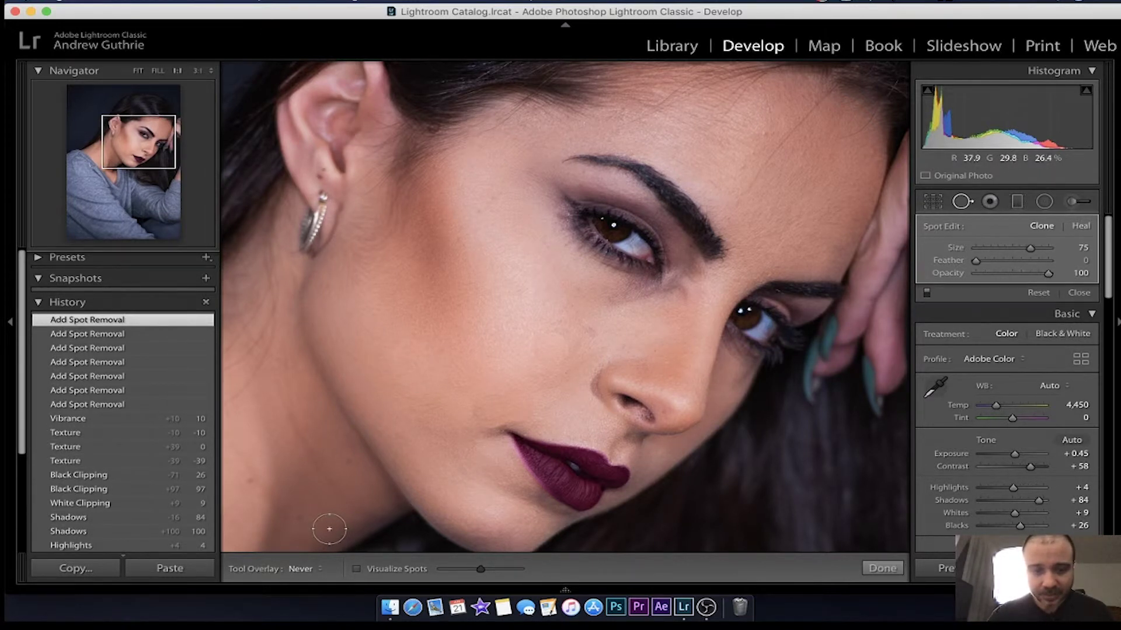
click(308, 568)
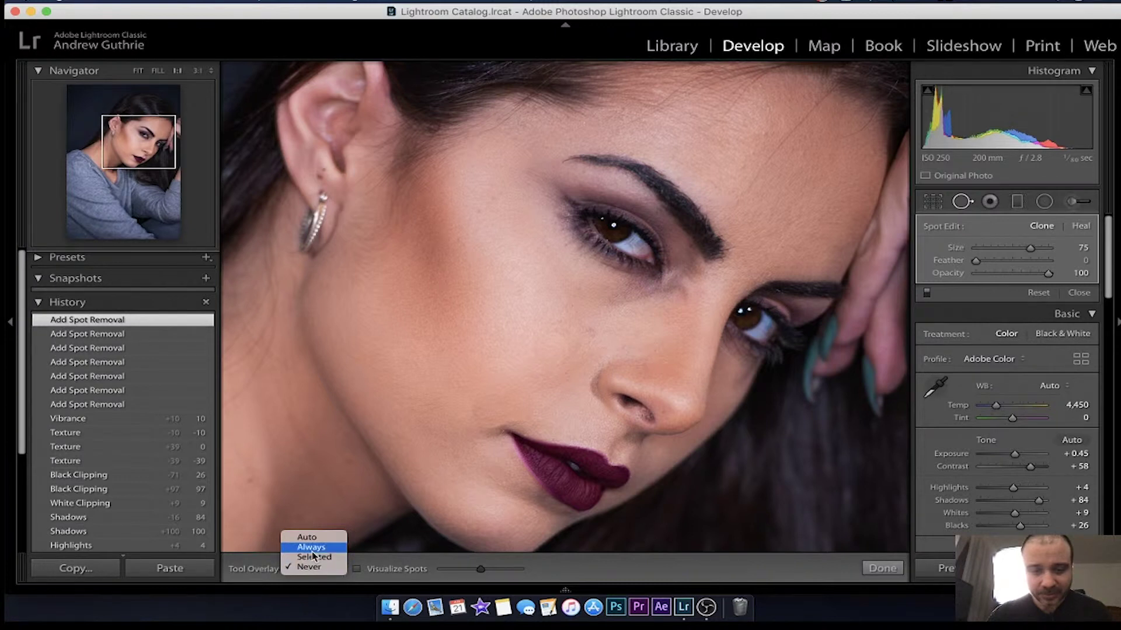
Step: Set spot outlines to always show and heal a blemish higher on the cheek
click(313, 558)
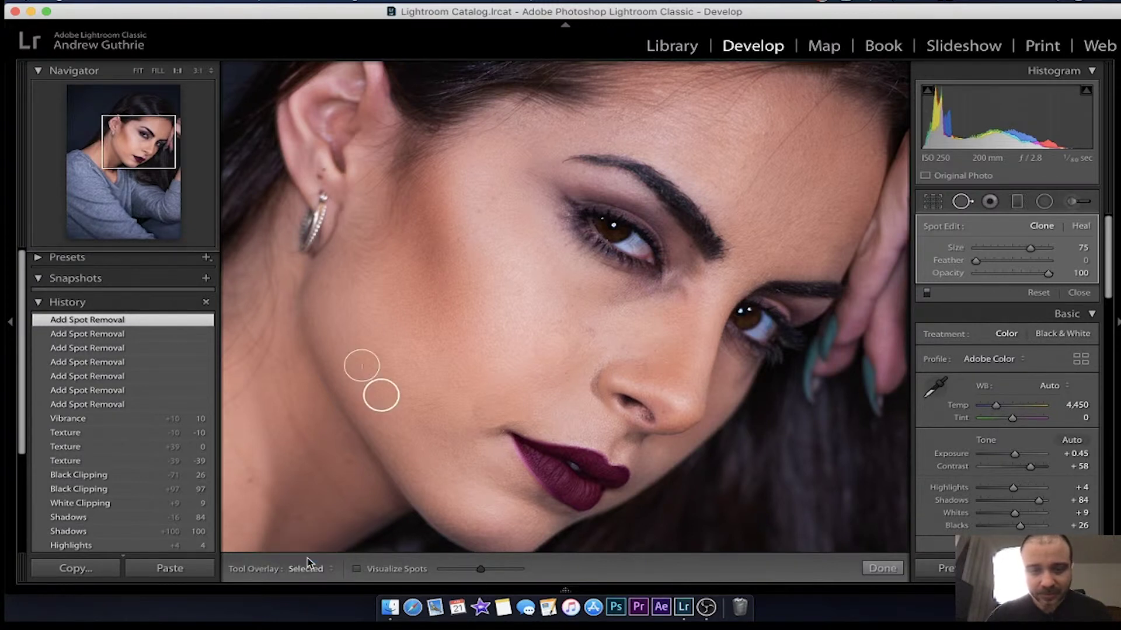
click(304, 569)
click(309, 553)
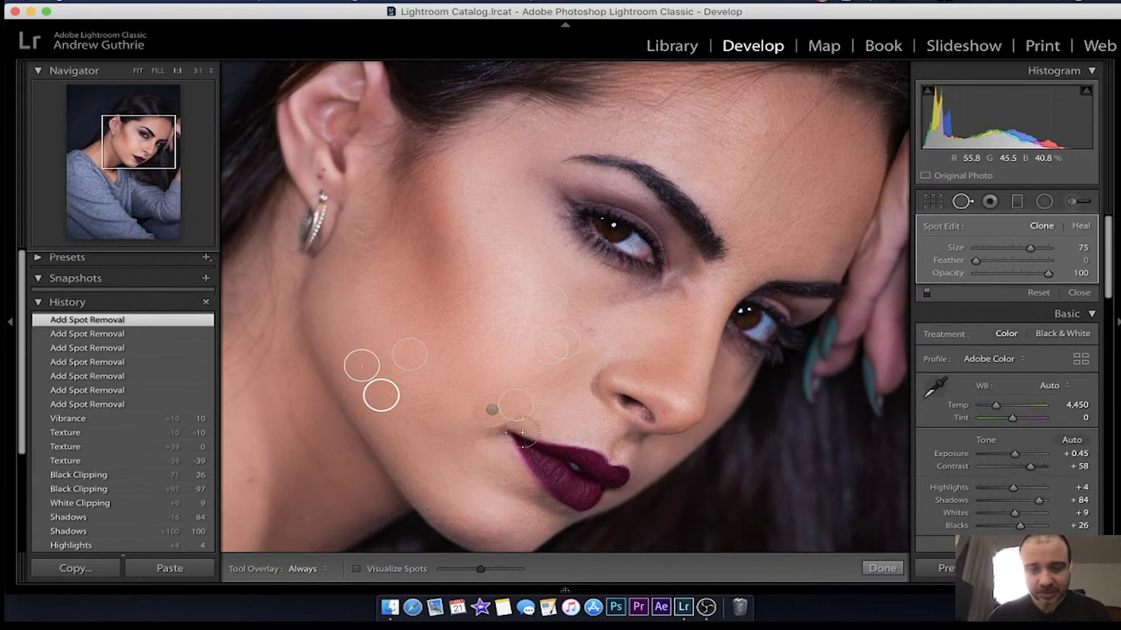
click(589, 334)
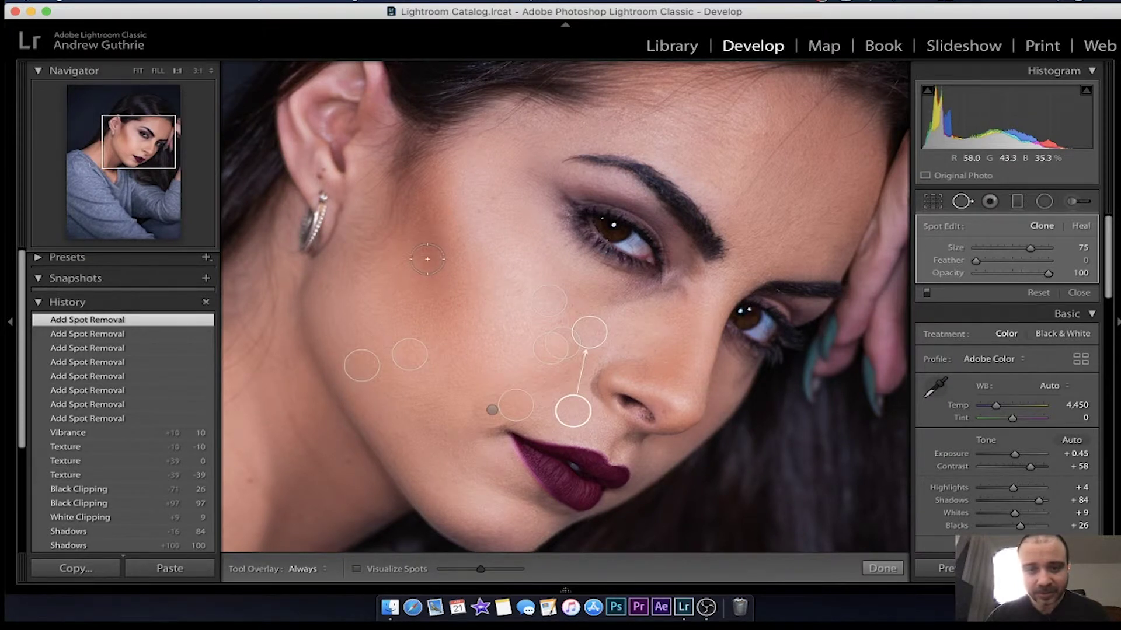
click(480, 408)
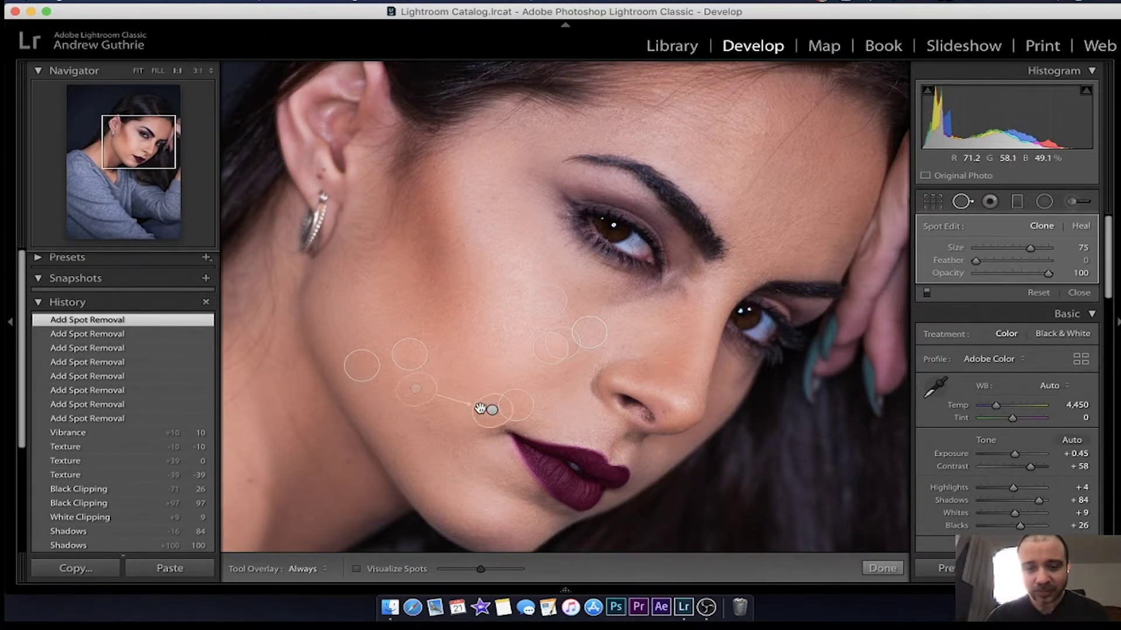
Step: Step back several spot removals in History, then heal two new blemishes on the left cheek
click(123, 338)
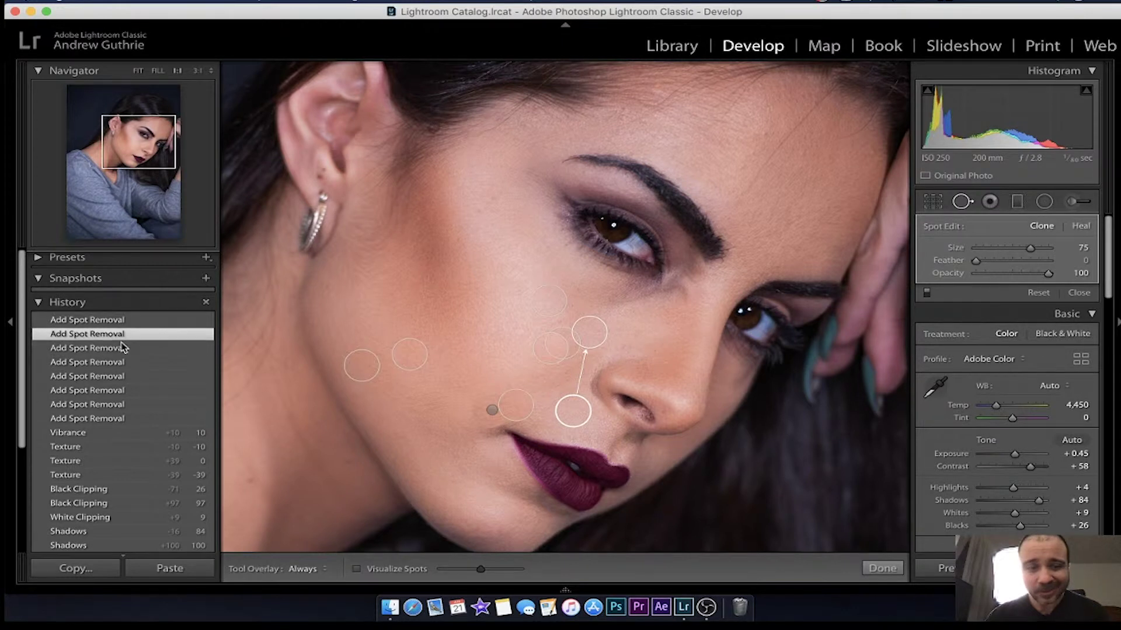
click(124, 348)
click(115, 363)
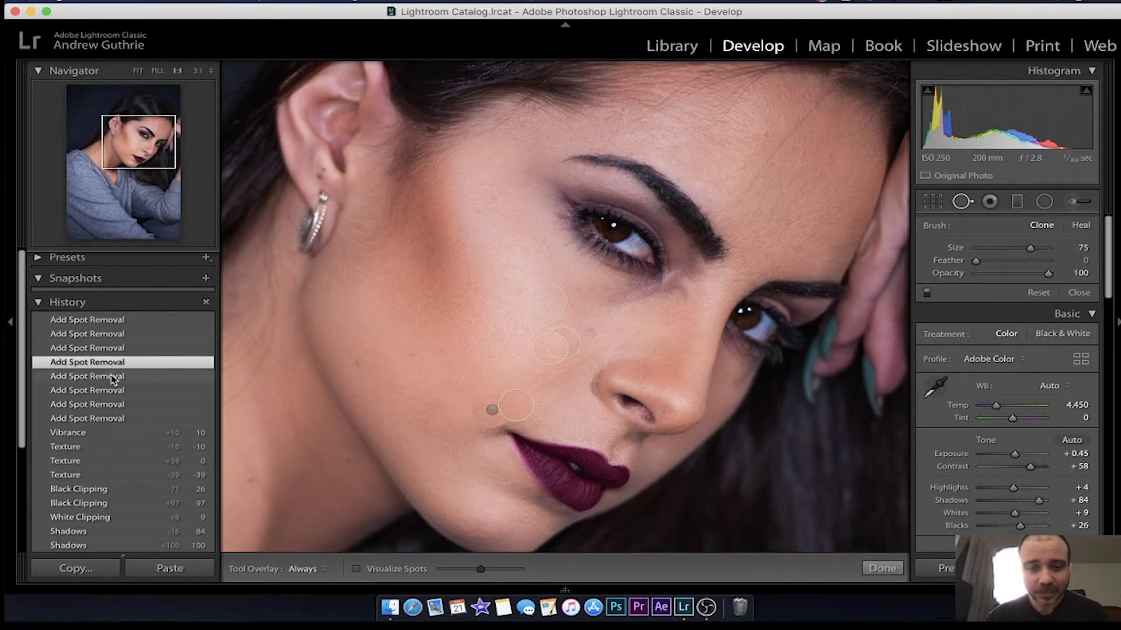
click(113, 379)
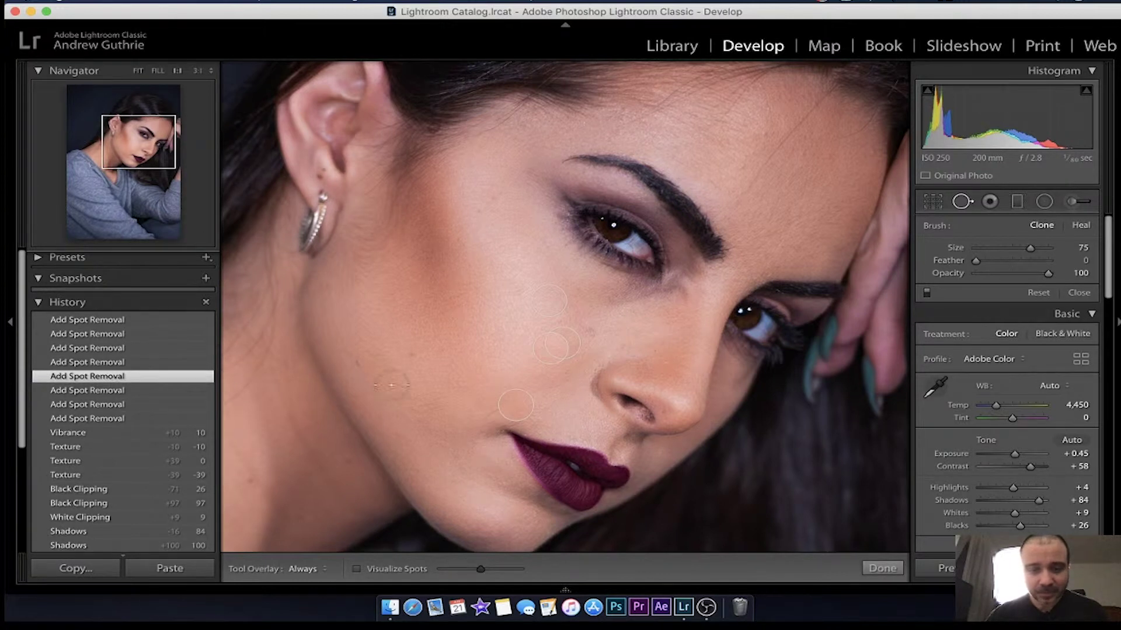
click(411, 356)
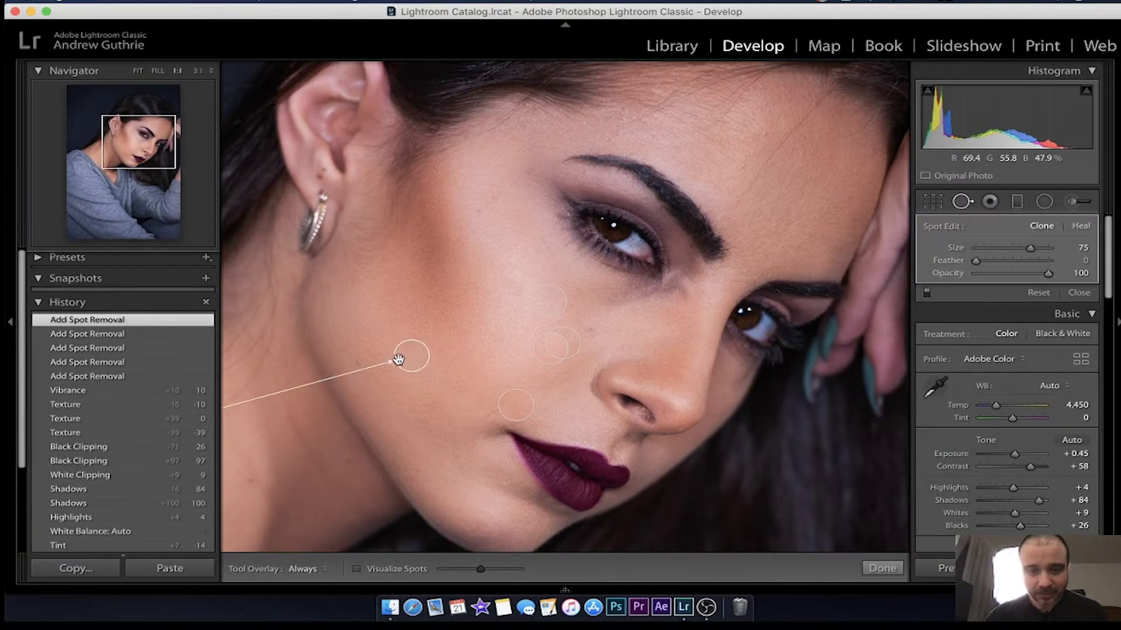
click(357, 363)
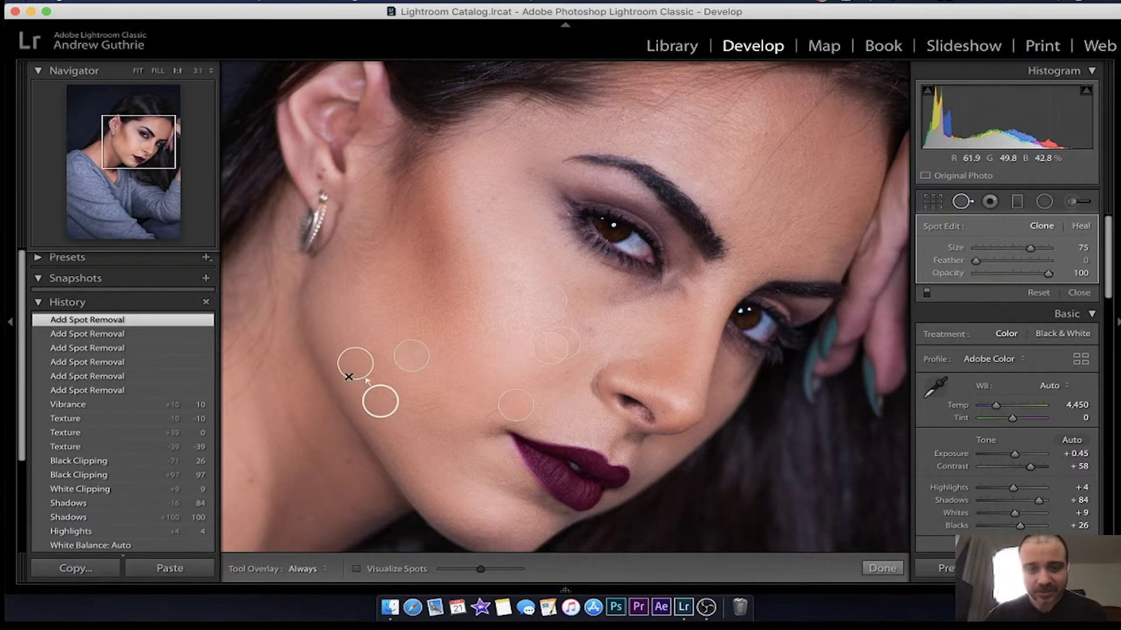
drag(380, 413, 577, 342)
Step: Undo the source move, heal blemishes on the lower cheek and beside the mouth, and set Tool Overlay to Never
key(super+z)
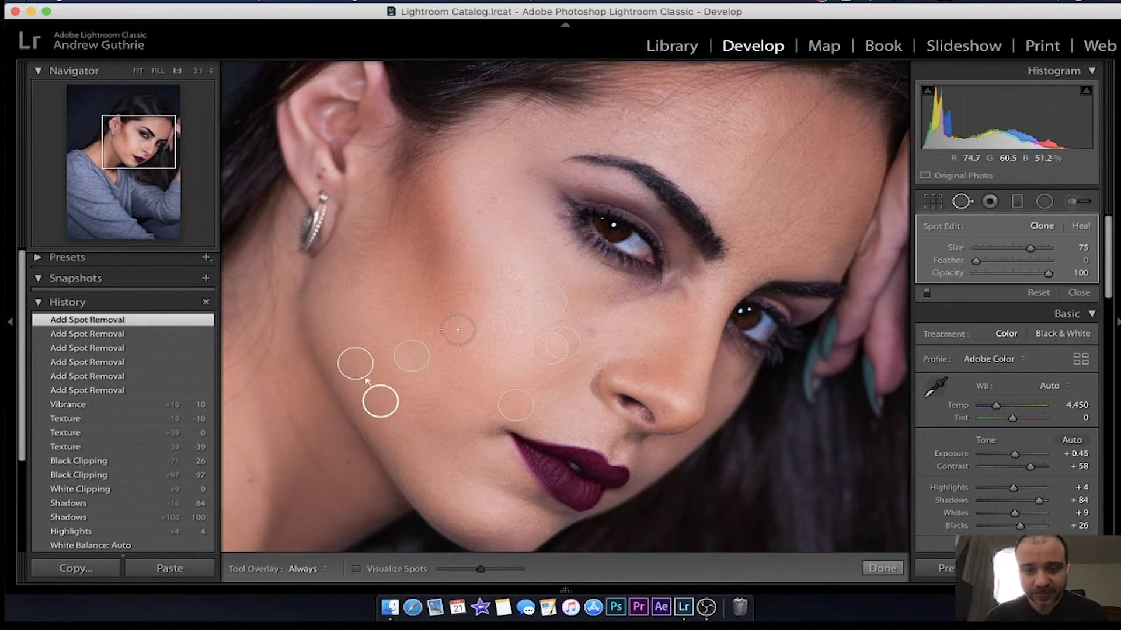
click(429, 445)
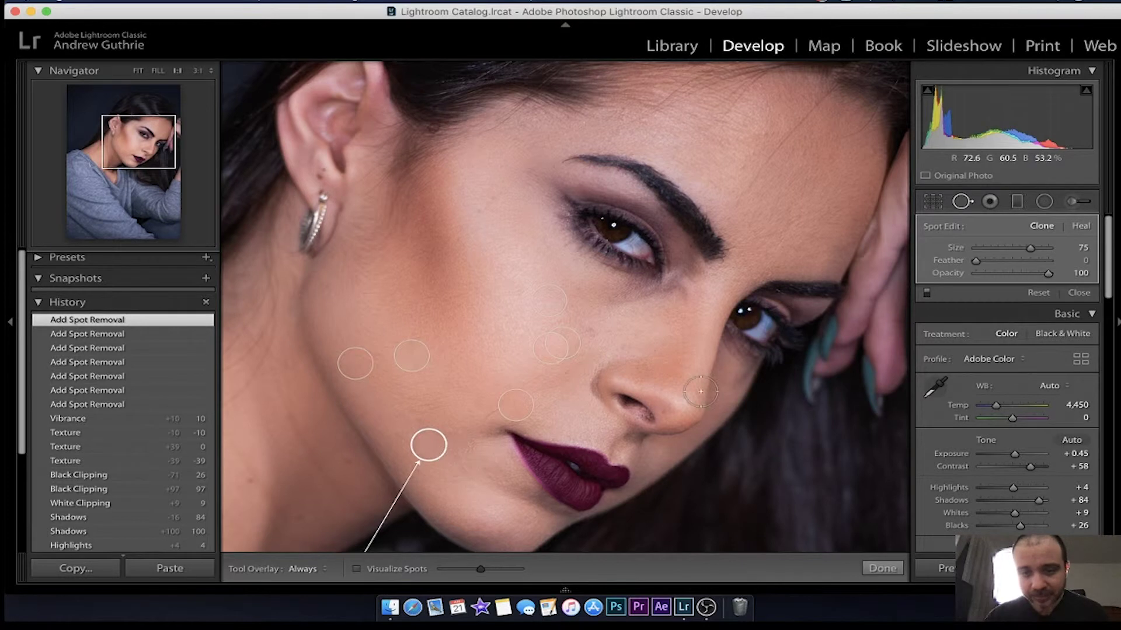
click(588, 331)
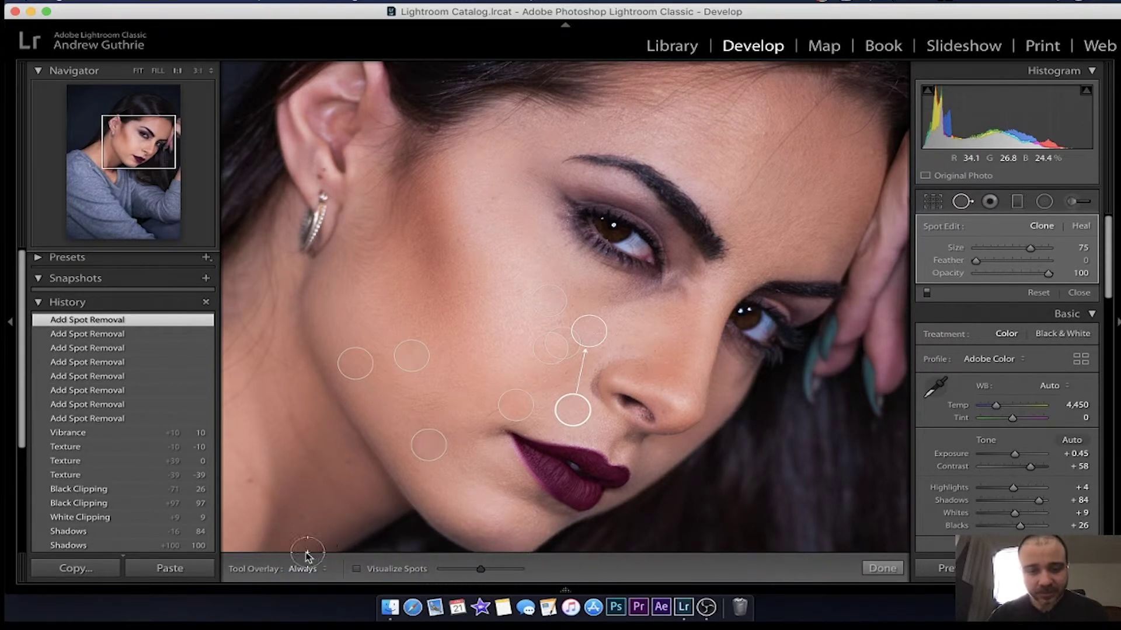
click(293, 575)
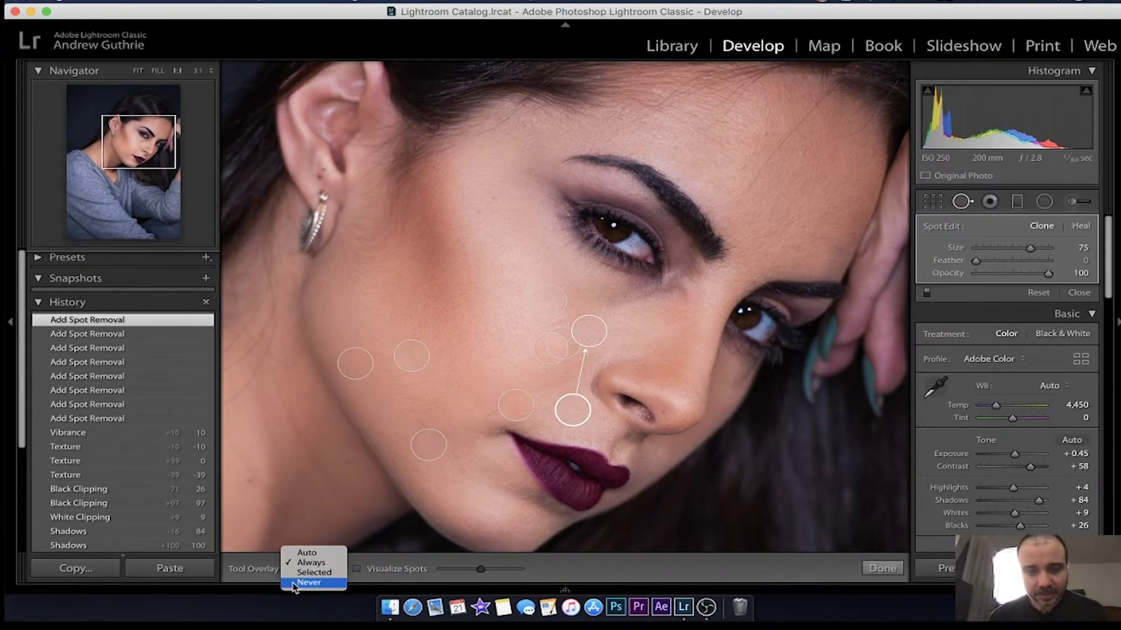
click(295, 585)
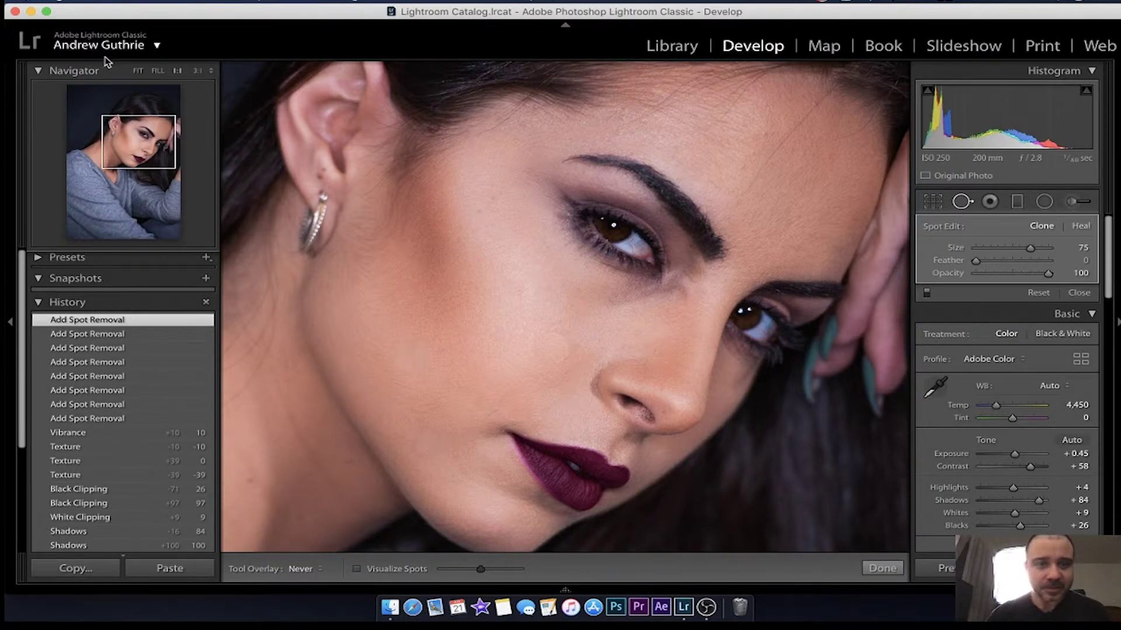
click(138, 71)
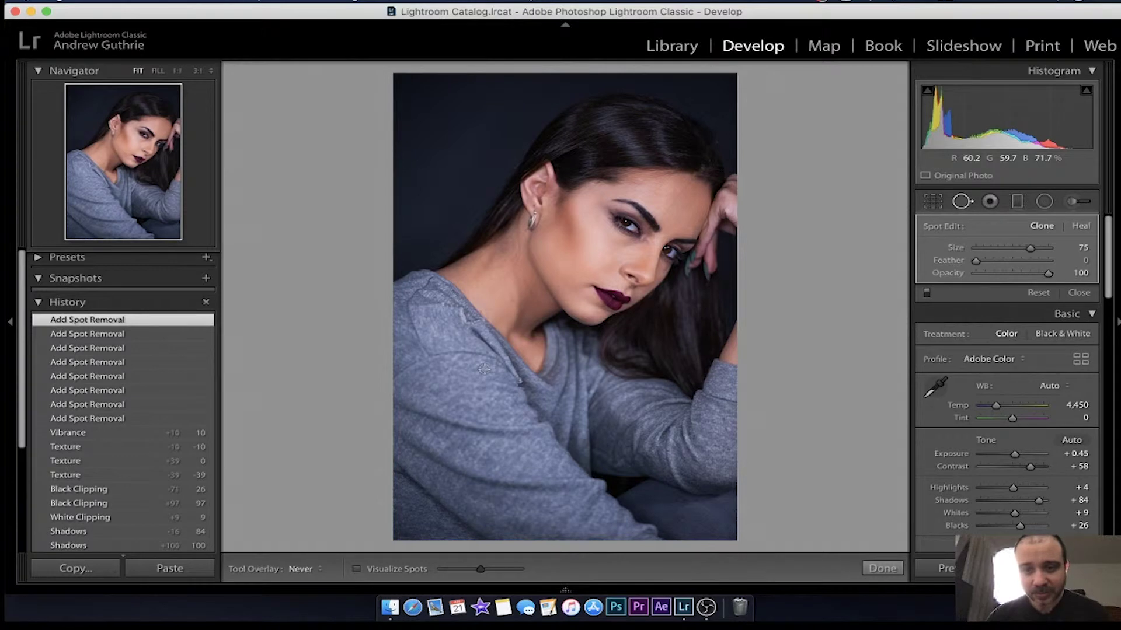
Step: Fit the photo, compare it with the Import state, then return to the latest retouched state
scroll(153, 352, up, 1)
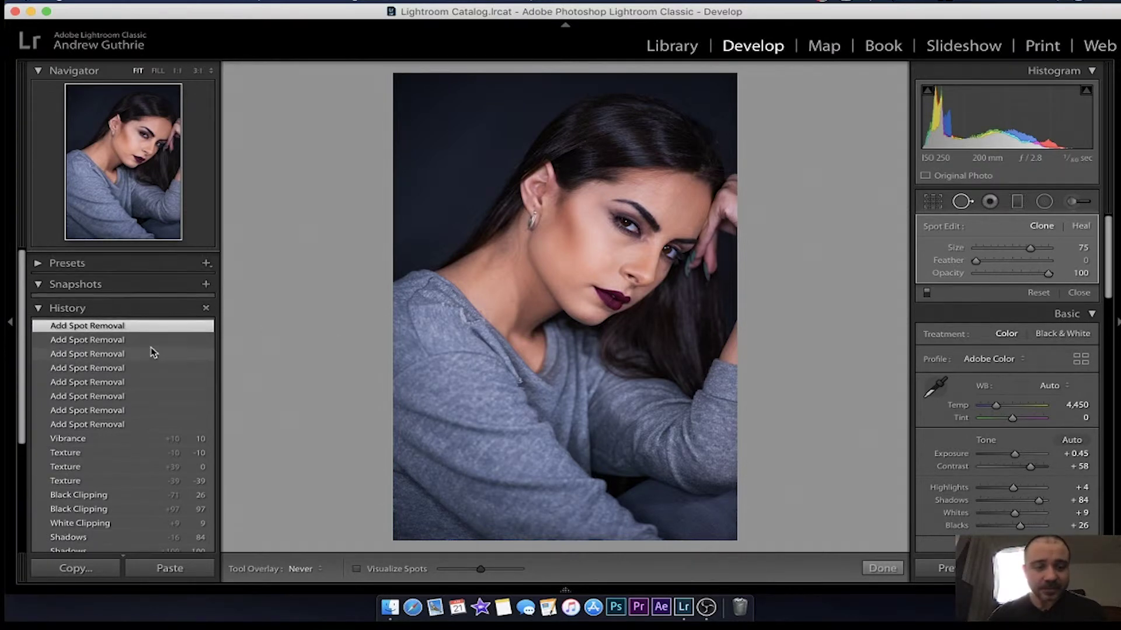
scroll(153, 352, down, 5)
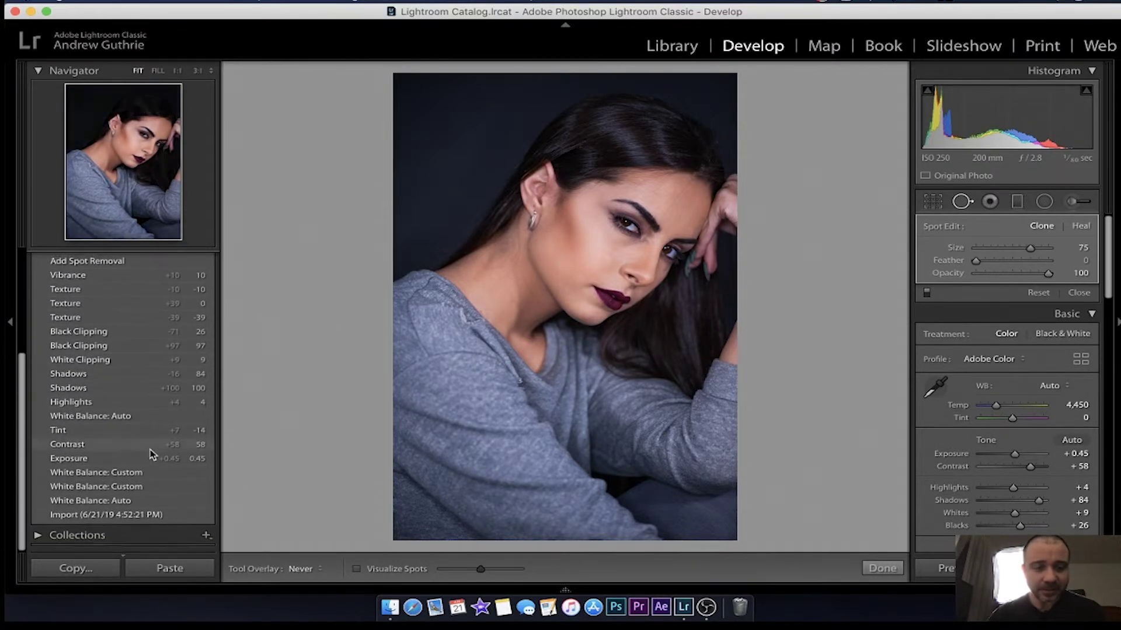
click(153, 516)
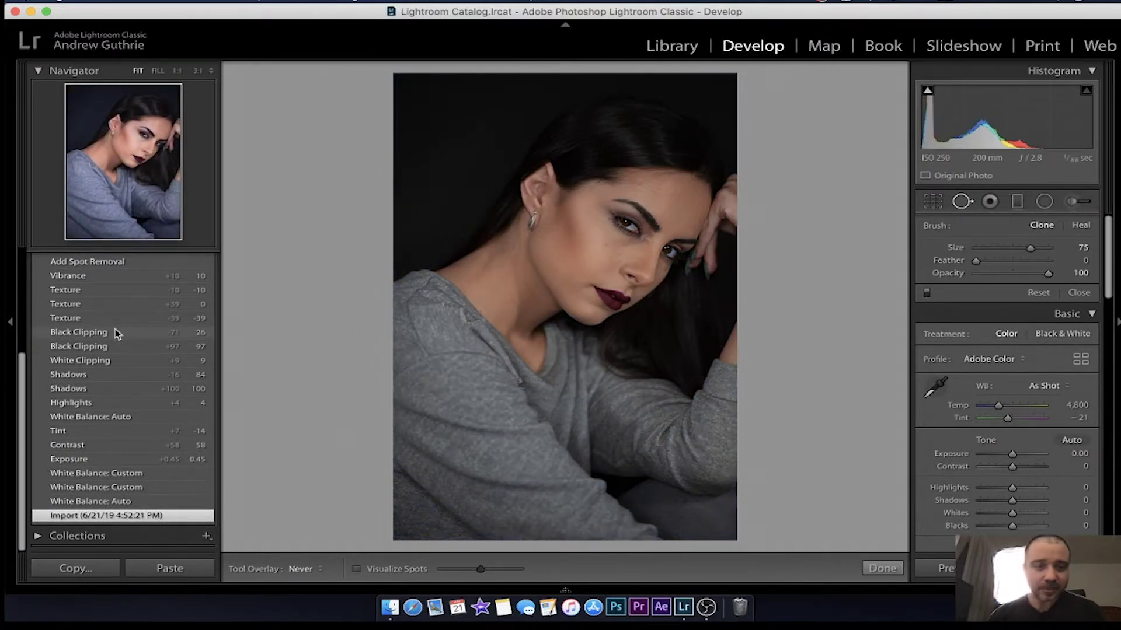
scroll(104, 335, up, 5)
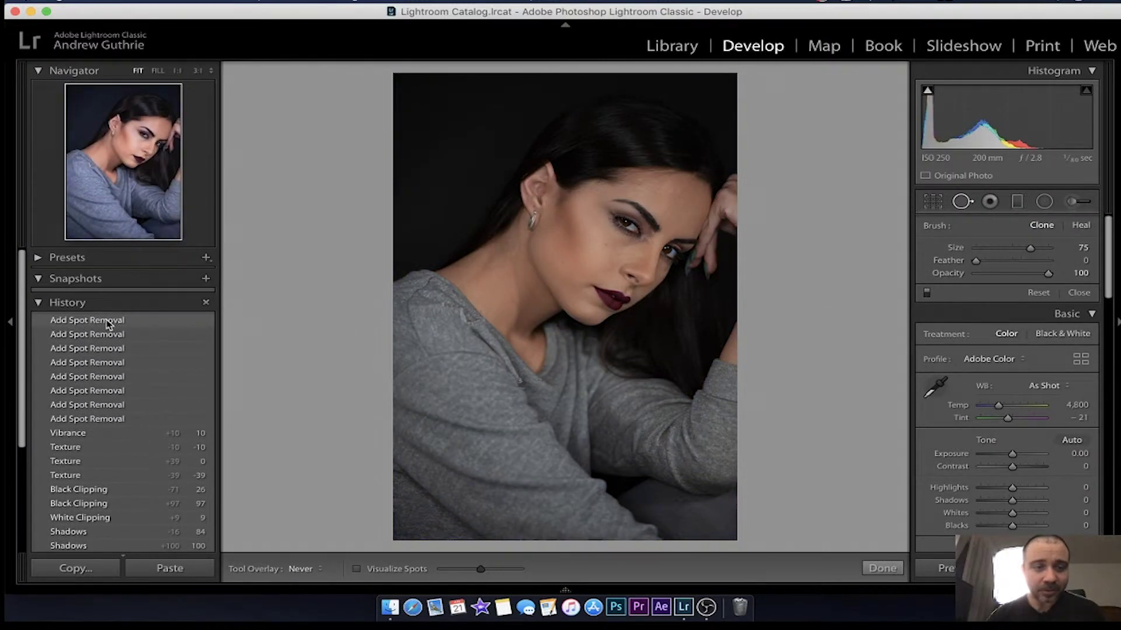
click(110, 322)
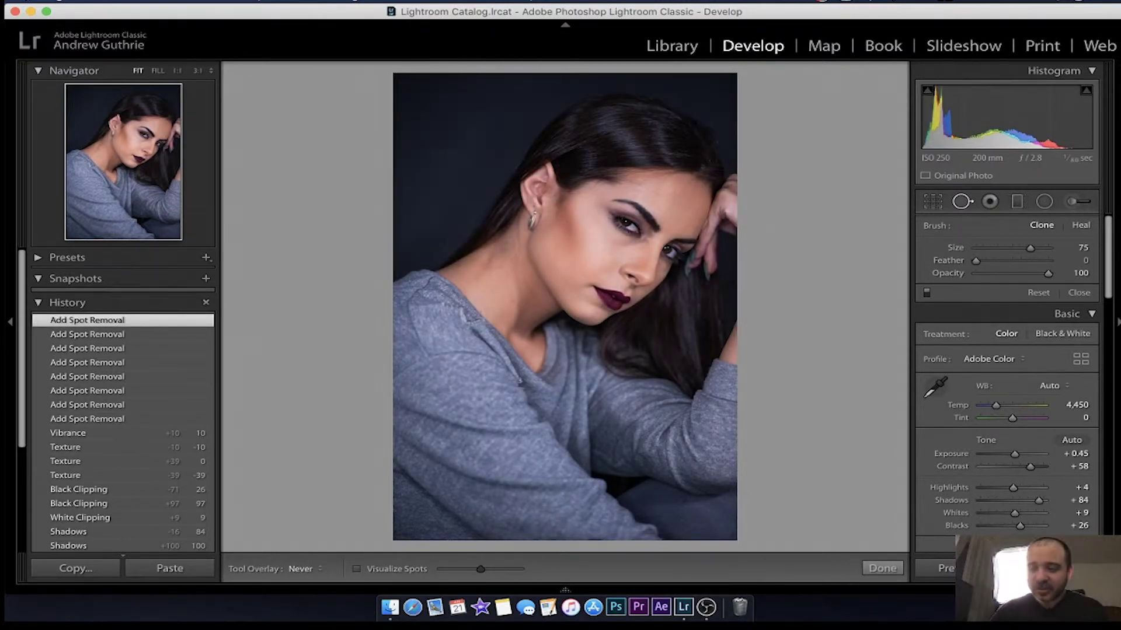
click(1076, 204)
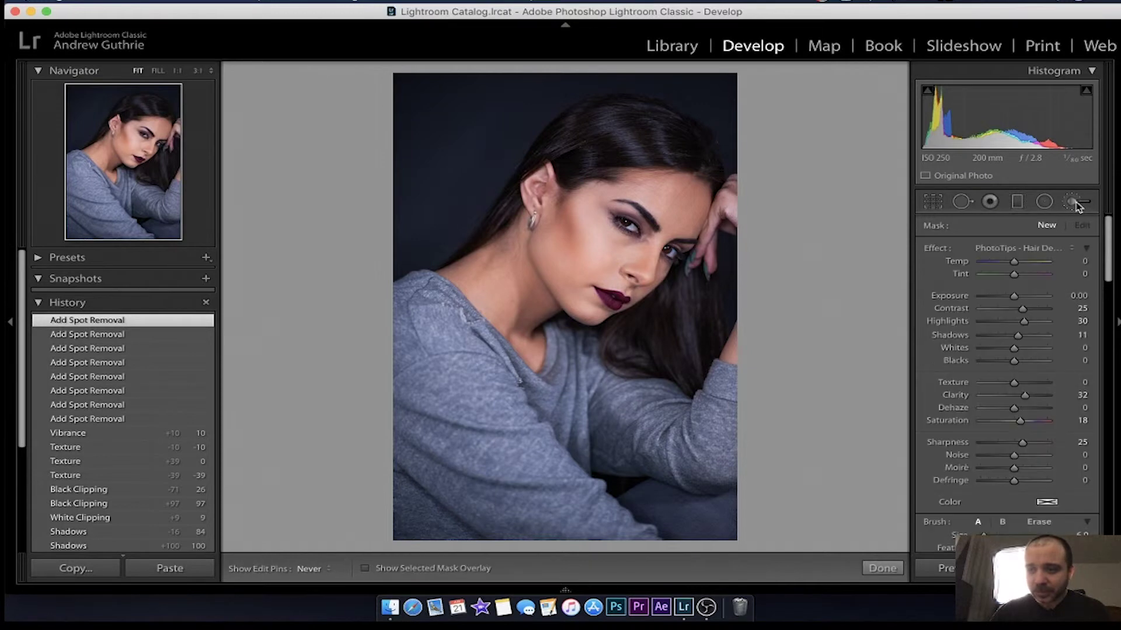
Step: At 1:1, paint the PhotoTips - Hair Define effect with brush size 15 across the top of her hair
click(1033, 249)
click(1034, 248)
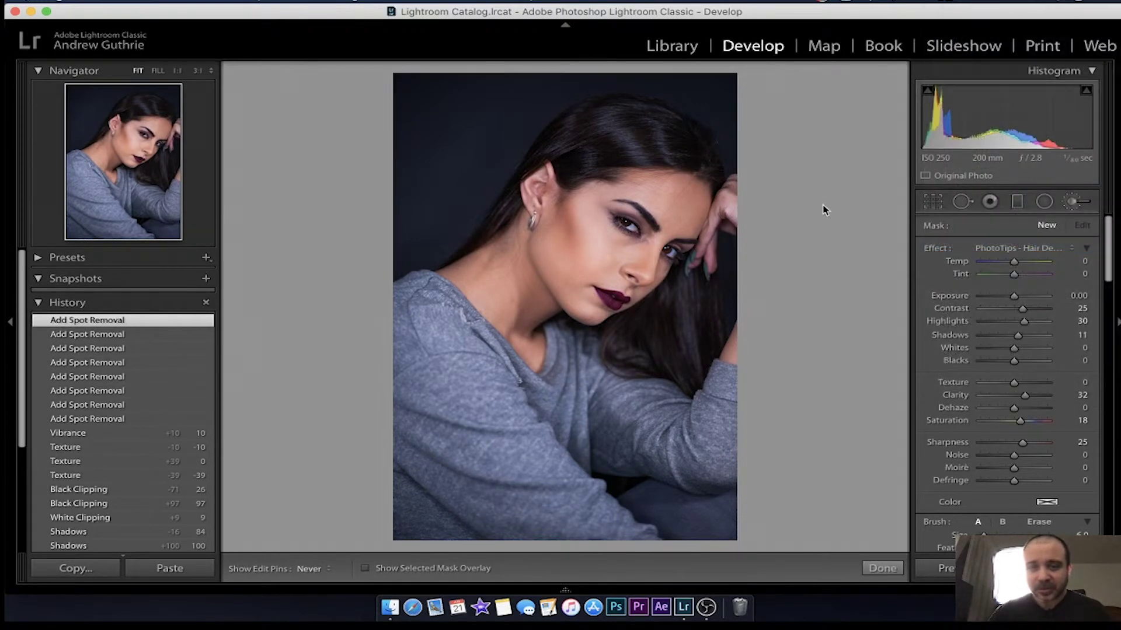
click(178, 71)
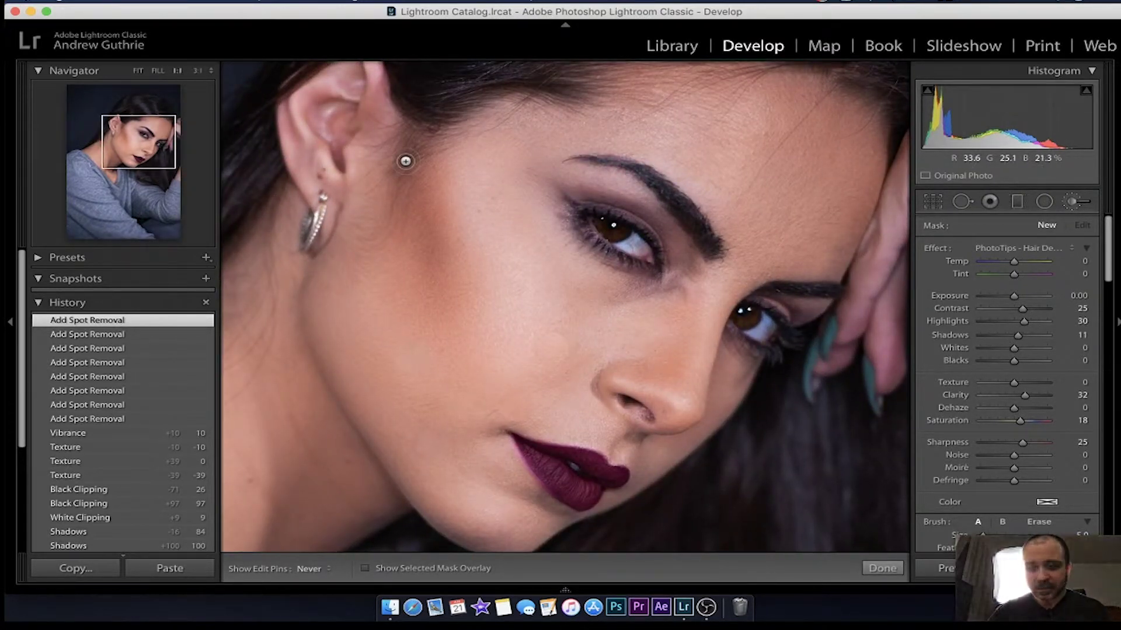
drag(149, 139, 140, 122)
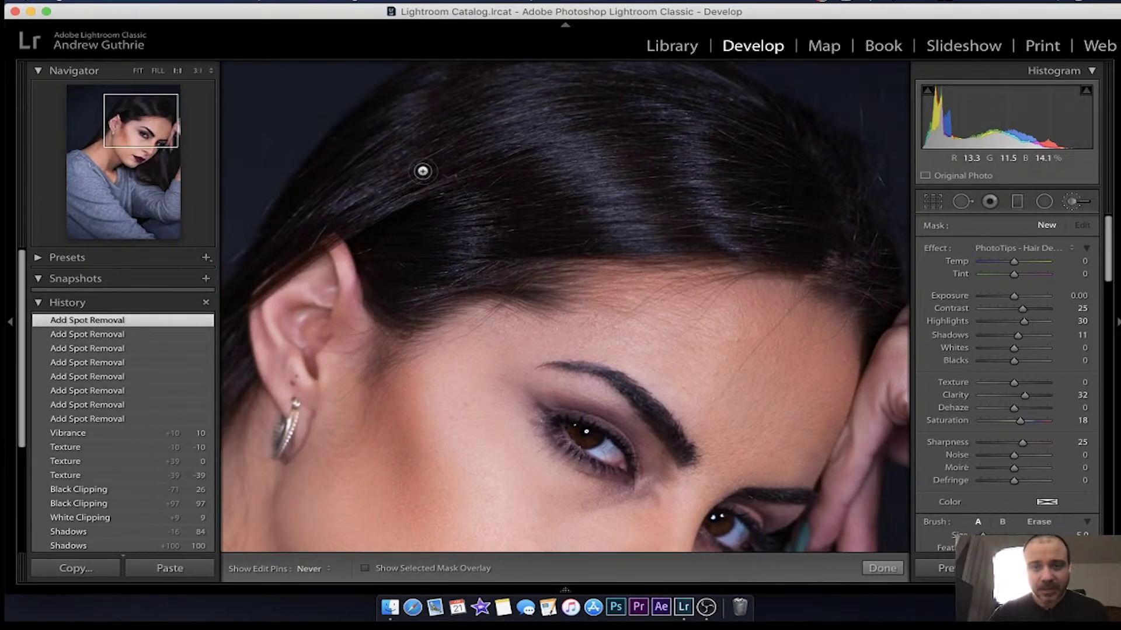
key(bracketright)
key(bracketright)
key(bracketright)
key(bracketright)
key(bracketright)
mouse_move(423, 171)
mouse_down()
mouse_move(532, 189)
mouse_move(409, 218)
mouse_move(680, 207)
mouse_move(451, 198)
mouse_move(656, 164)
mouse_move(333, 163)
mouse_move(664, 162)
mouse_move(655, 196)
mouse_move(793, 200)
mouse_move(705, 207)
mouse_move(825, 224)
mouse_move(674, 213)
mouse_move(785, 210)
mouse_move(493, 214)
mouse_move(425, 233)
mouse_move(402, 255)
mouse_move(623, 203)
mouse_move(448, 223)
mouse_move(525, 175)
mouse_move(306, 169)
mouse_move(622, 141)
mouse_move(741, 149)
mouse_move(576, 125)
mouse_move(750, 119)
mouse_move(708, 123)
mouse_move(778, 148)
mouse_move(526, 137)
mouse_move(303, 154)
mouse_move(274, 193)
mouse_move(384, 185)
mouse_move(256, 202)
mouse_move(512, 189)
mouse_move(517, 202)
mouse_move(651, 205)
mouse_move(582, 210)
mouse_move(827, 221)
mouse_move(859, 227)
mouse_up()
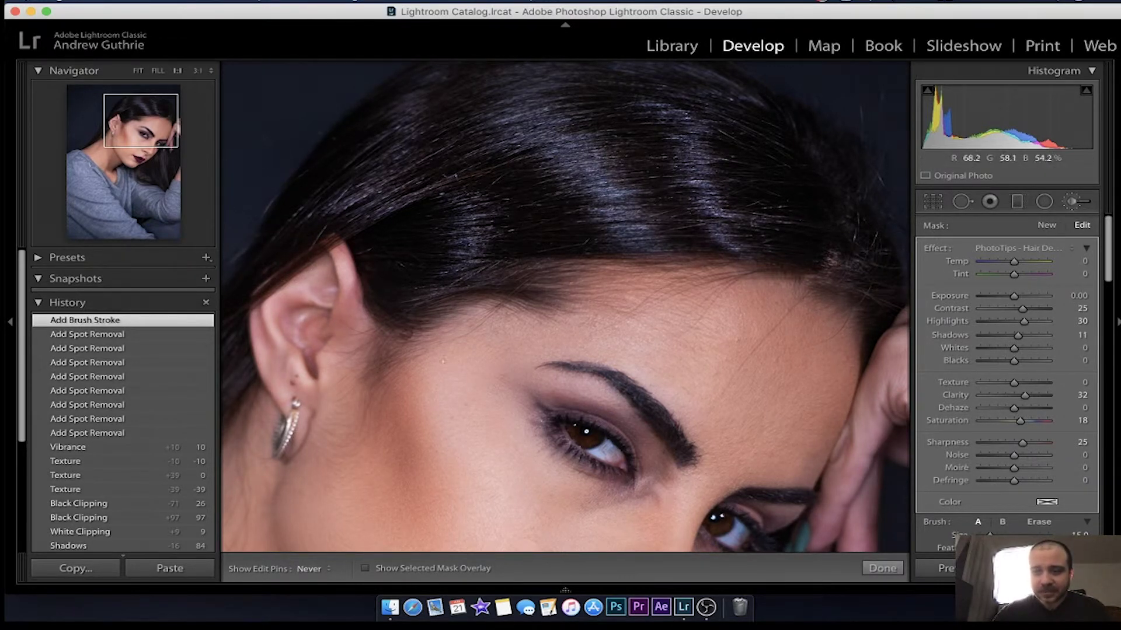
click(962, 201)
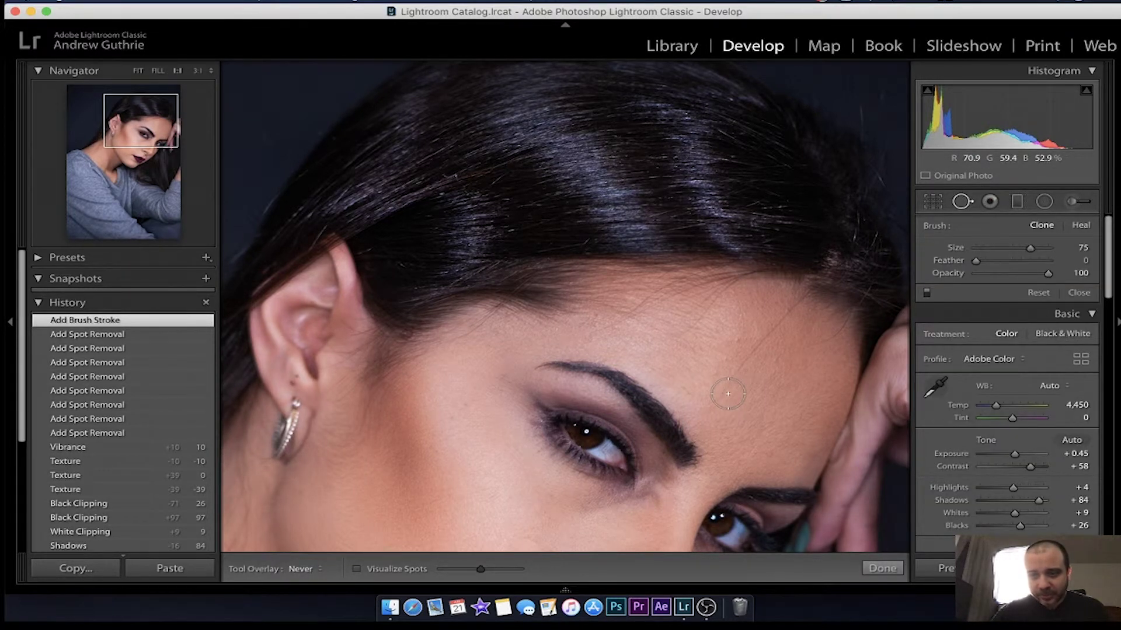
Step: Heal eight small spots in a line across the forehead
click(723, 394)
click(737, 376)
click(749, 355)
click(763, 344)
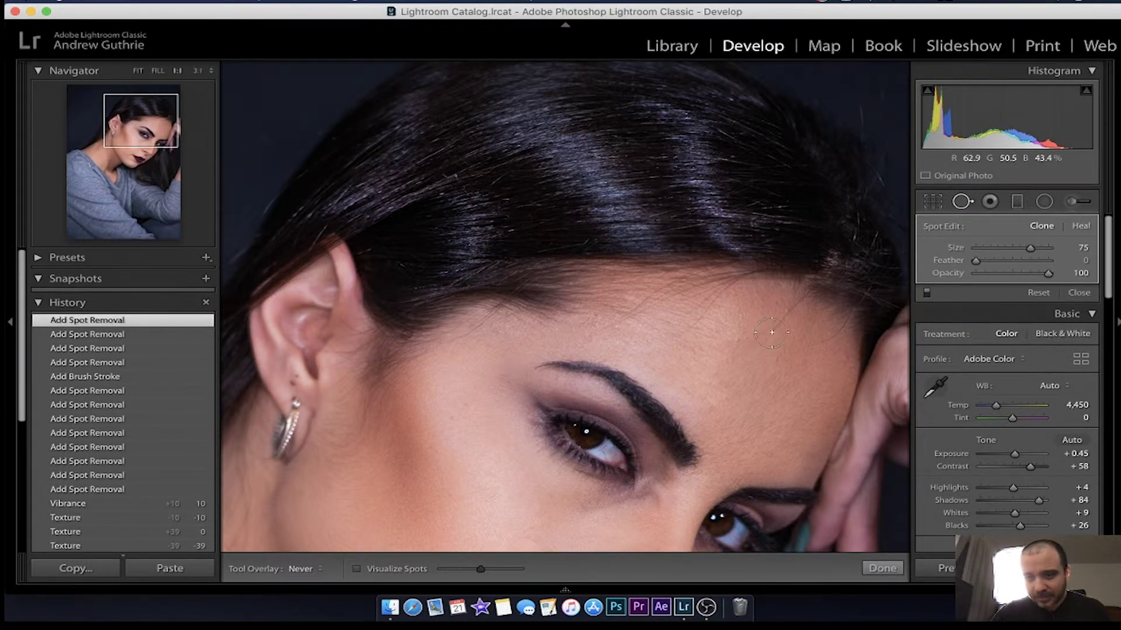
click(780, 326)
click(790, 314)
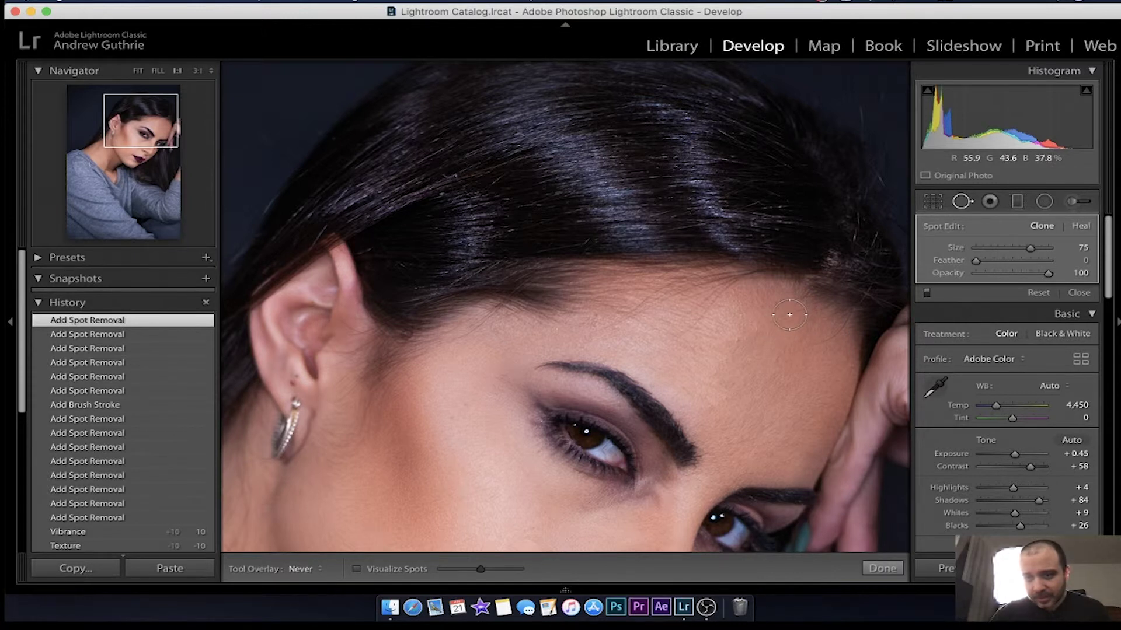
click(824, 343)
click(838, 335)
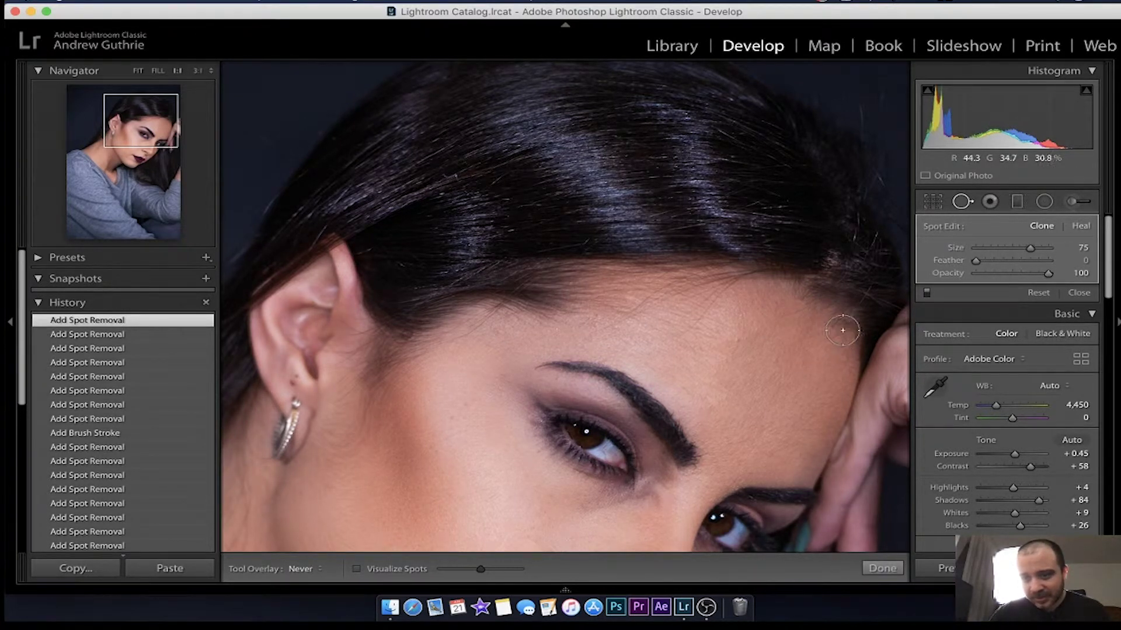
Step: Undo the newest forehead removal and heal five more forehead spots instead
click(91, 334)
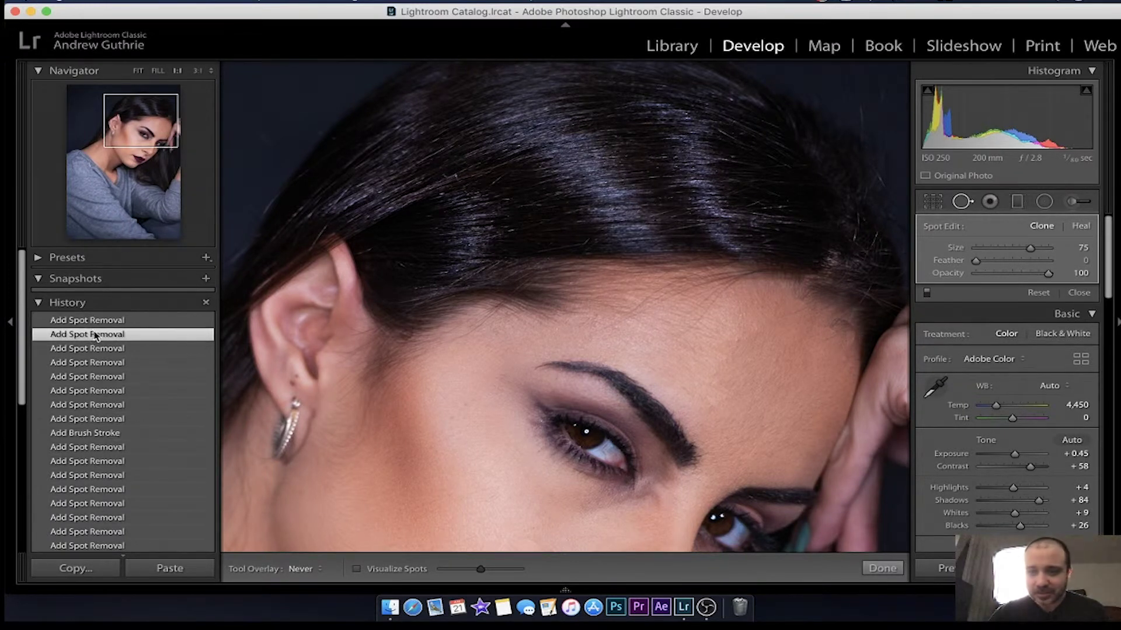
click(607, 329)
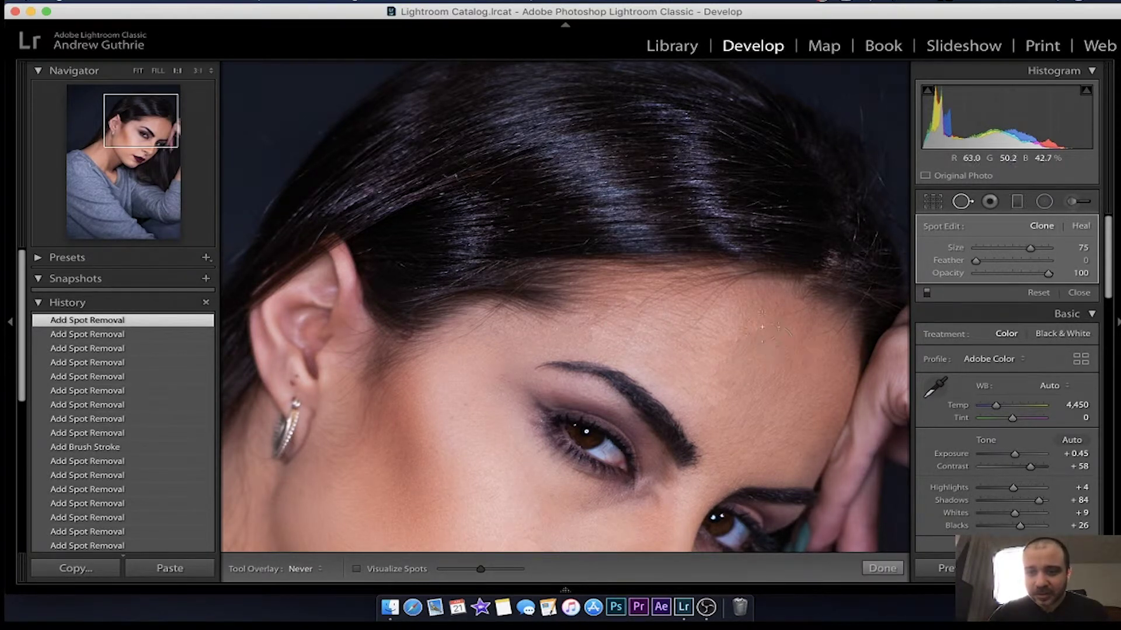
click(718, 305)
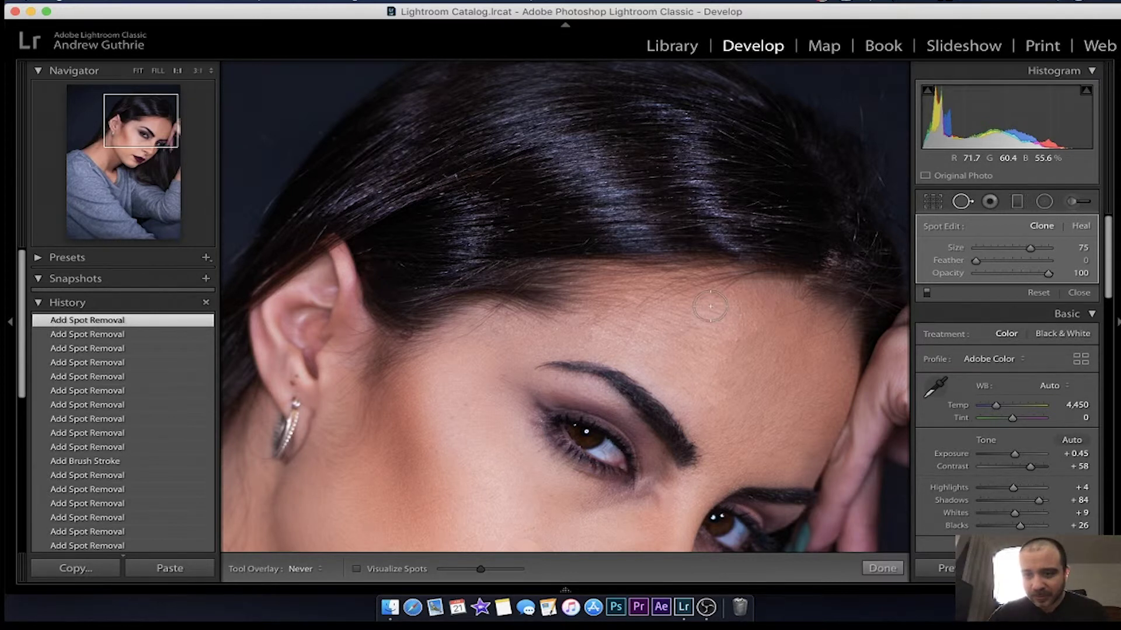
click(718, 301)
click(727, 289)
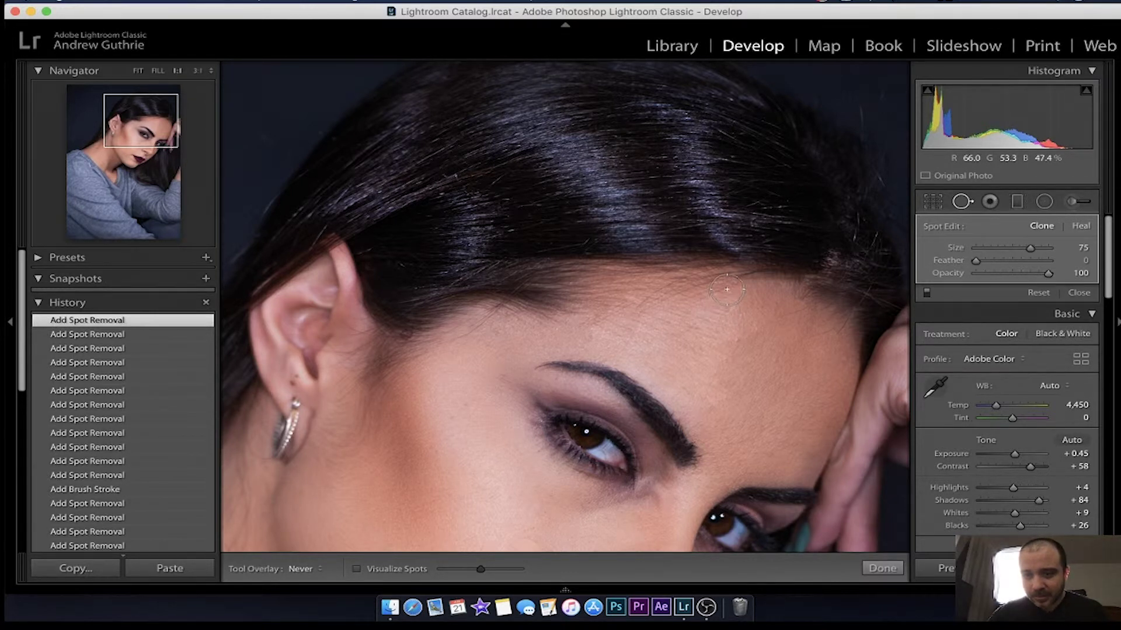
click(739, 285)
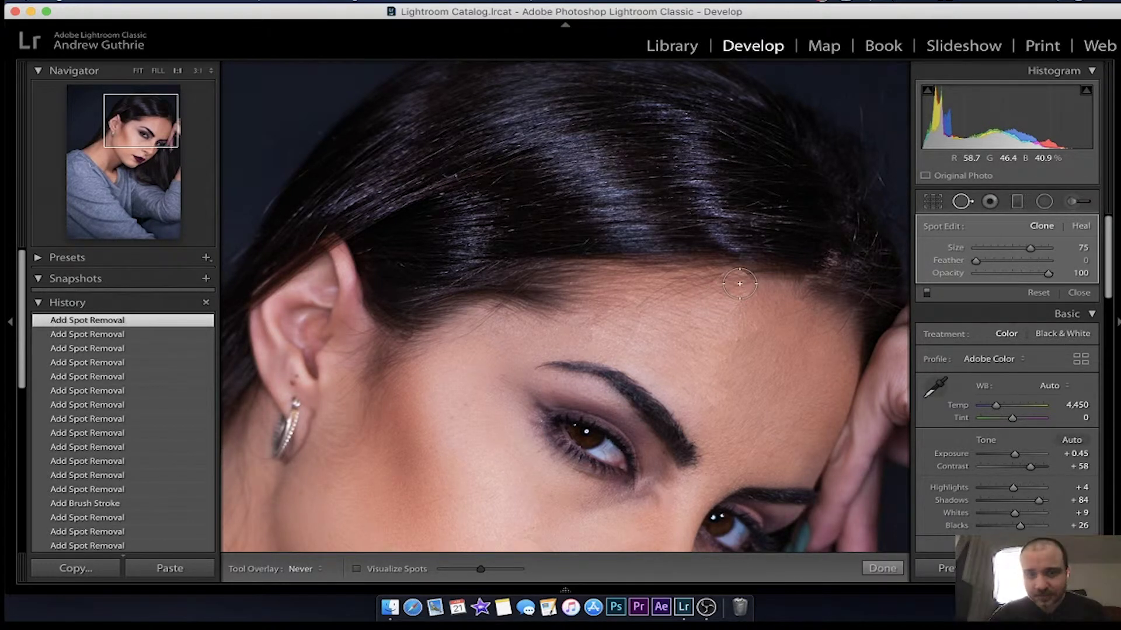
Step: Remove stray spots and streaks in the dark background along the hairline, then step back the last removal
click(258, 136)
click(307, 136)
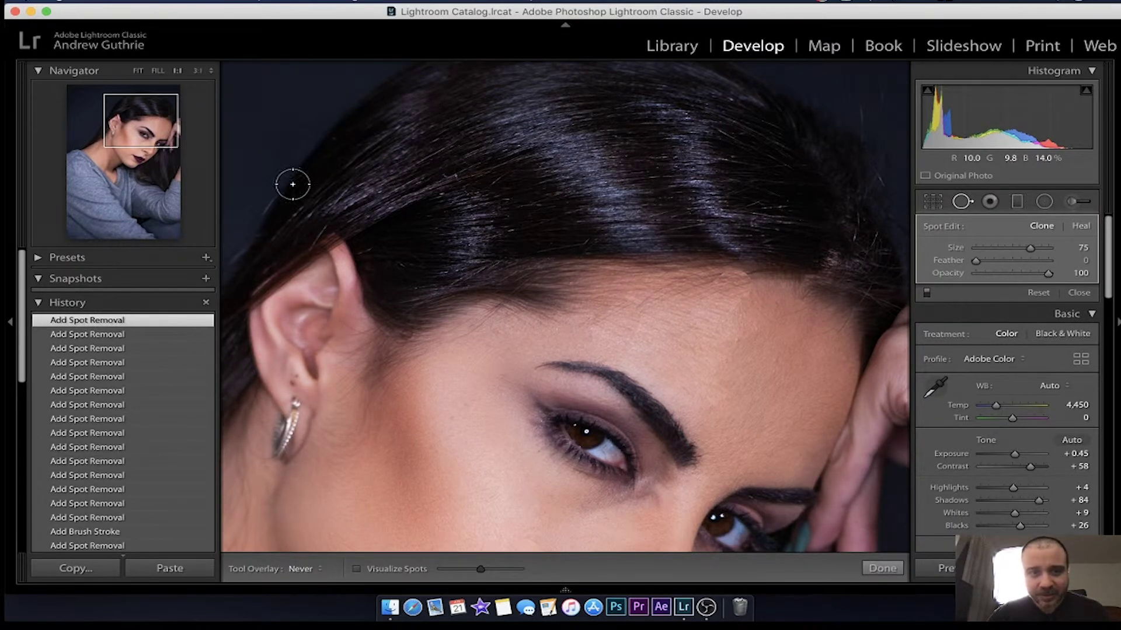
click(158, 73)
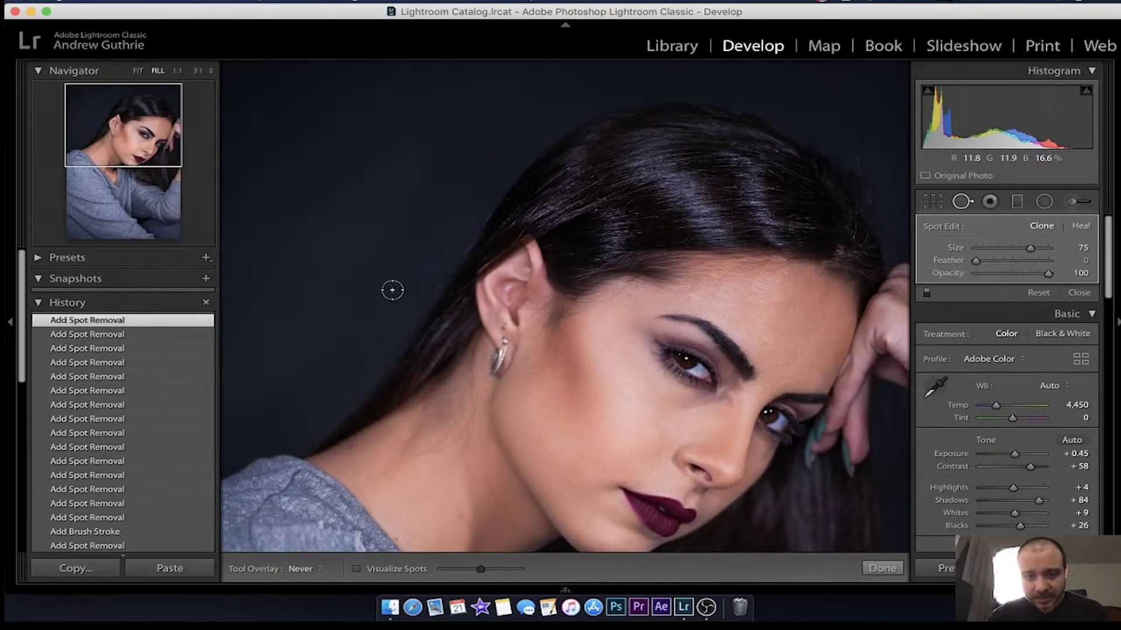
click(435, 252)
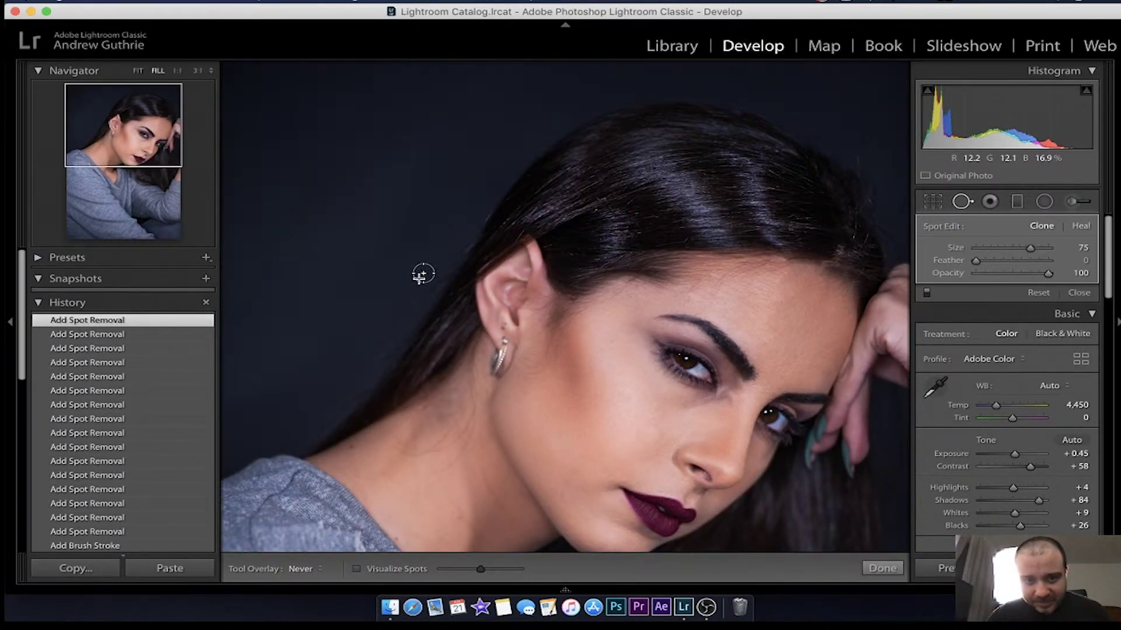
mouse_move(423, 272)
mouse_down()
mouse_move(403, 318)
mouse_move(365, 347)
mouse_up()
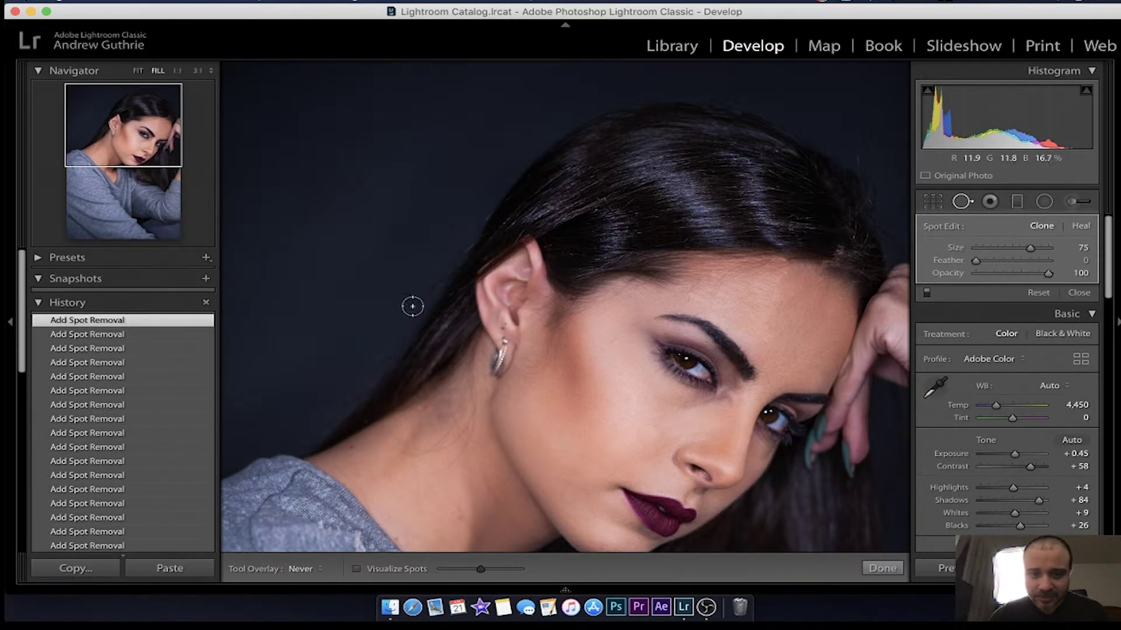
drag(481, 220, 404, 324)
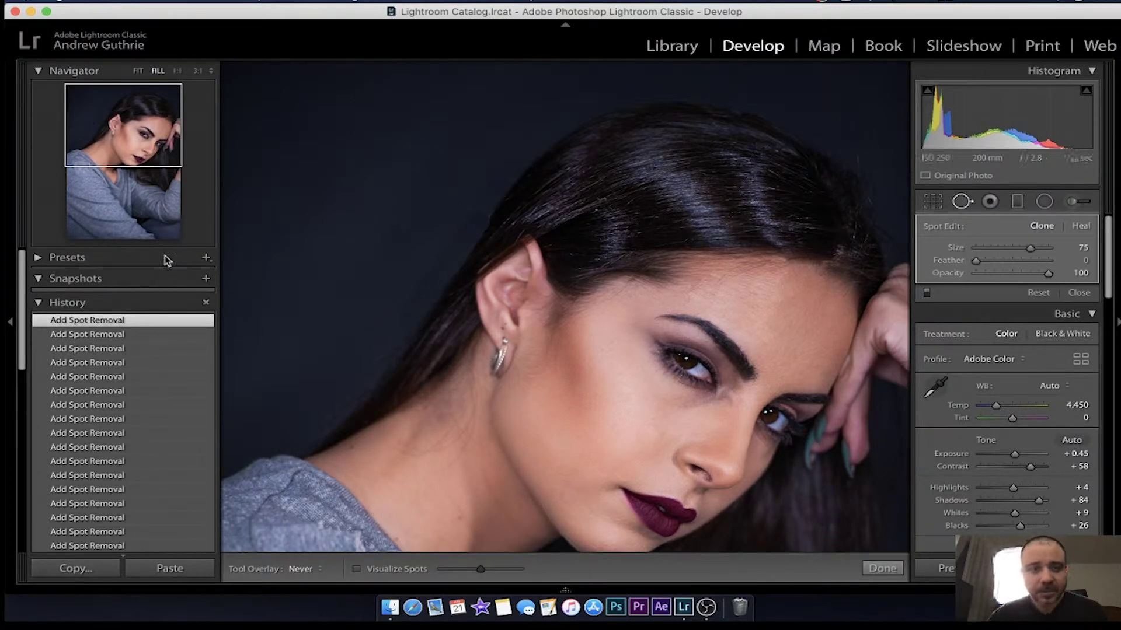
click(126, 334)
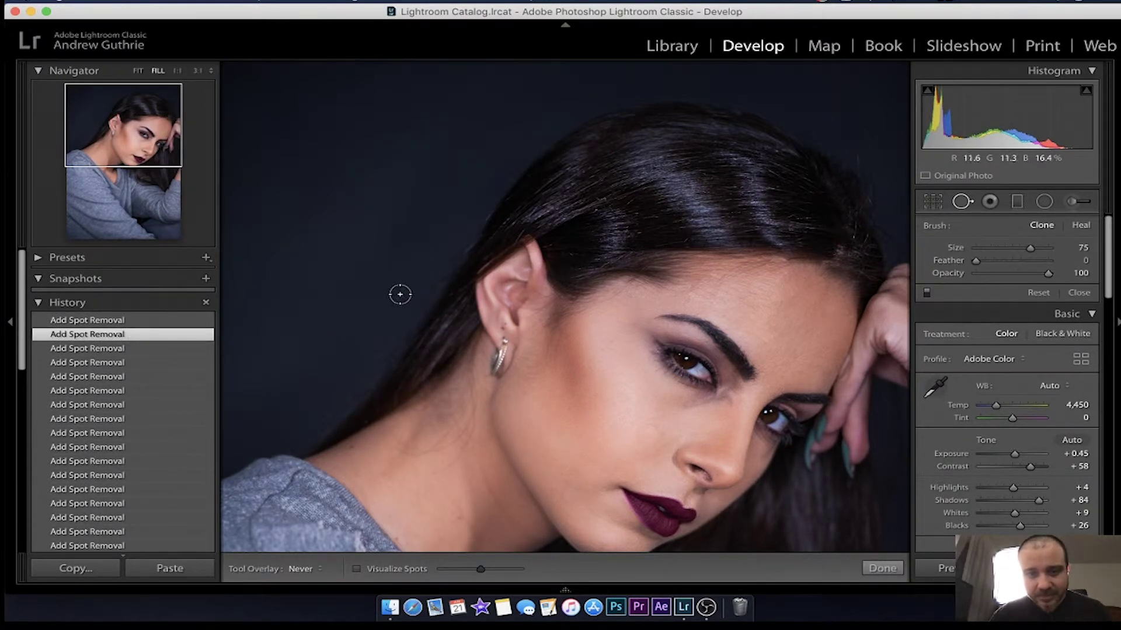
Step: Return to the latest history state and heal the blemish on the neck below the earring
click(138, 71)
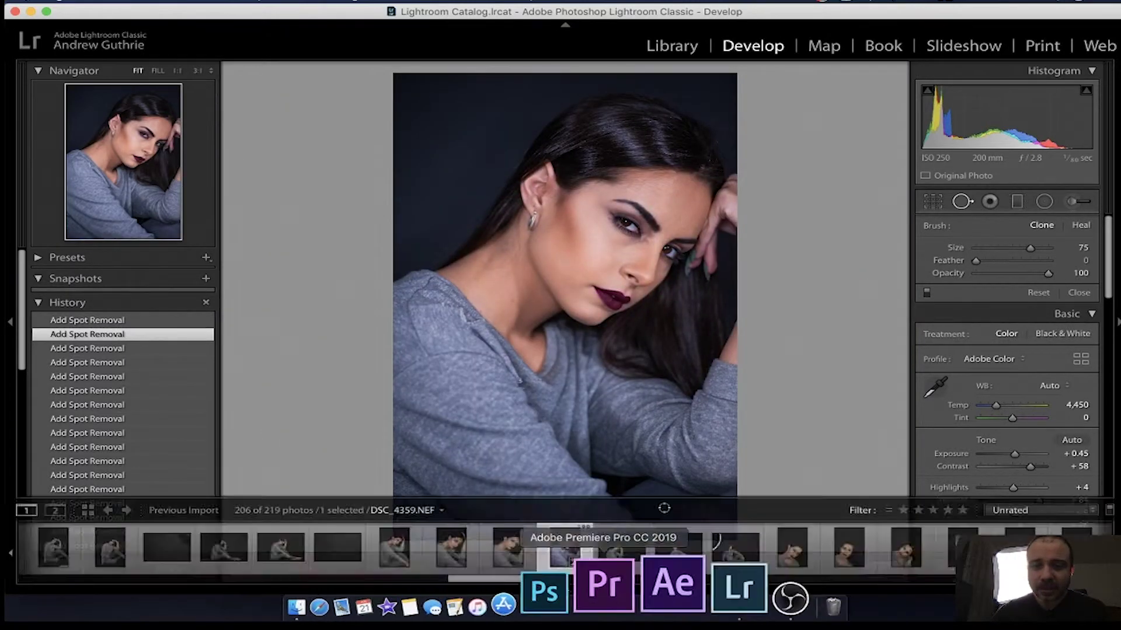
click(502, 253)
drag(503, 258, 511, 249)
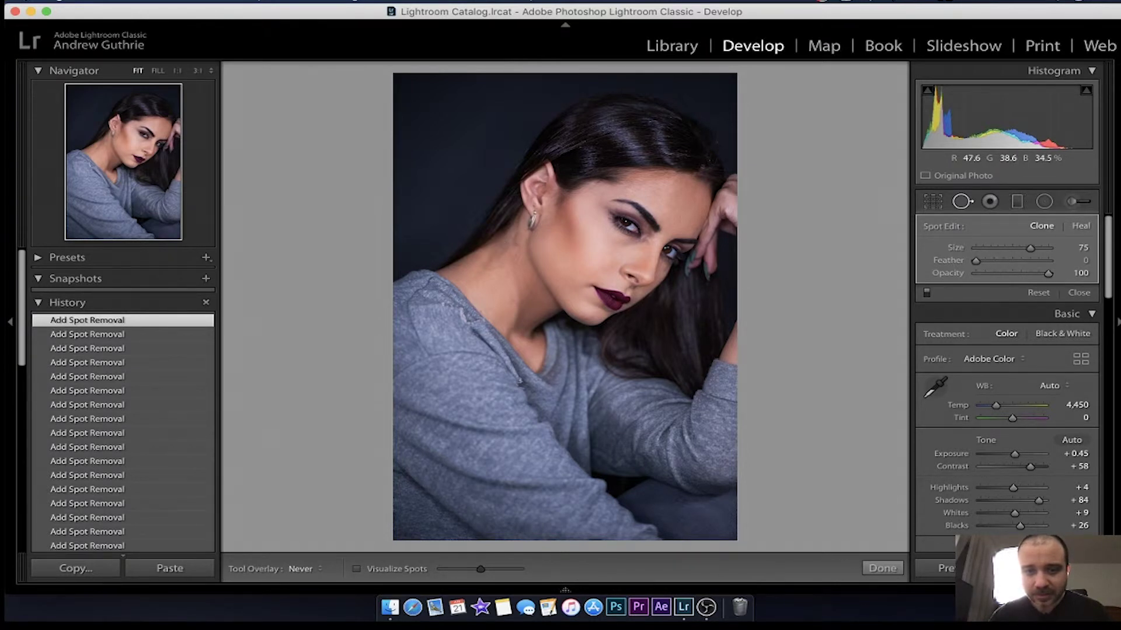
drag(489, 259, 511, 246)
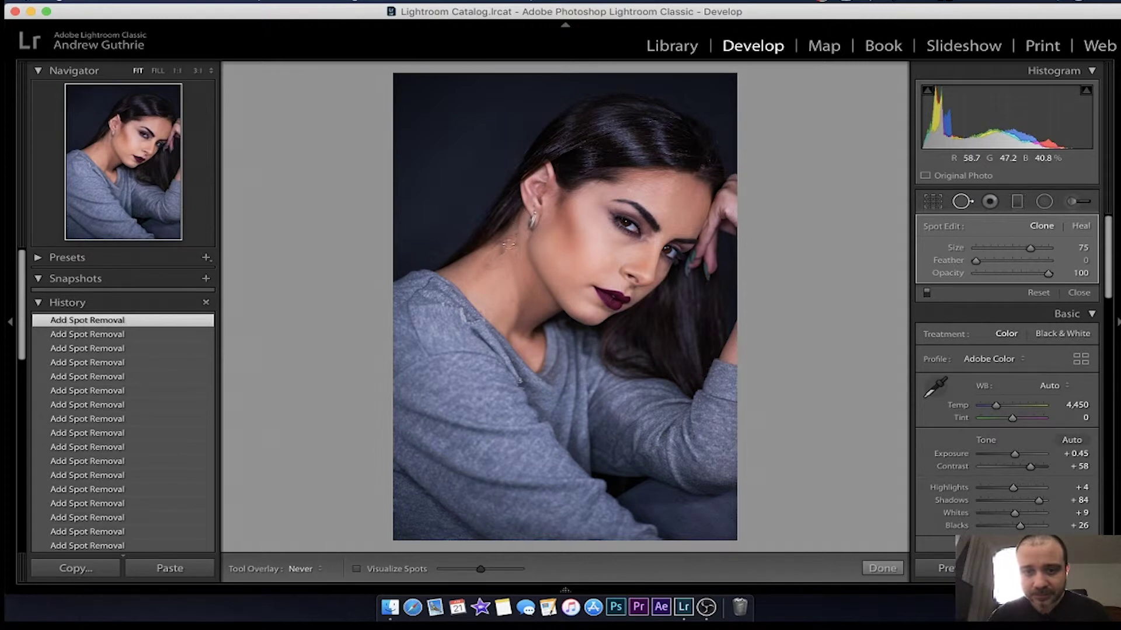
Step: Step back through older spot-removal history states to compare earlier retouching
click(69, 362)
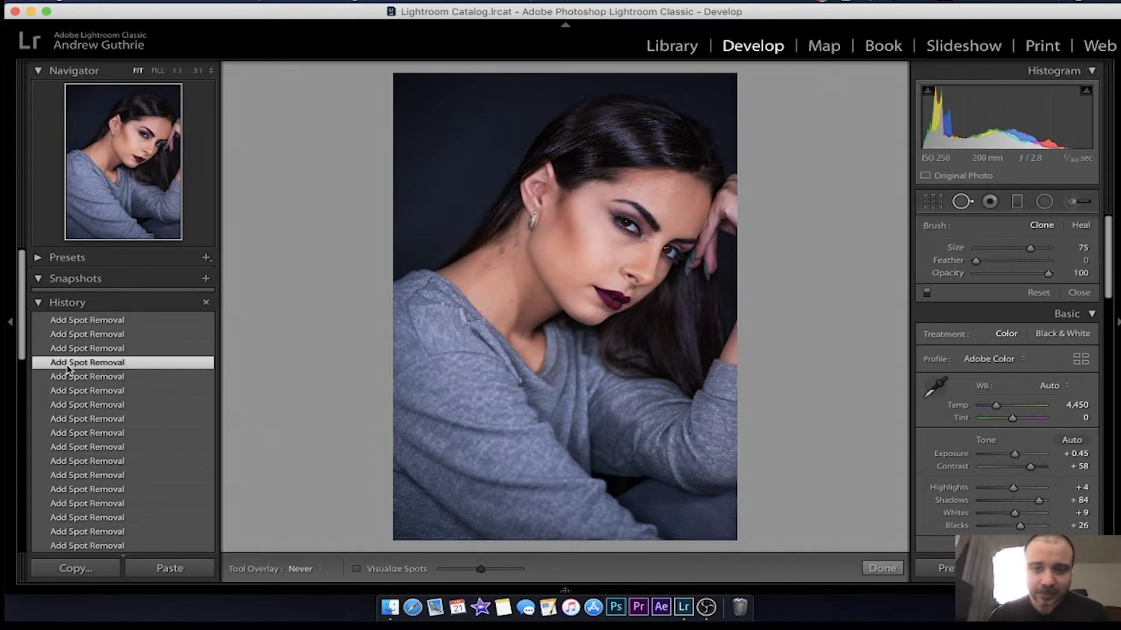
click(69, 377)
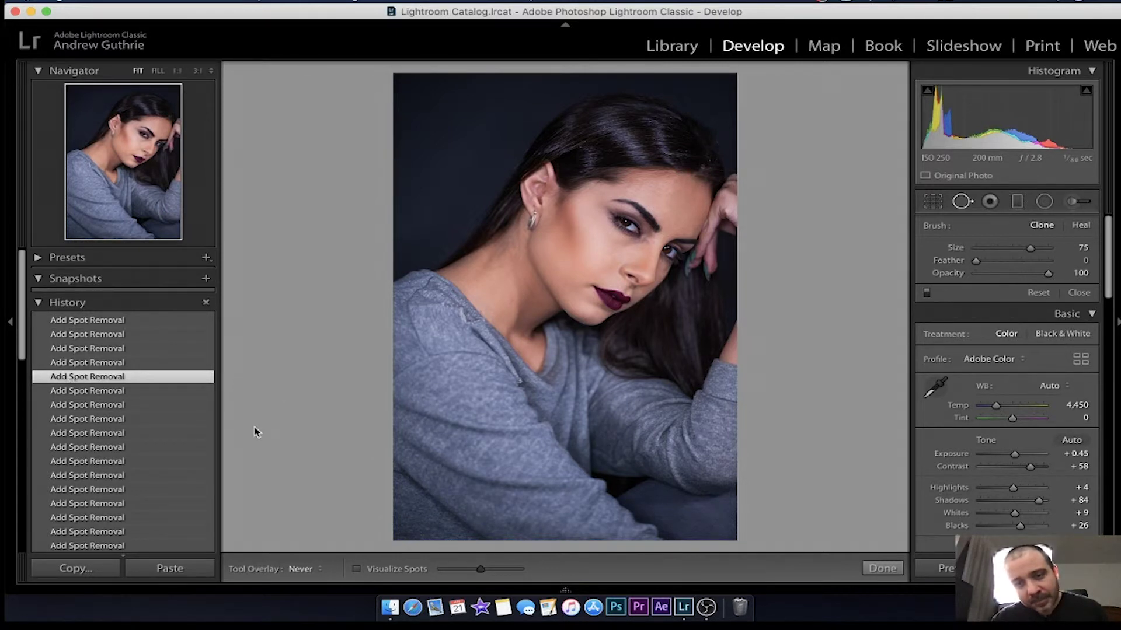
click(95, 419)
click(88, 435)
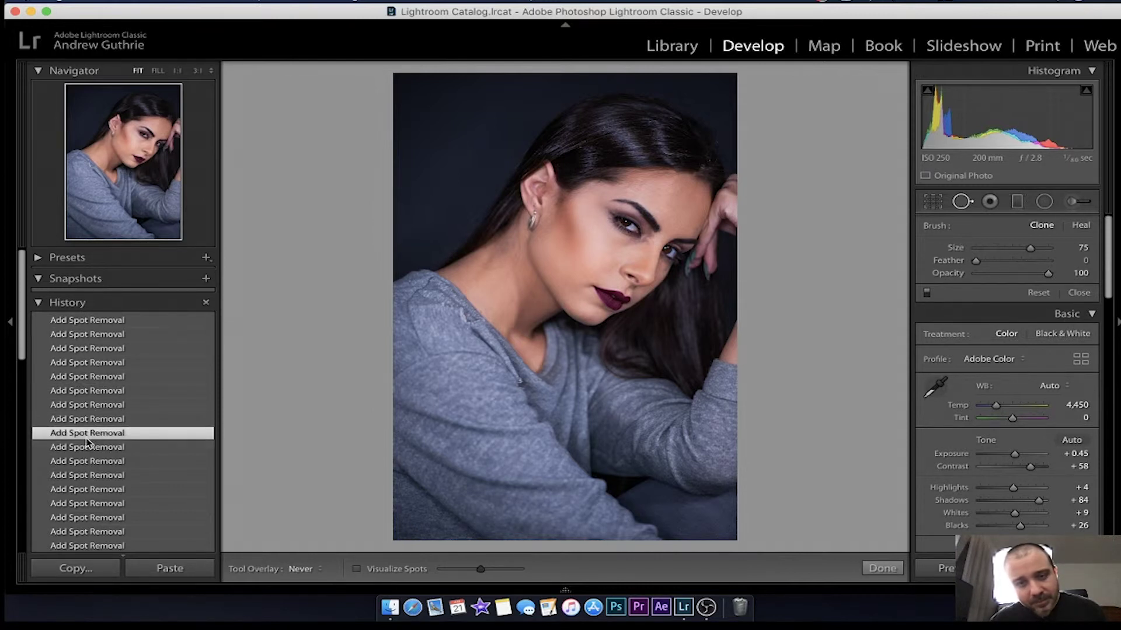
click(82, 449)
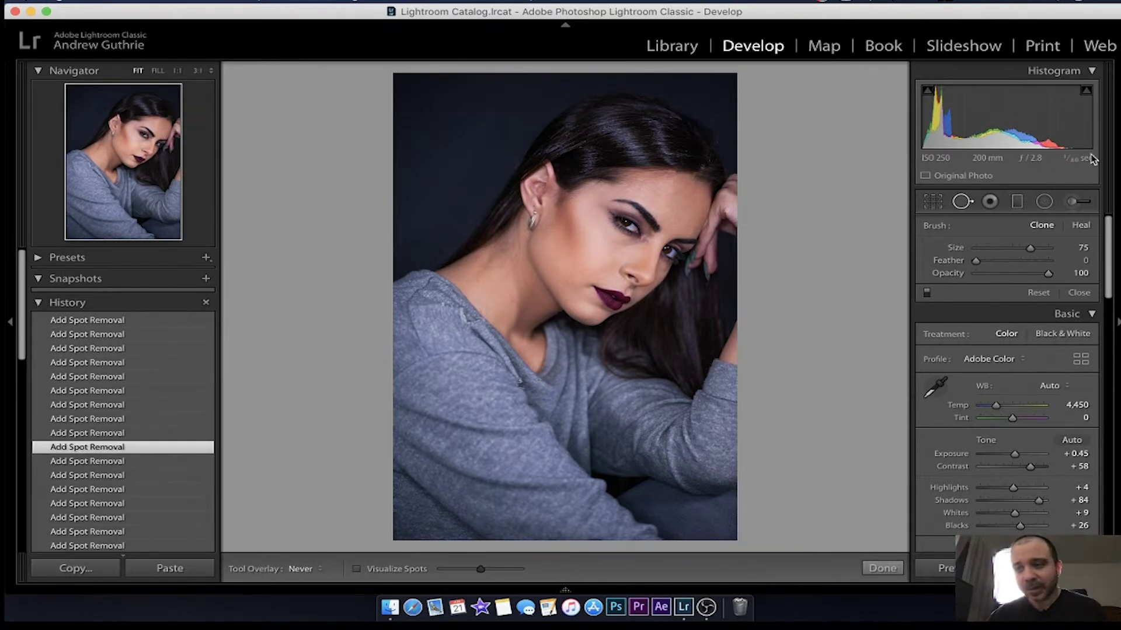
click(1069, 204)
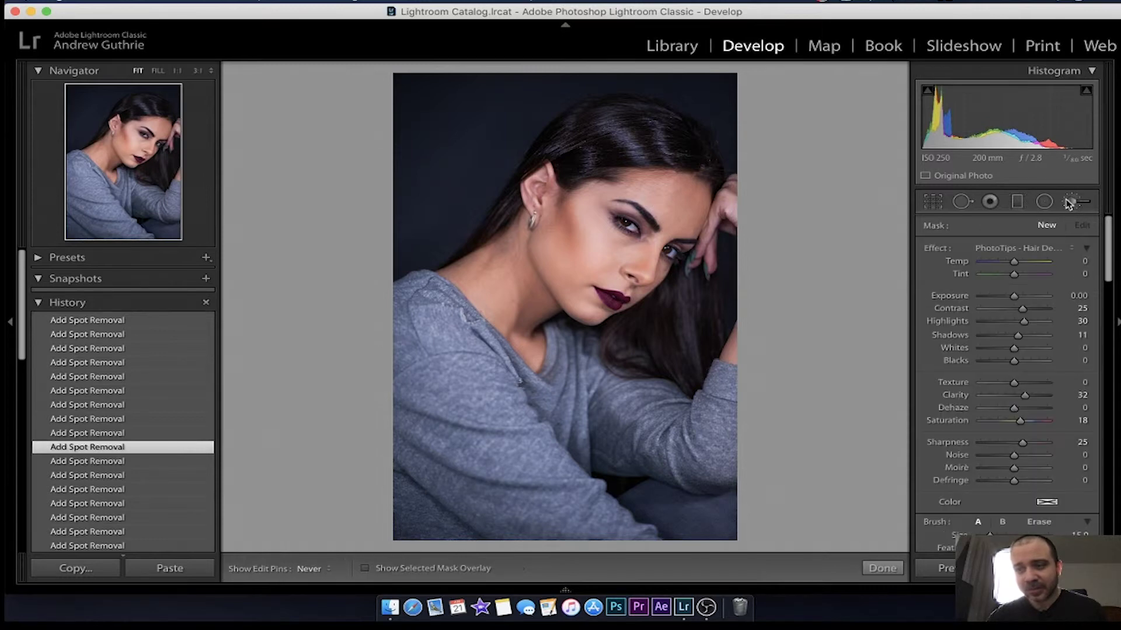
Step: Keep the PhotoTips - Hair Define effect at brush size 6 and paint three strokes over her hair
click(1014, 250)
click(1014, 248)
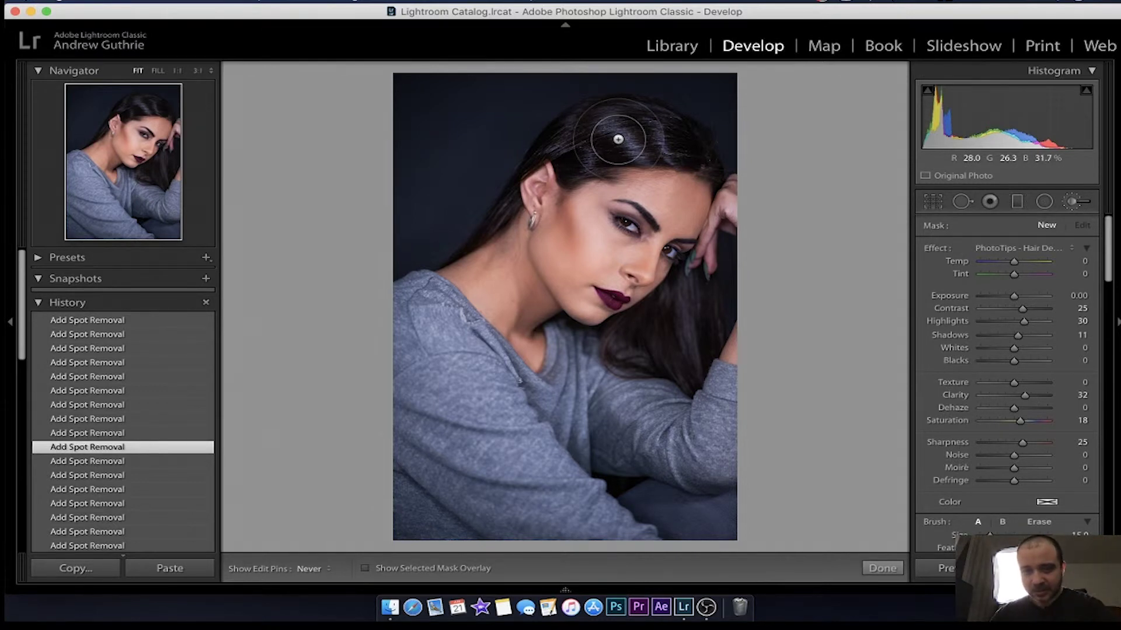
scroll(618, 139, down, 9)
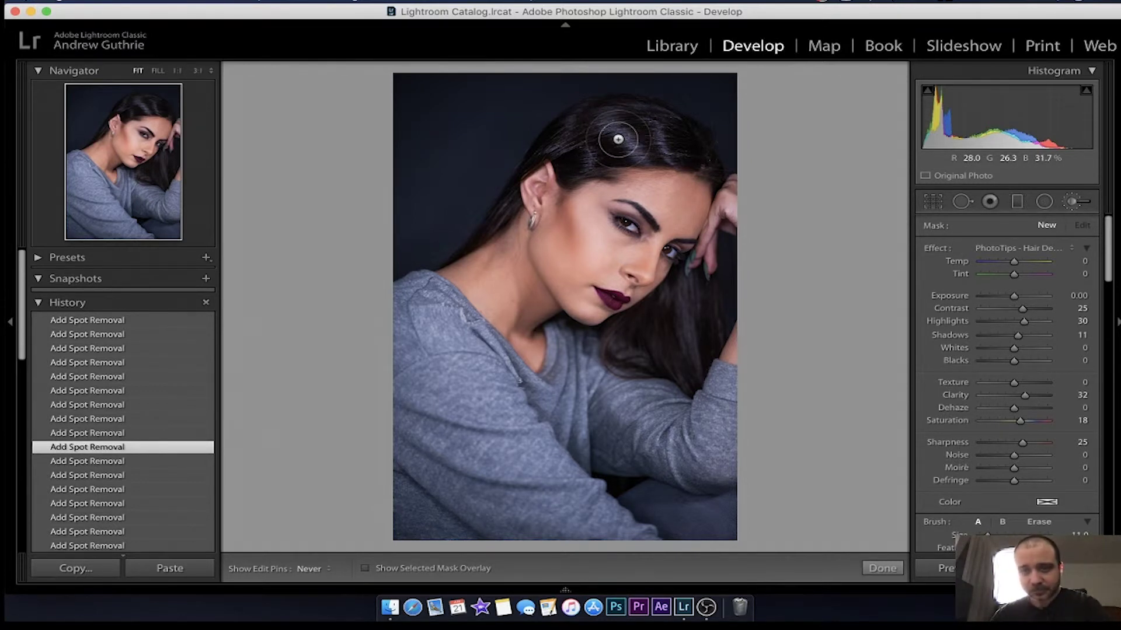
mouse_move(618, 139)
mouse_down()
mouse_move(589, 127)
mouse_move(644, 116)
mouse_move(590, 122)
mouse_move(568, 132)
mouse_move(642, 123)
mouse_move(554, 143)
mouse_move(665, 140)
mouse_up()
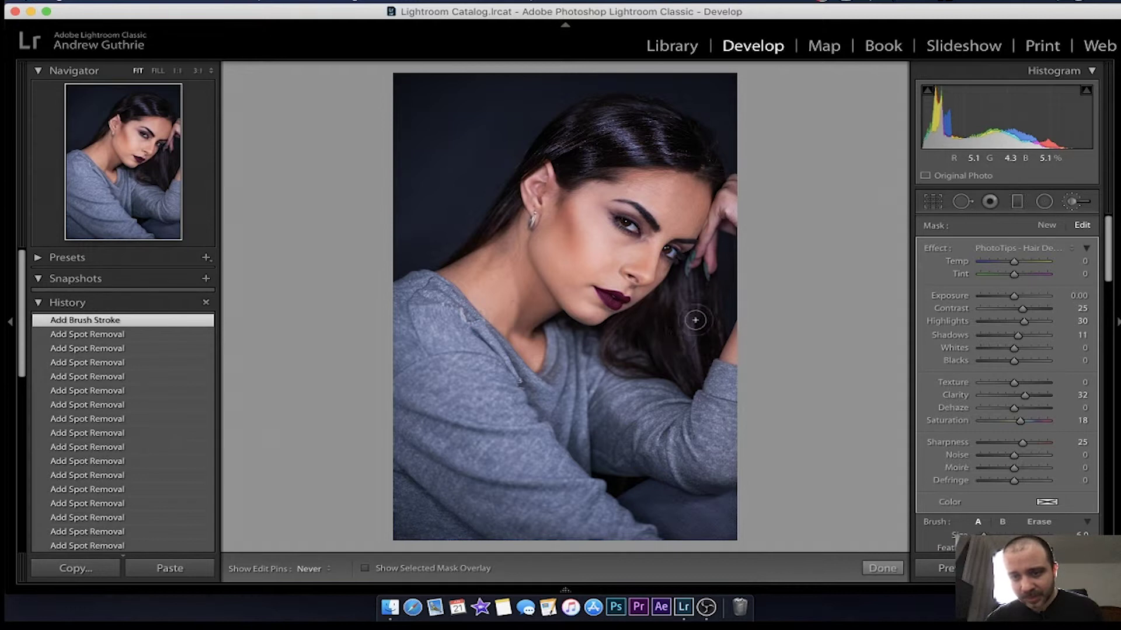
drag(692, 323, 671, 338)
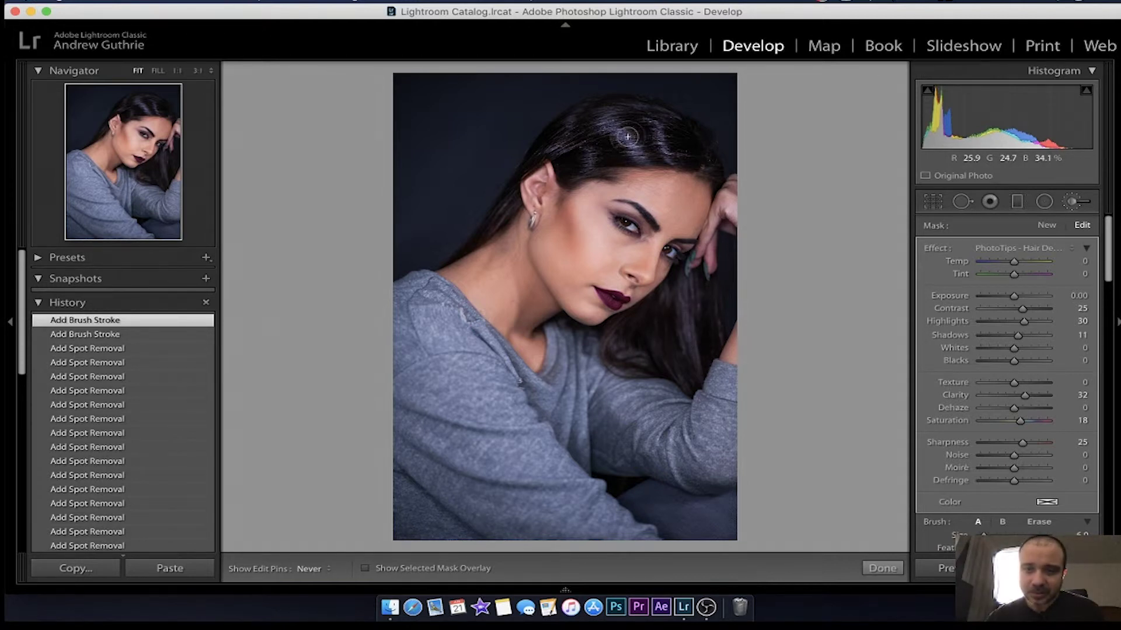
mouse_move(610, 119)
mouse_down()
mouse_move(588, 118)
mouse_move(681, 138)
mouse_move(660, 155)
mouse_up()
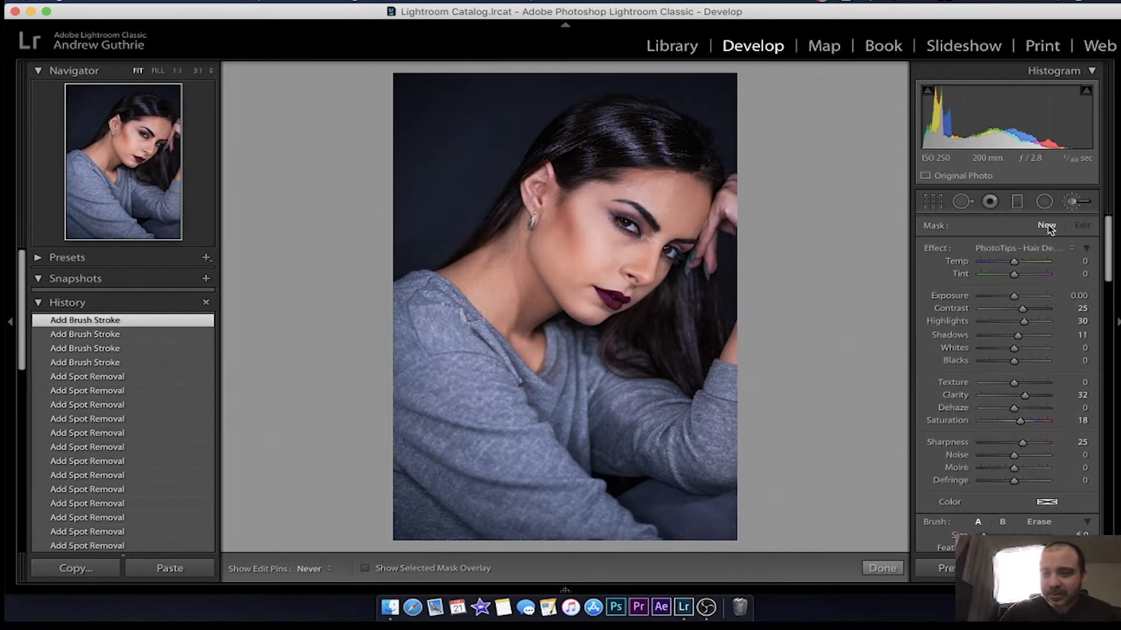
Step: Brighten both irises with PhotoTips - Eye Brighten at 1:1 zoom and brush size 3
click(1023, 251)
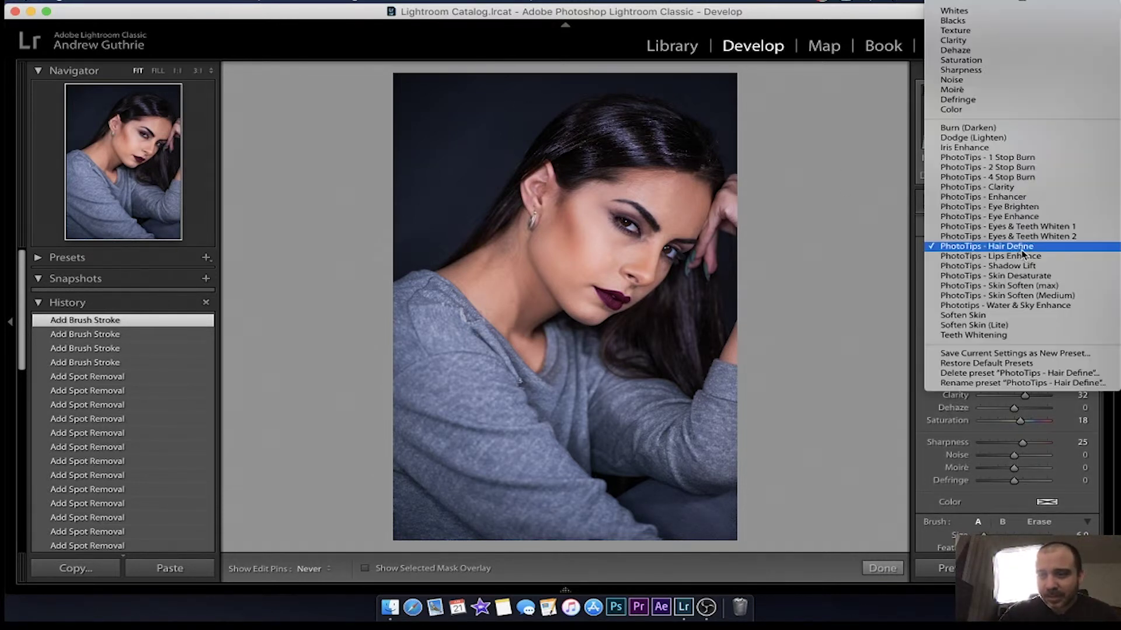
click(1003, 208)
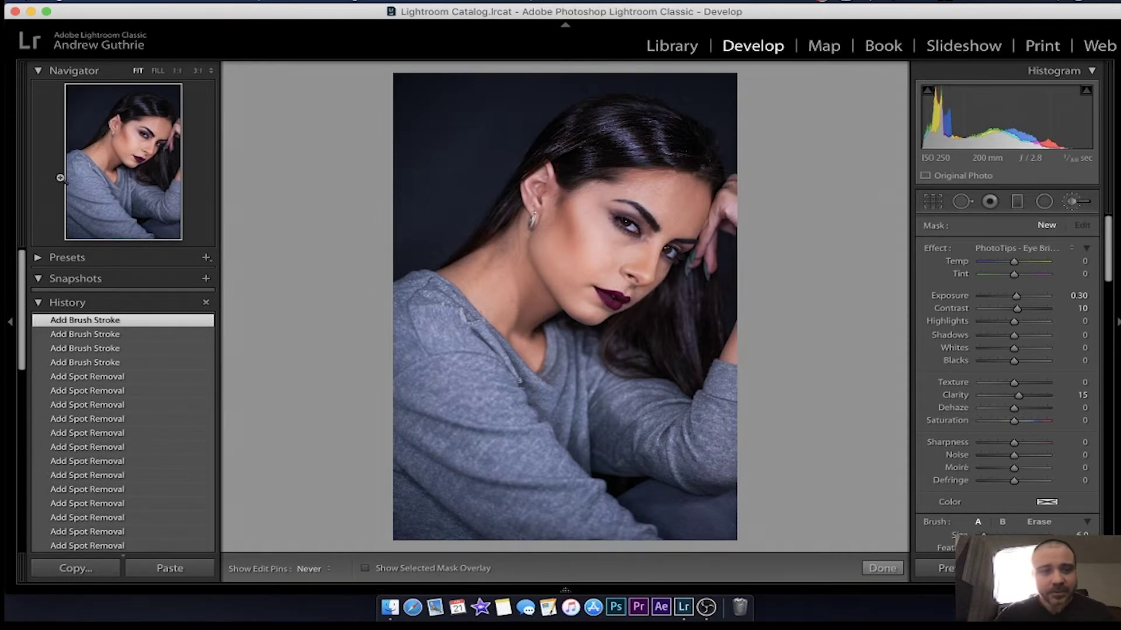
click(142, 133)
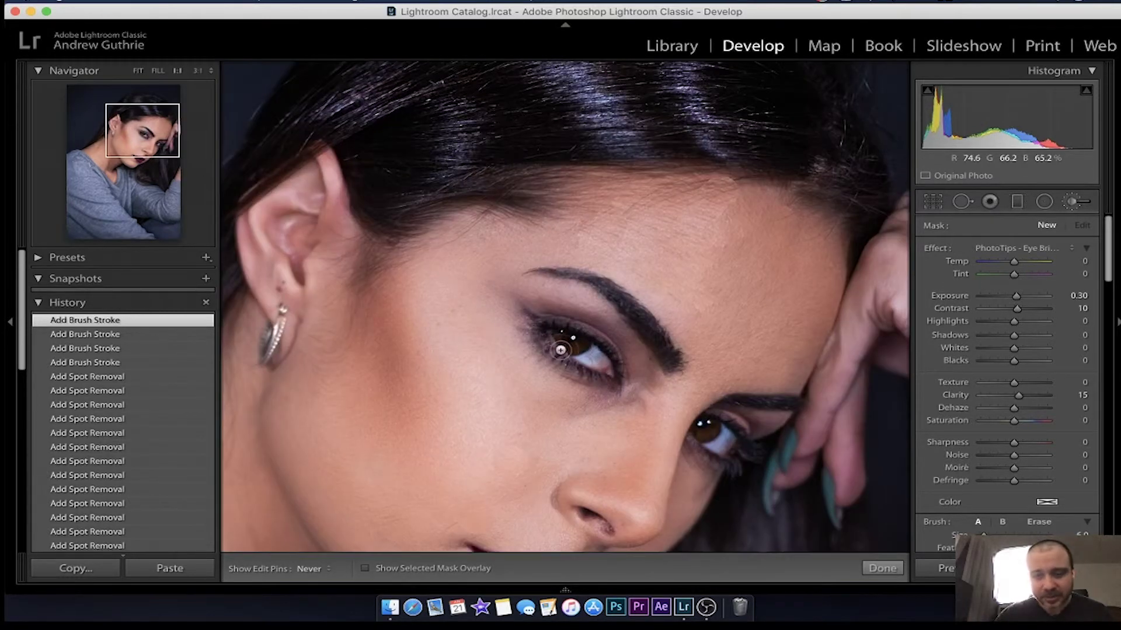
key(bracketleft)
key(bracketleft)
key(bracketleft)
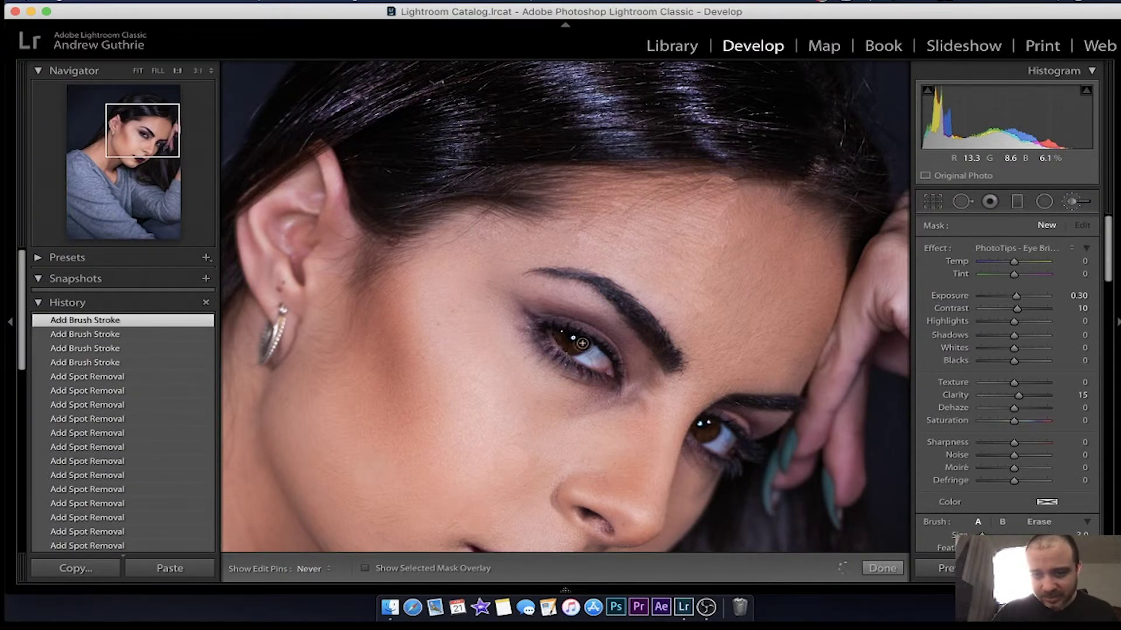
click(575, 341)
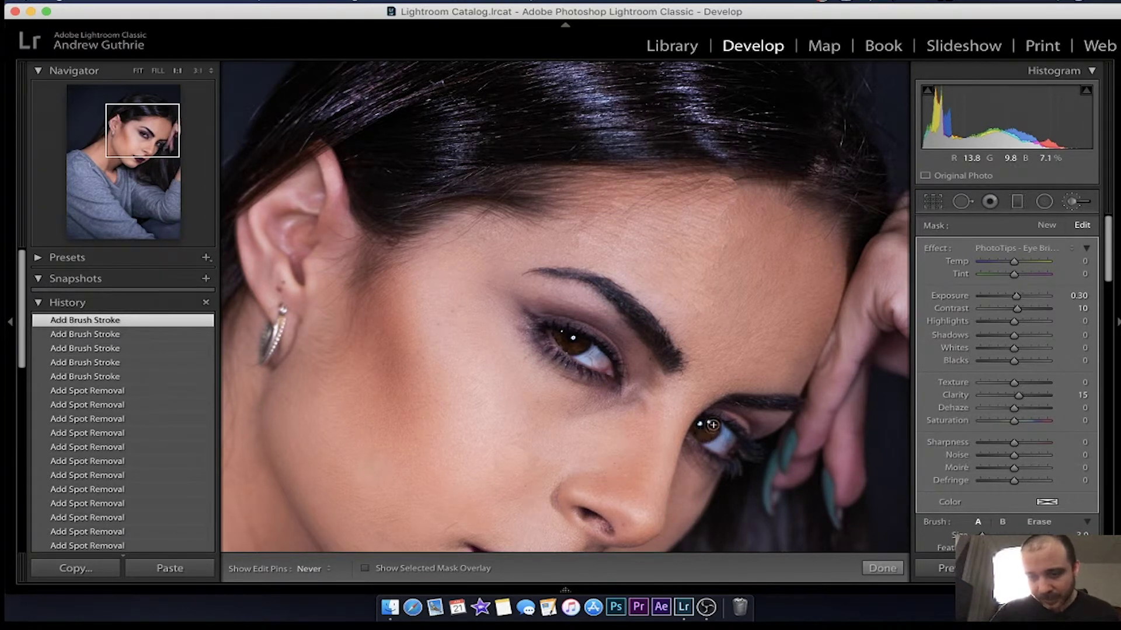
click(705, 427)
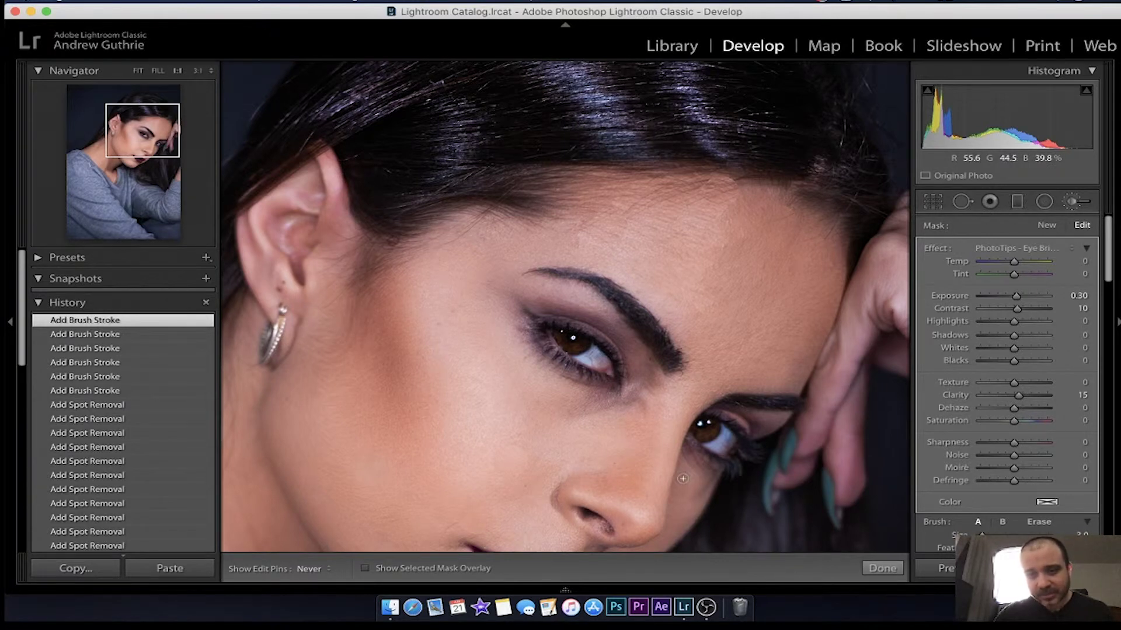
Step: Paint a new PhotoTips - Hair Define mask over the eyebrow, then fit the photo in view
click(1053, 228)
click(1042, 248)
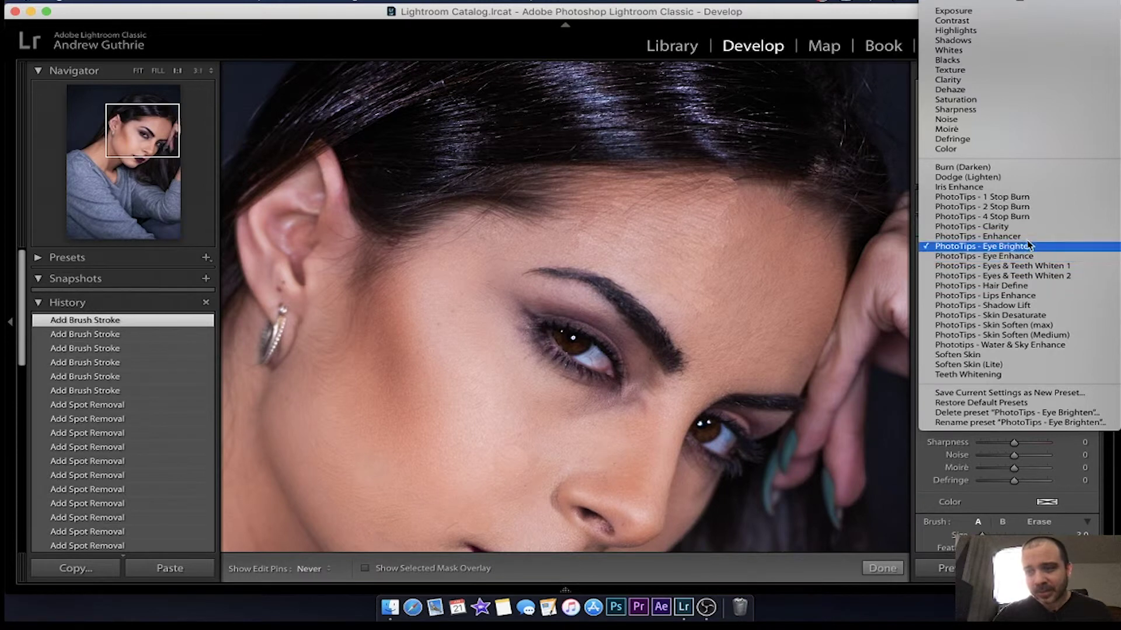
click(1031, 285)
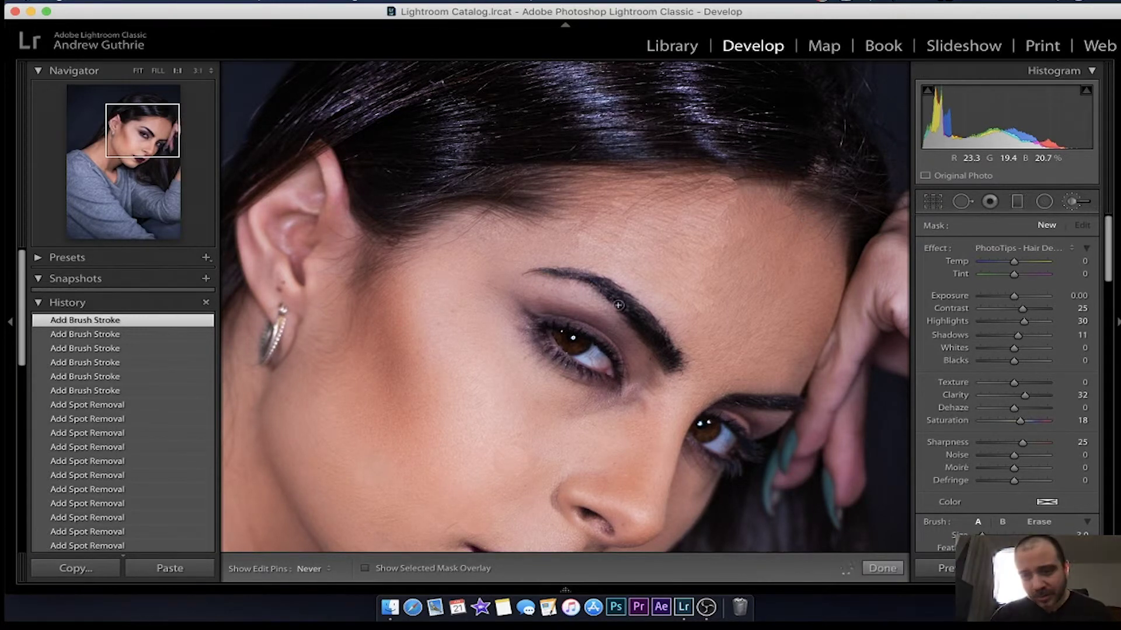
drag(650, 341, 660, 345)
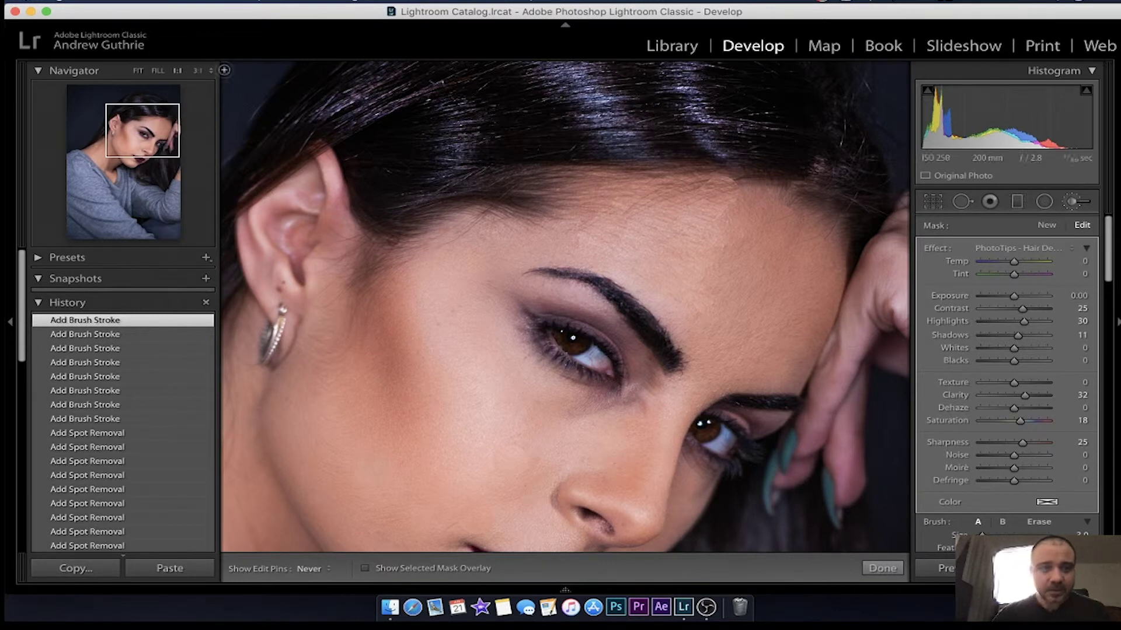
click(138, 73)
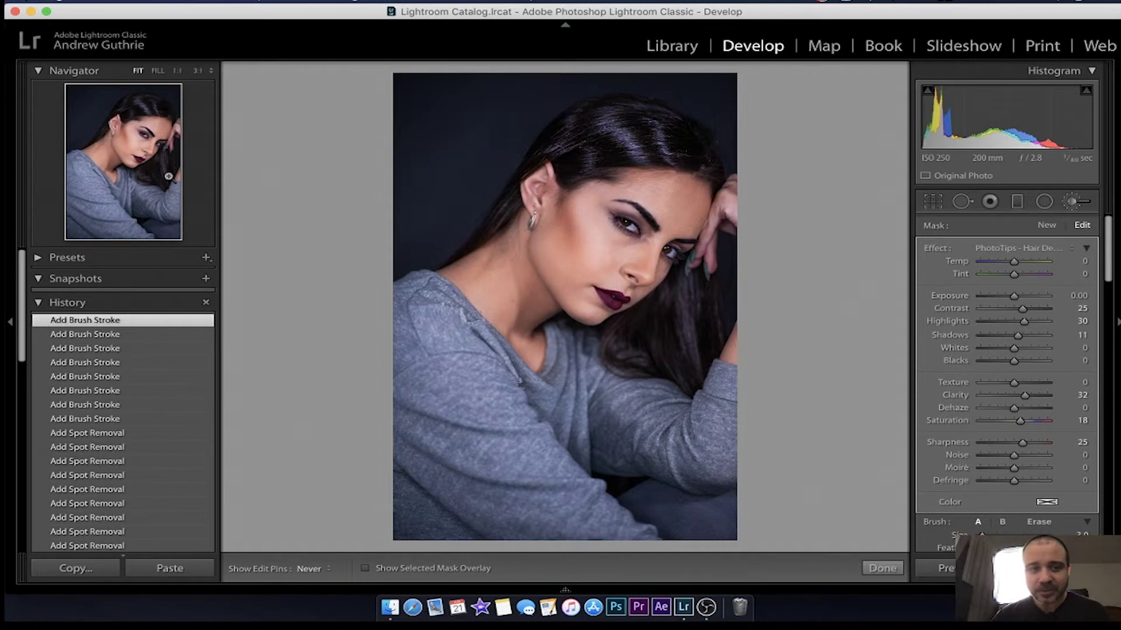
Step: At 3:1 zoom, paint a new PhotoTips - Lips Enhance mask over the lower and upper lips
click(130, 158)
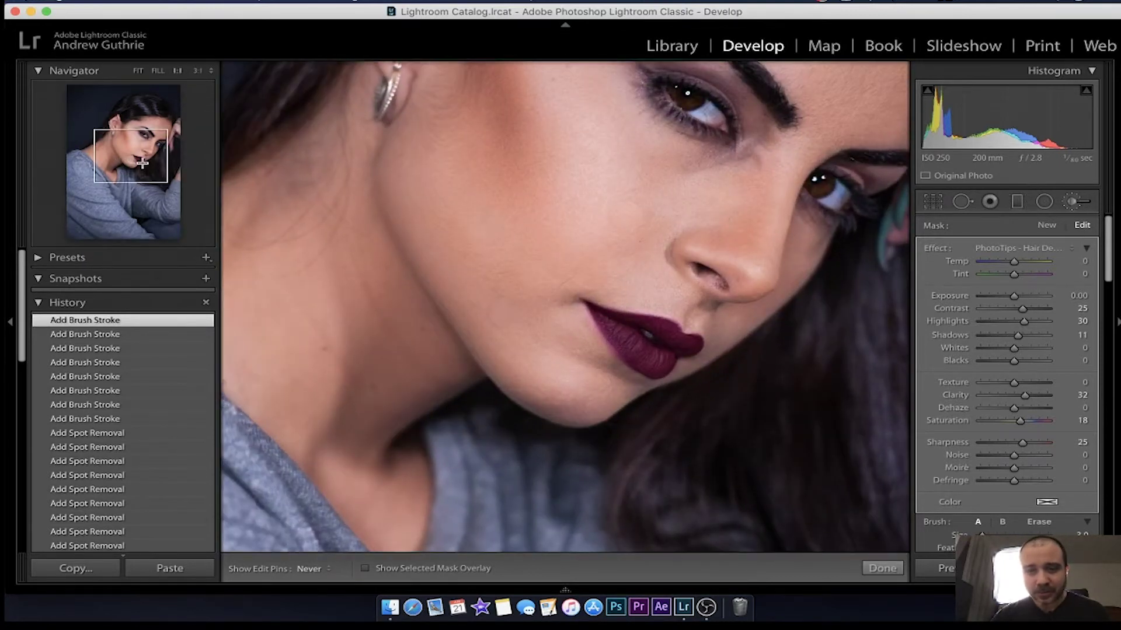
click(198, 71)
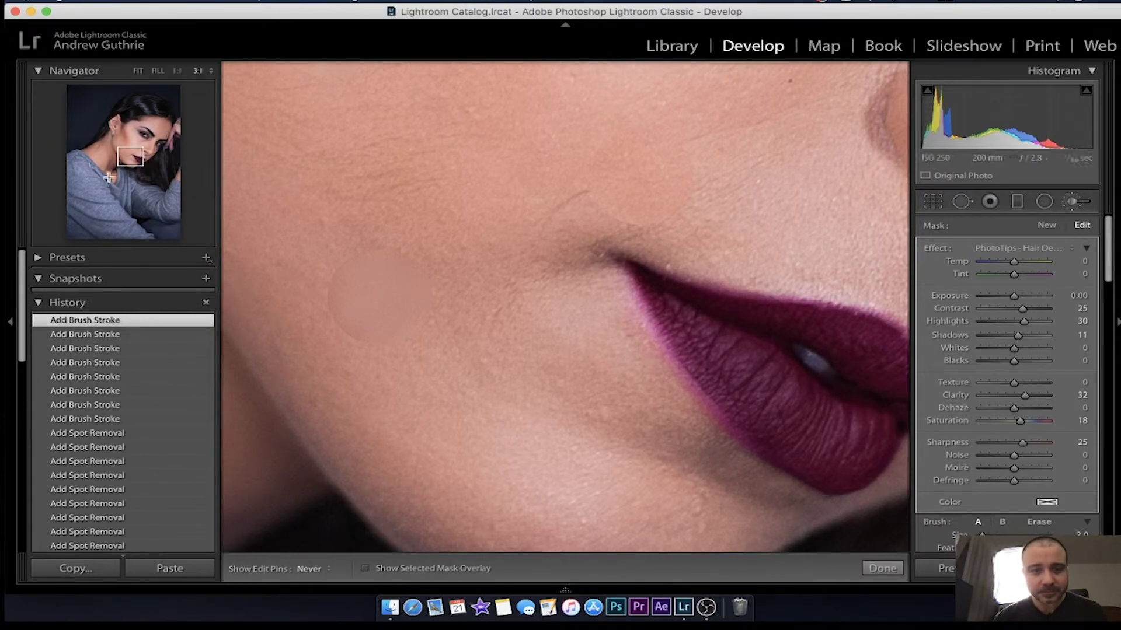
drag(128, 161, 134, 156)
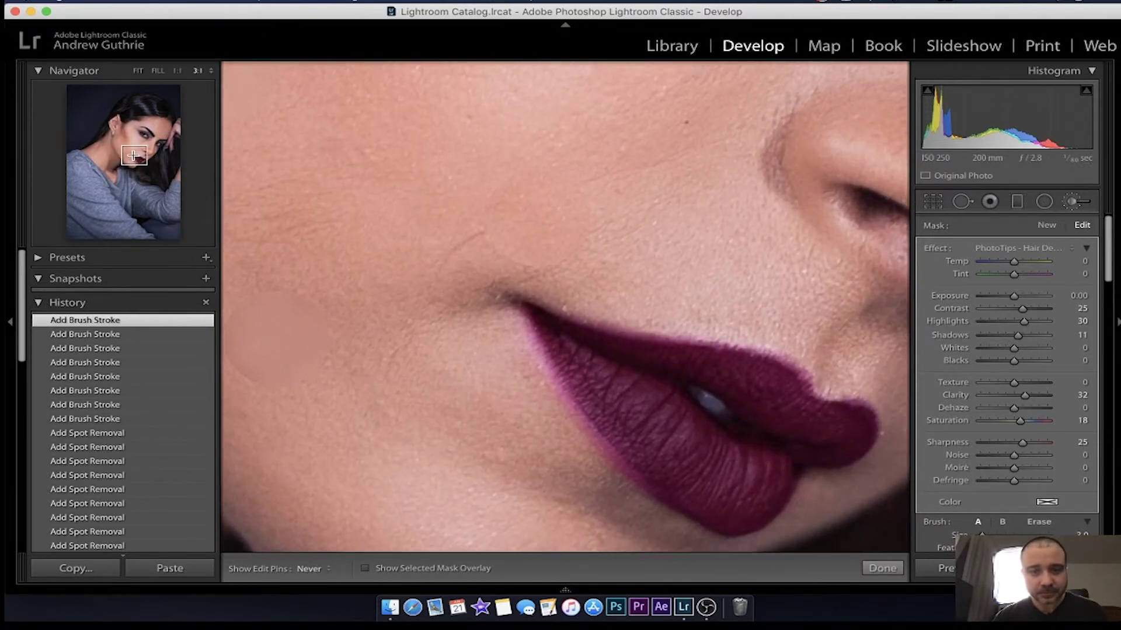
drag(133, 156, 135, 157)
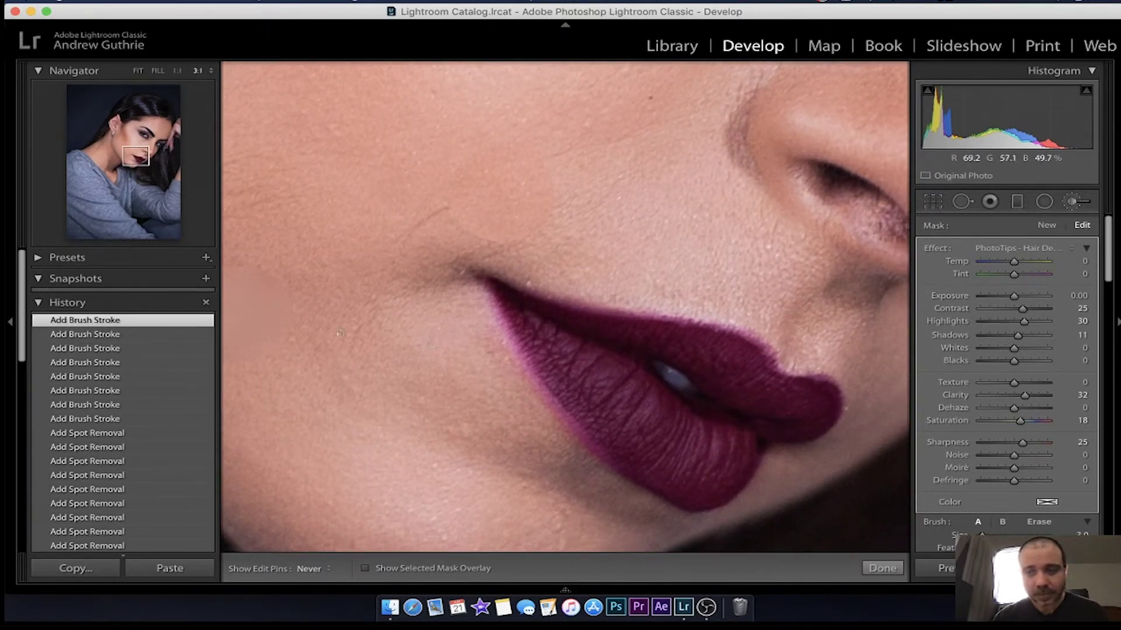
click(1055, 228)
click(1055, 250)
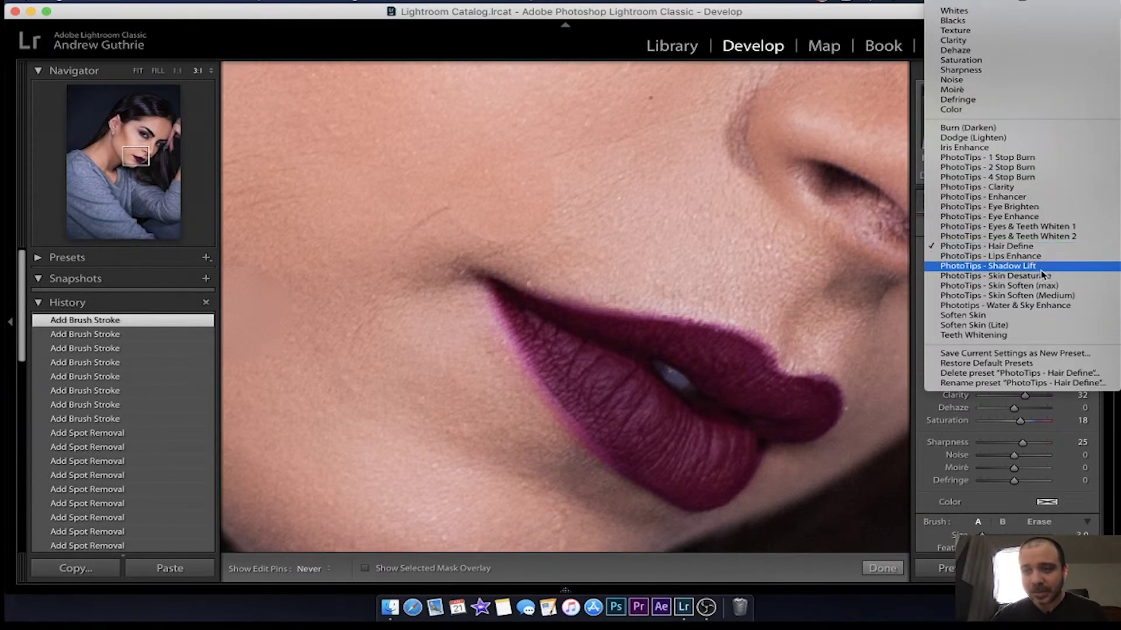
click(1041, 256)
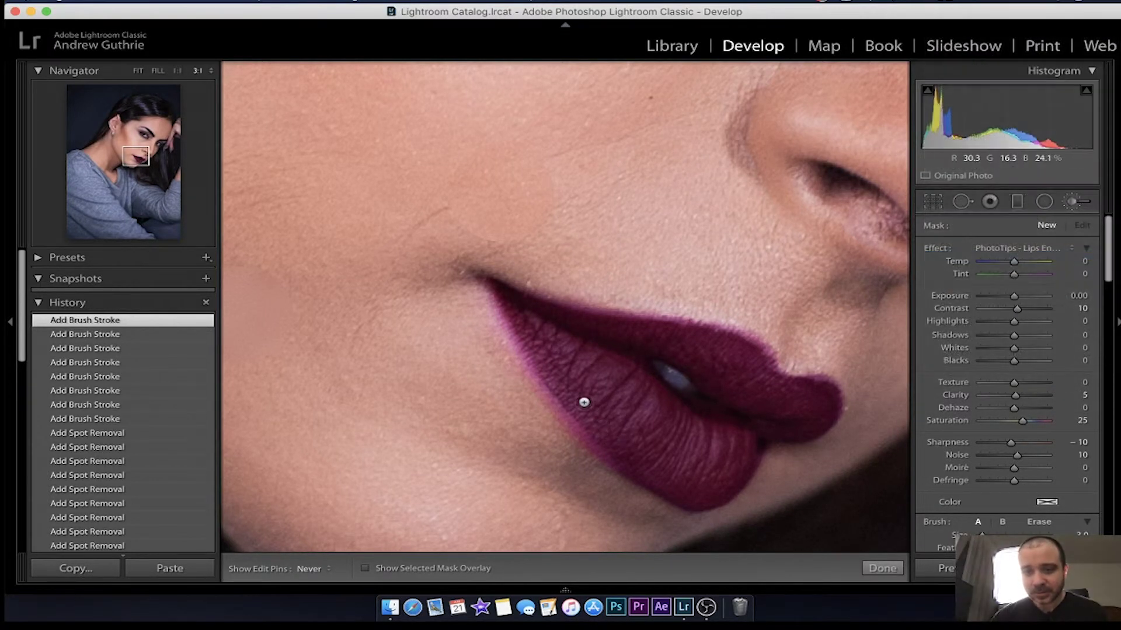
key(bracketright)
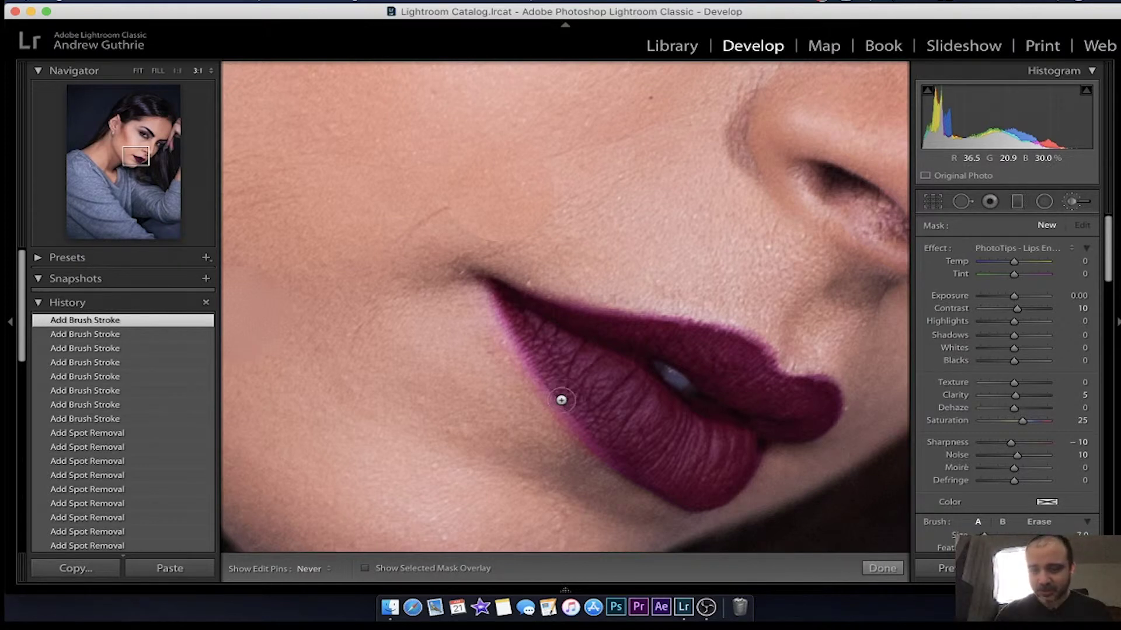
mouse_move(559, 398)
mouse_down()
mouse_move(561, 368)
mouse_move(656, 440)
mouse_move(594, 399)
mouse_move(640, 430)
mouse_move(733, 457)
mouse_move(623, 424)
mouse_move(581, 383)
mouse_move(617, 408)
mouse_up()
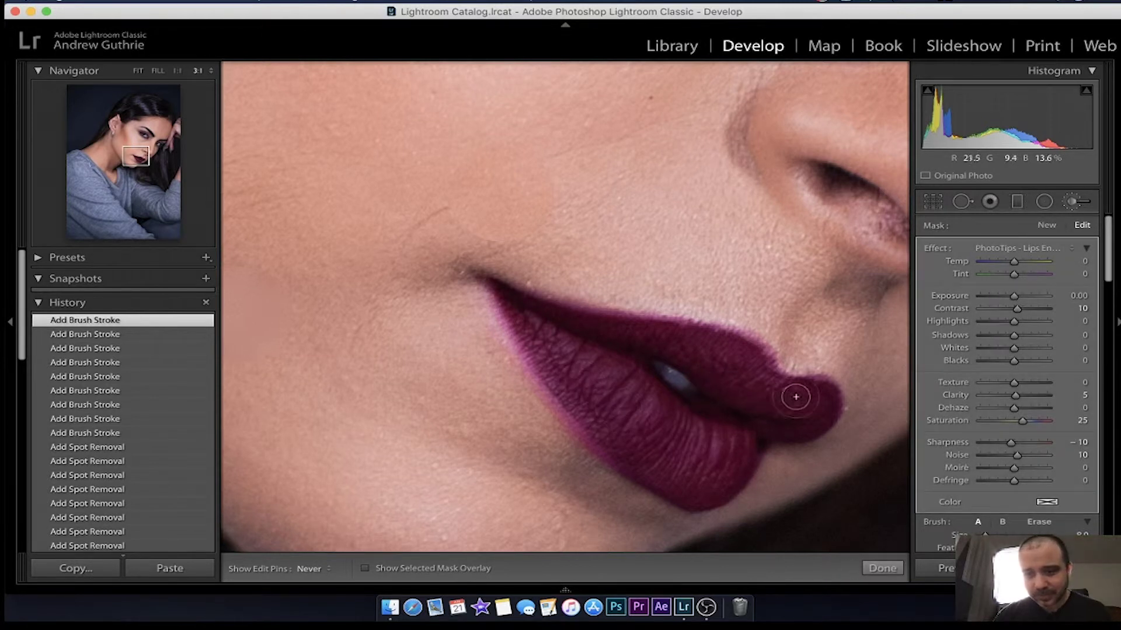
mouse_move(756, 378)
mouse_down()
mouse_move(707, 353)
mouse_move(521, 304)
mouse_move(561, 376)
mouse_move(699, 463)
mouse_move(760, 452)
mouse_move(784, 414)
mouse_move(746, 380)
mouse_move(641, 328)
mouse_move(545, 308)
mouse_move(528, 323)
mouse_move(533, 366)
mouse_move(641, 479)
mouse_move(739, 469)
mouse_move(638, 448)
mouse_move(590, 415)
mouse_move(546, 335)
mouse_move(598, 322)
mouse_move(655, 327)
mouse_move(798, 393)
mouse_move(808, 406)
mouse_move(784, 429)
mouse_move(778, 400)
mouse_move(675, 335)
mouse_move(583, 318)
mouse_move(550, 334)
mouse_move(562, 365)
mouse_move(625, 397)
mouse_move(641, 436)
mouse_move(740, 458)
mouse_up()
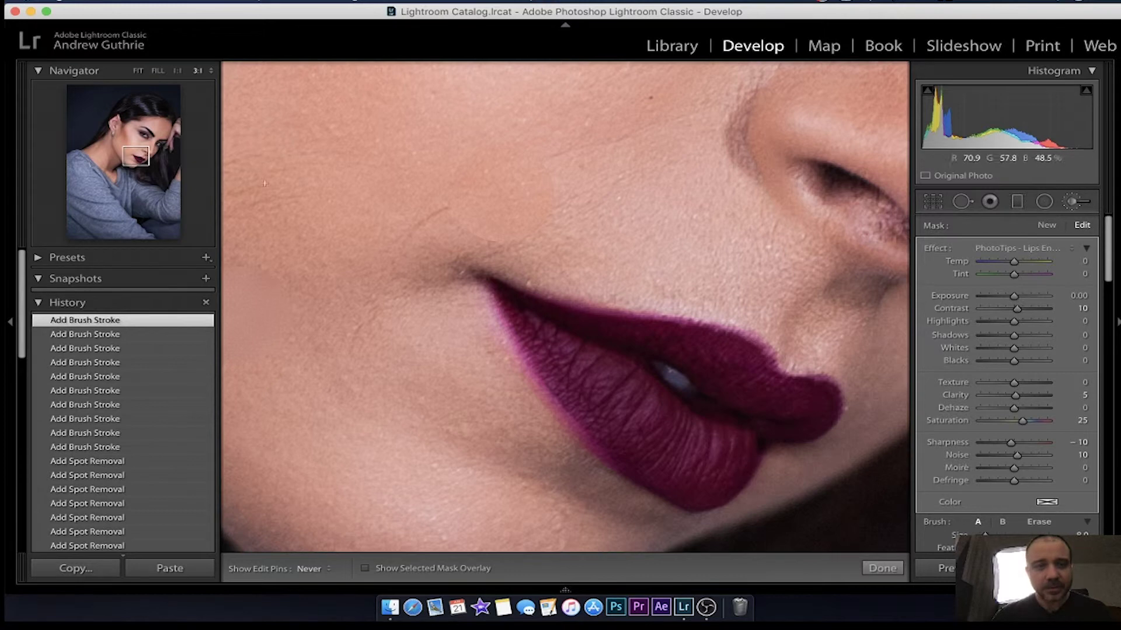
click(138, 71)
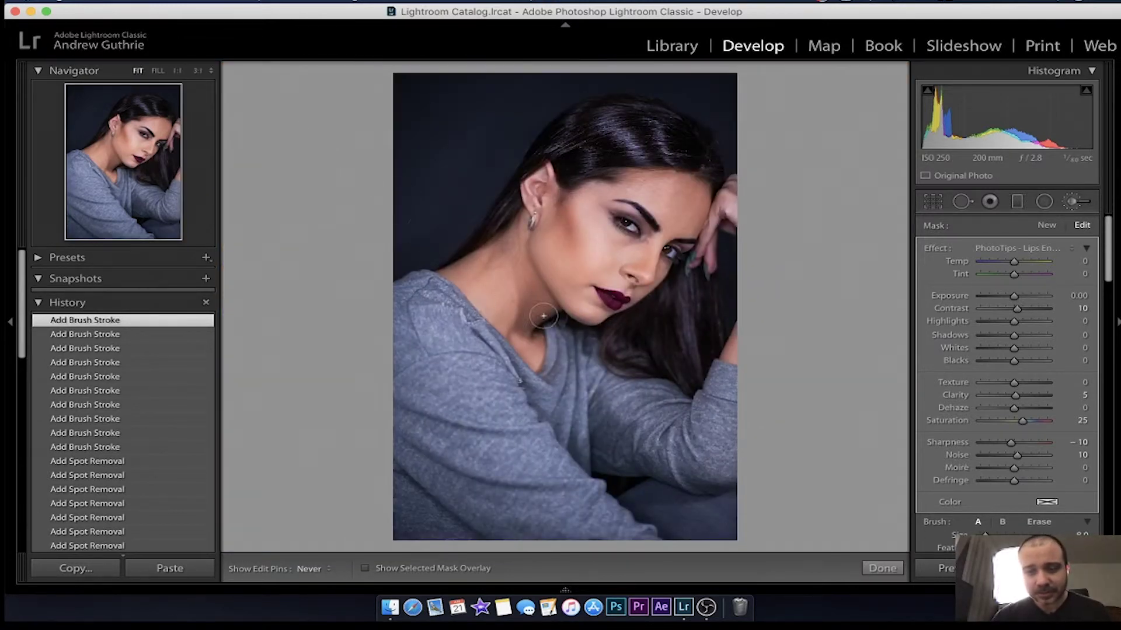
click(94, 338)
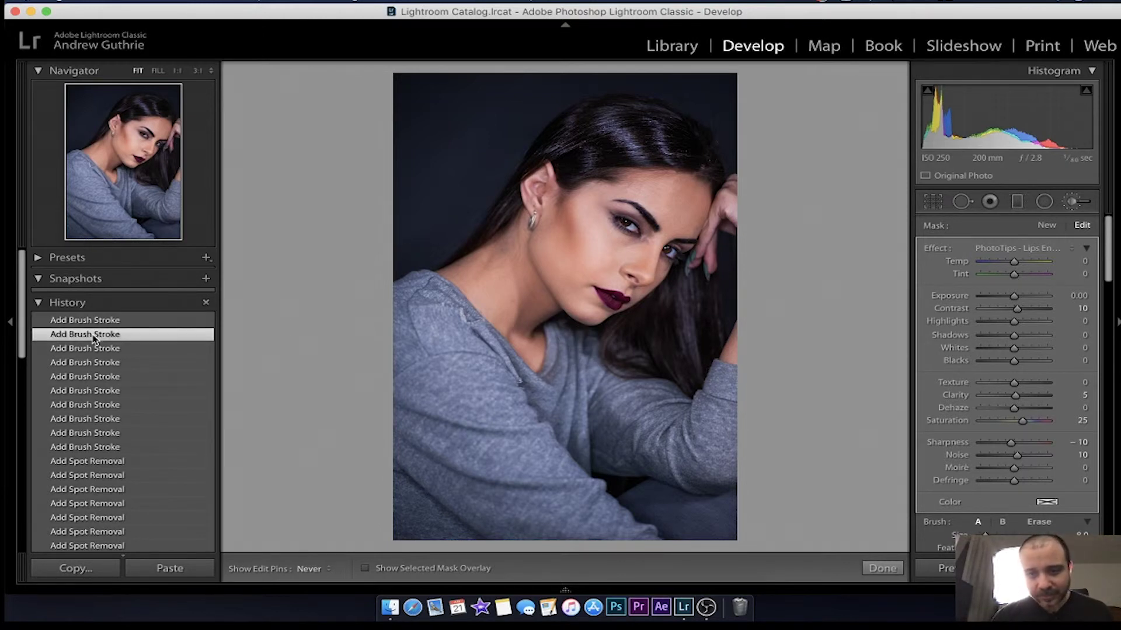
click(105, 320)
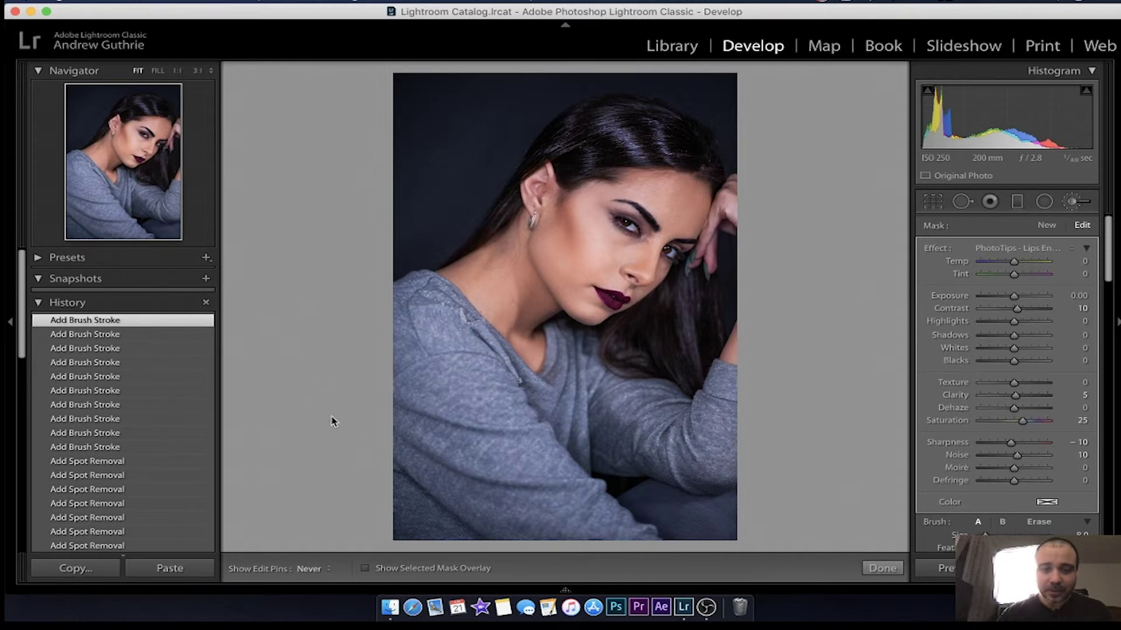
scroll(148, 480, down, 15)
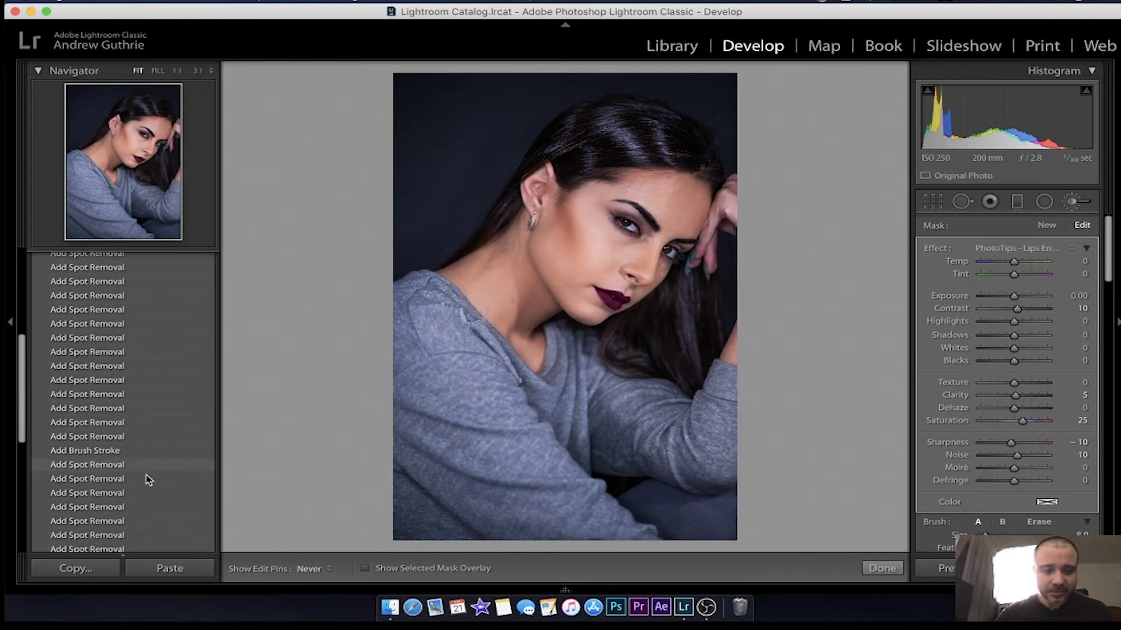
scroll(147, 479, down, 3)
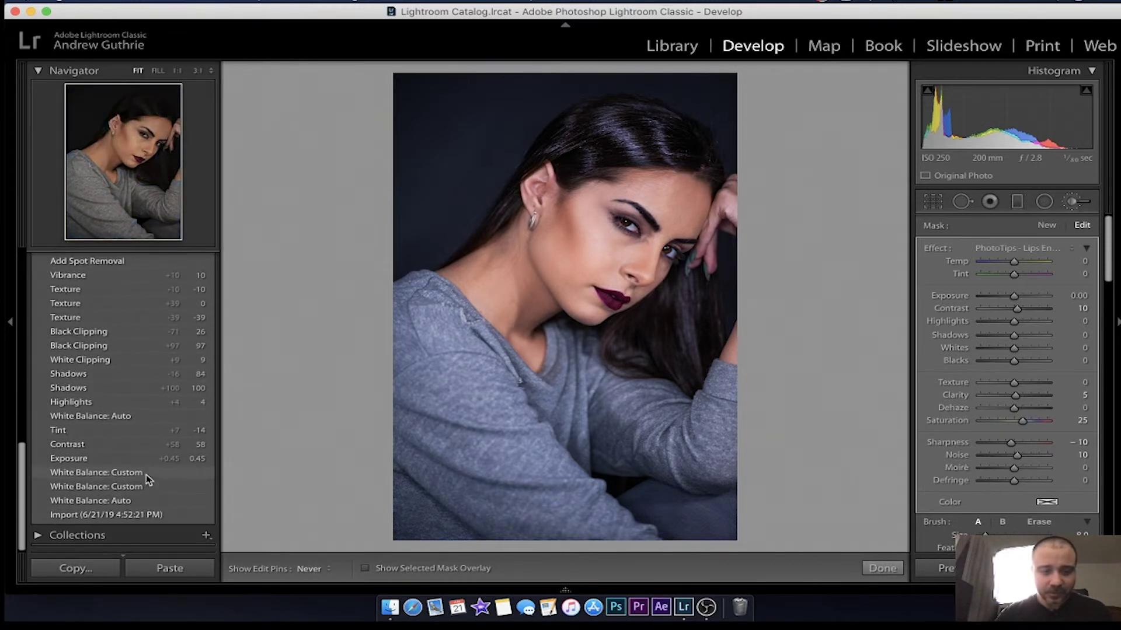
click(135, 516)
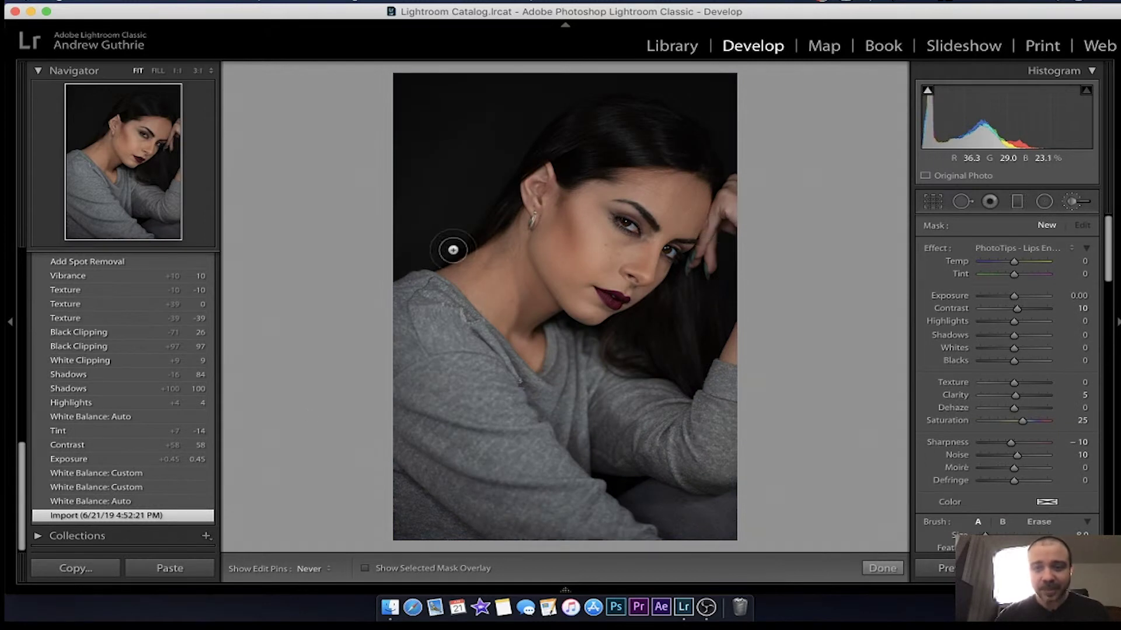
scroll(157, 311, up, 15)
scroll(132, 318, down, 1)
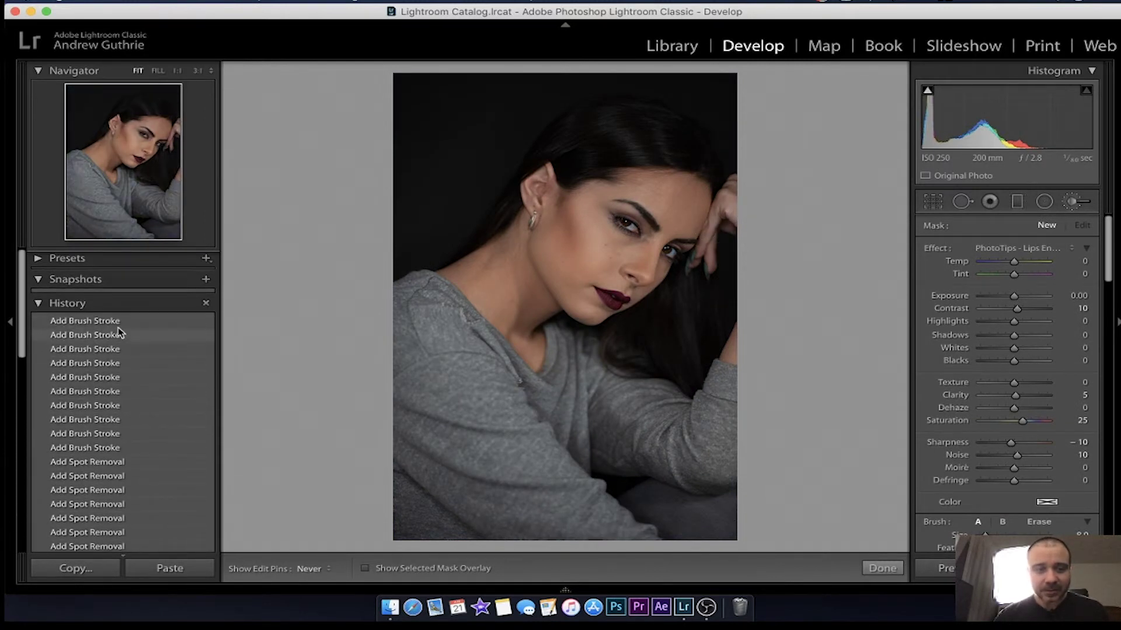
click(126, 317)
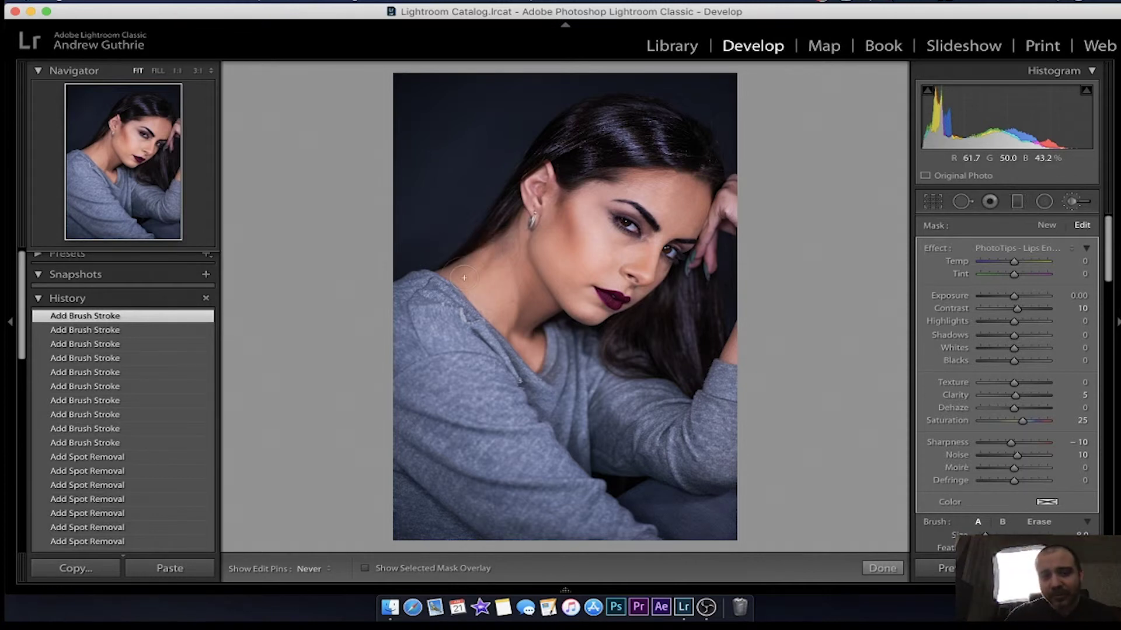
click(962, 202)
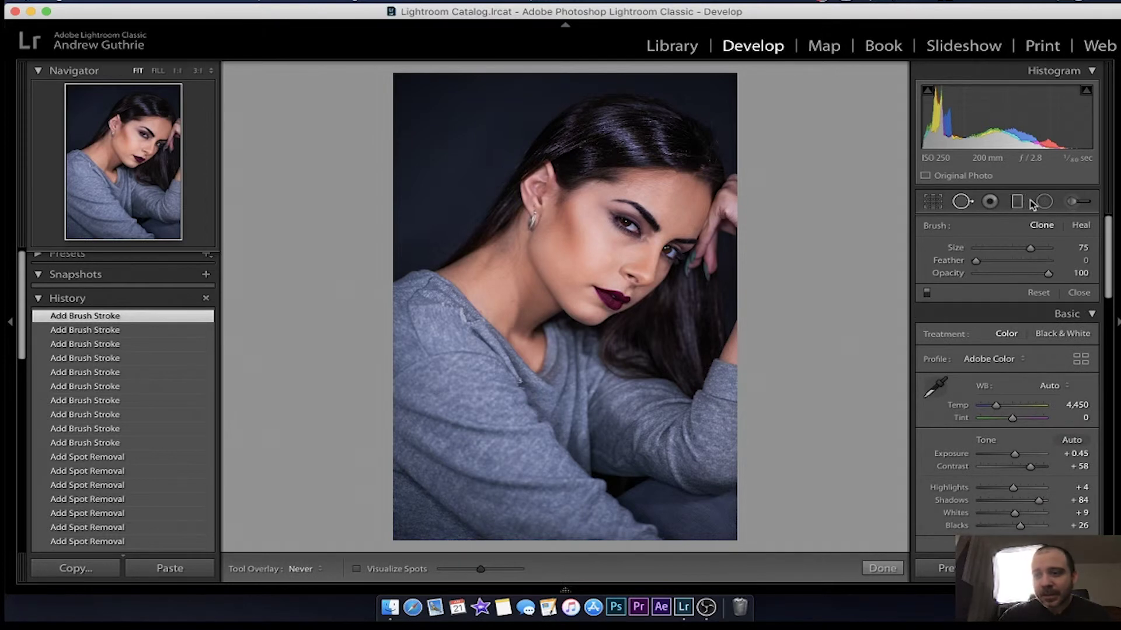
Step: Switch Spot Removal to Heal and brush five heal strokes along her neck at Fill zoom
click(1081, 226)
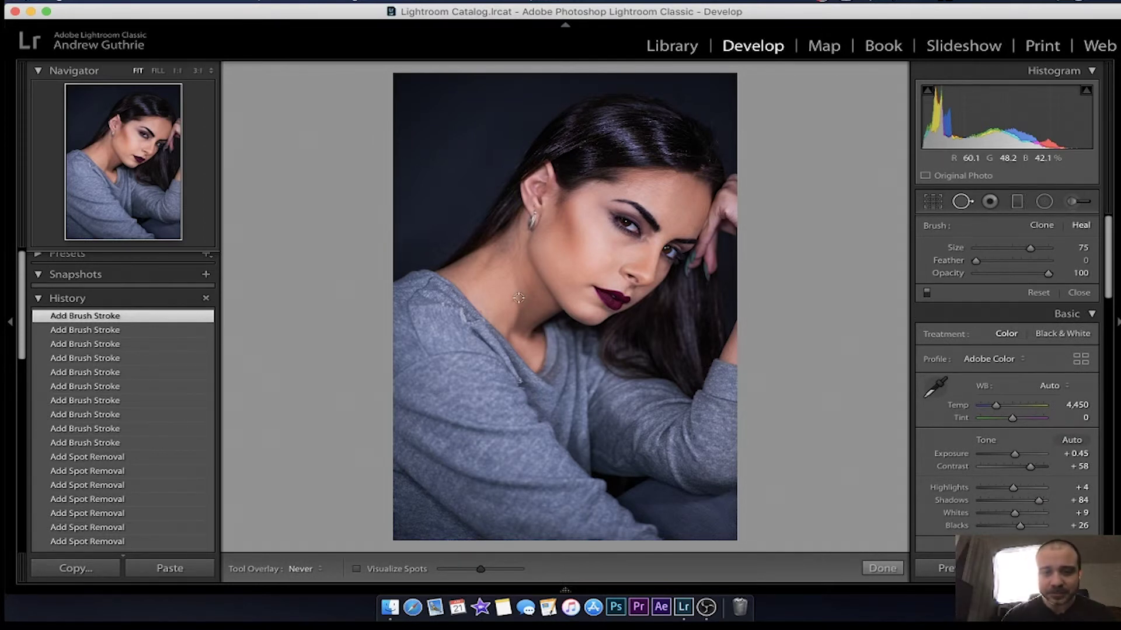
click(158, 70)
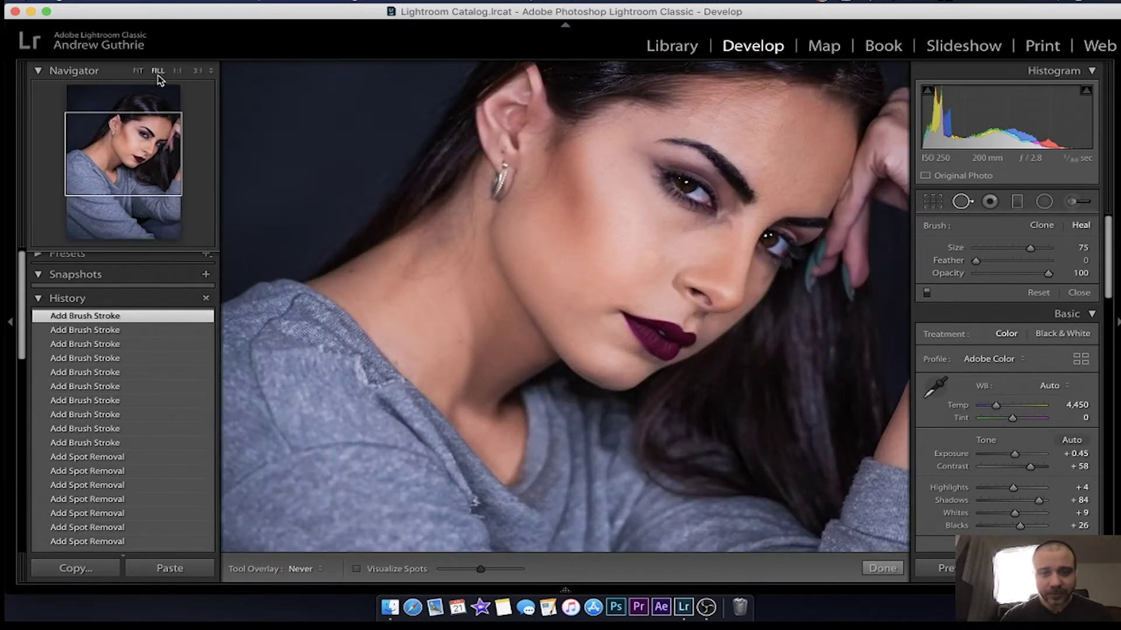
drag(404, 273, 457, 243)
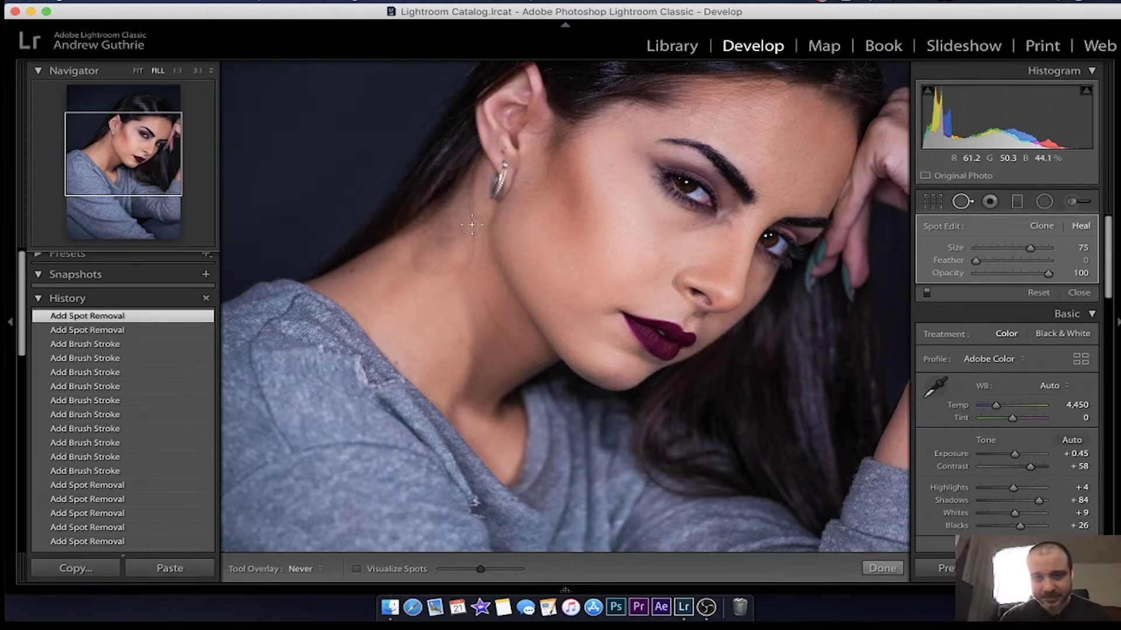
drag(465, 254, 450, 277)
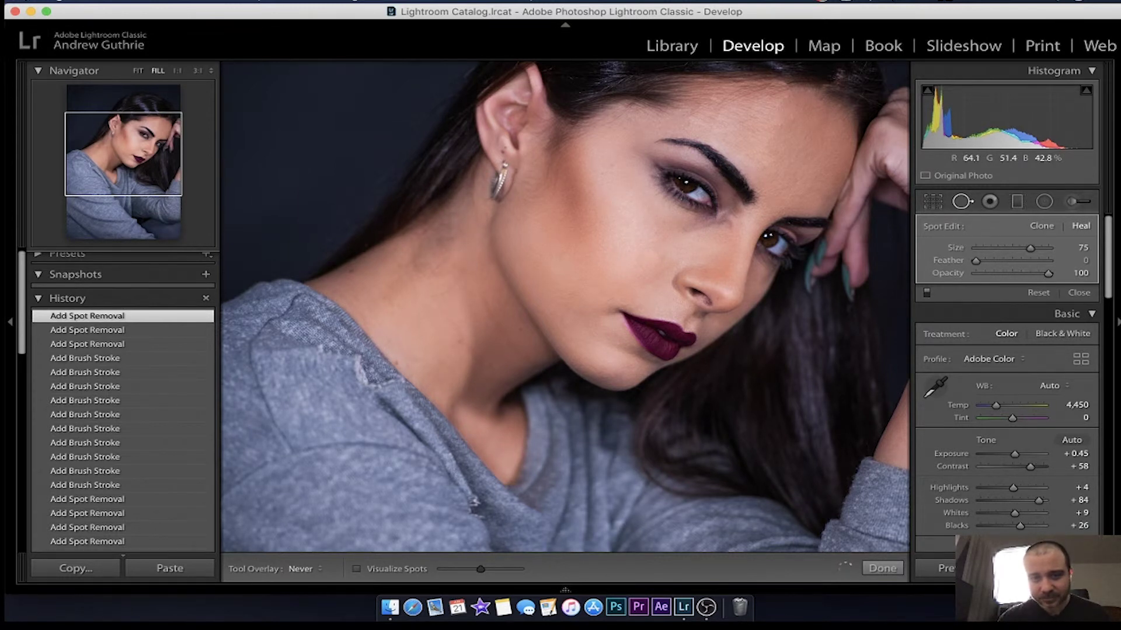
drag(448, 237, 410, 258)
drag(454, 219, 415, 243)
drag(457, 210, 421, 250)
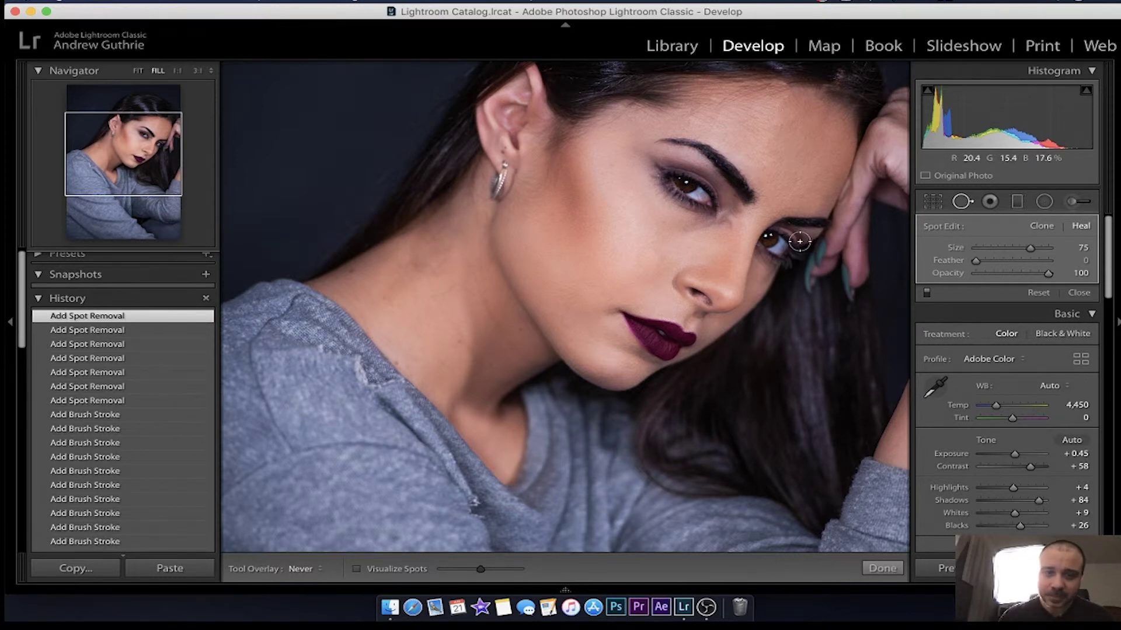
Step: Step through earlier spot-removal history states to compare the neck before and after healing
click(111, 374)
click(102, 402)
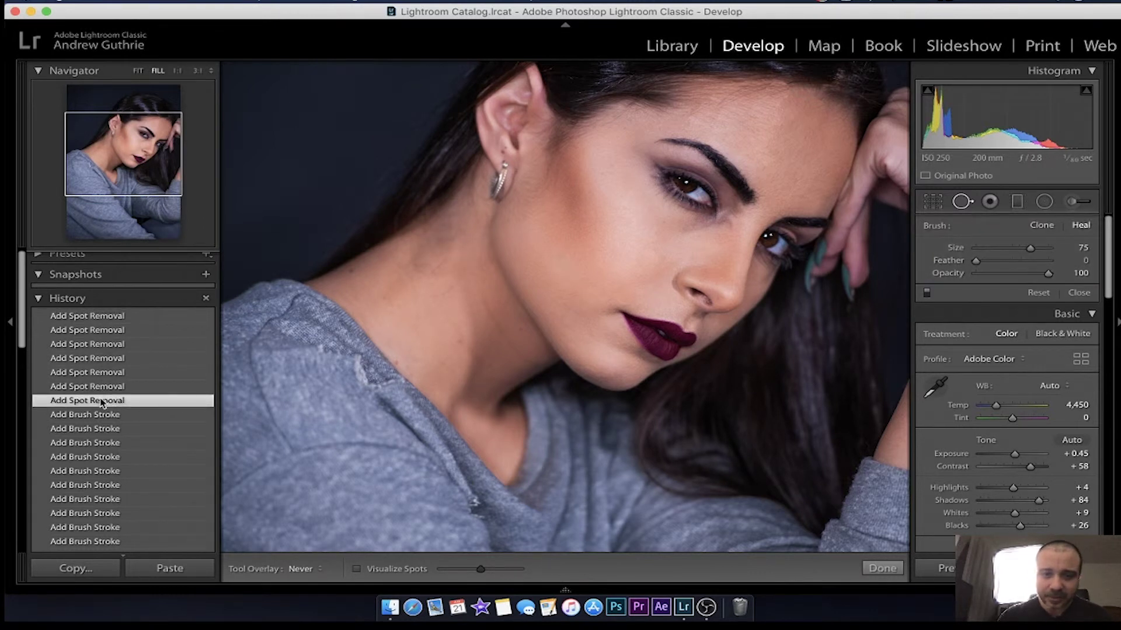
click(102, 416)
click(100, 430)
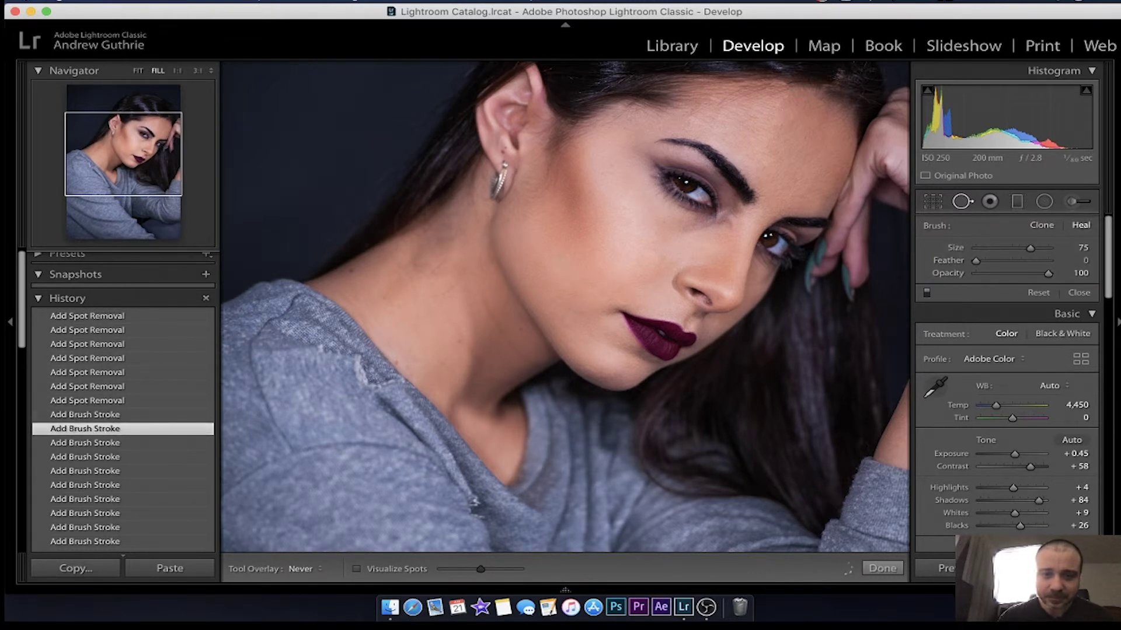
click(111, 402)
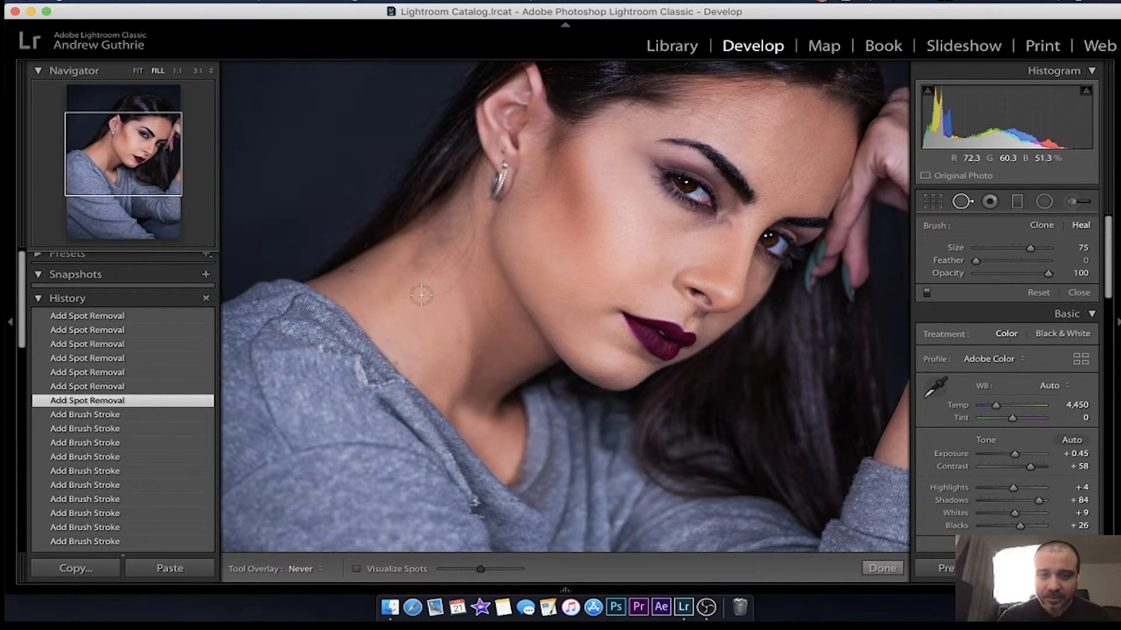
Step: Switch the Spot Removal brush from Heal to Clone and magnify the photo to 3:1
click(967, 202)
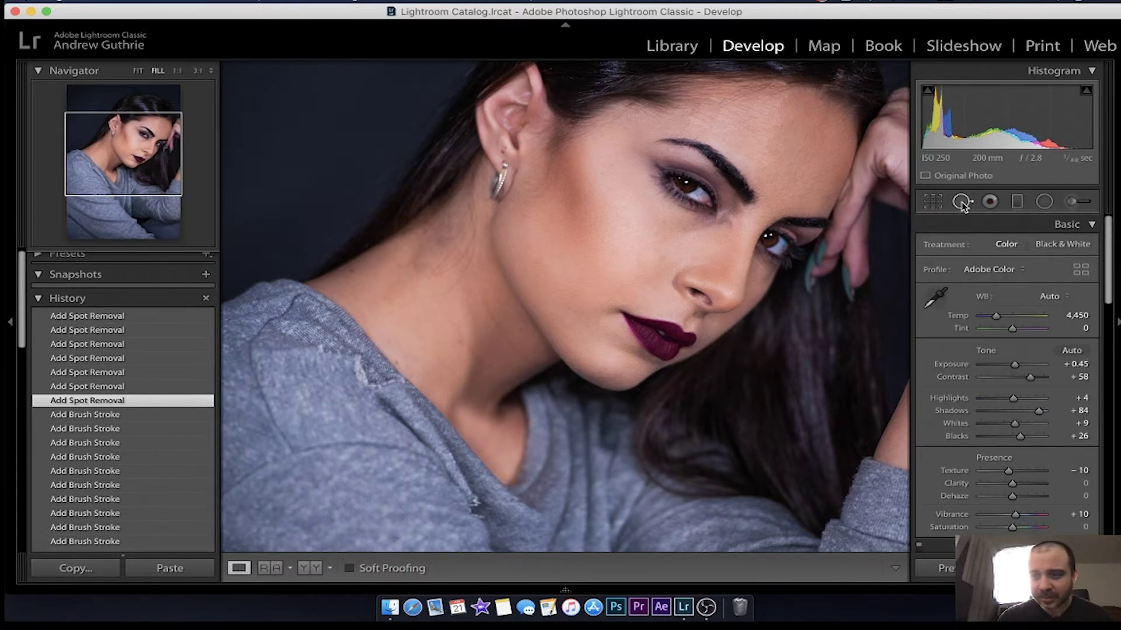
click(968, 202)
click(1031, 226)
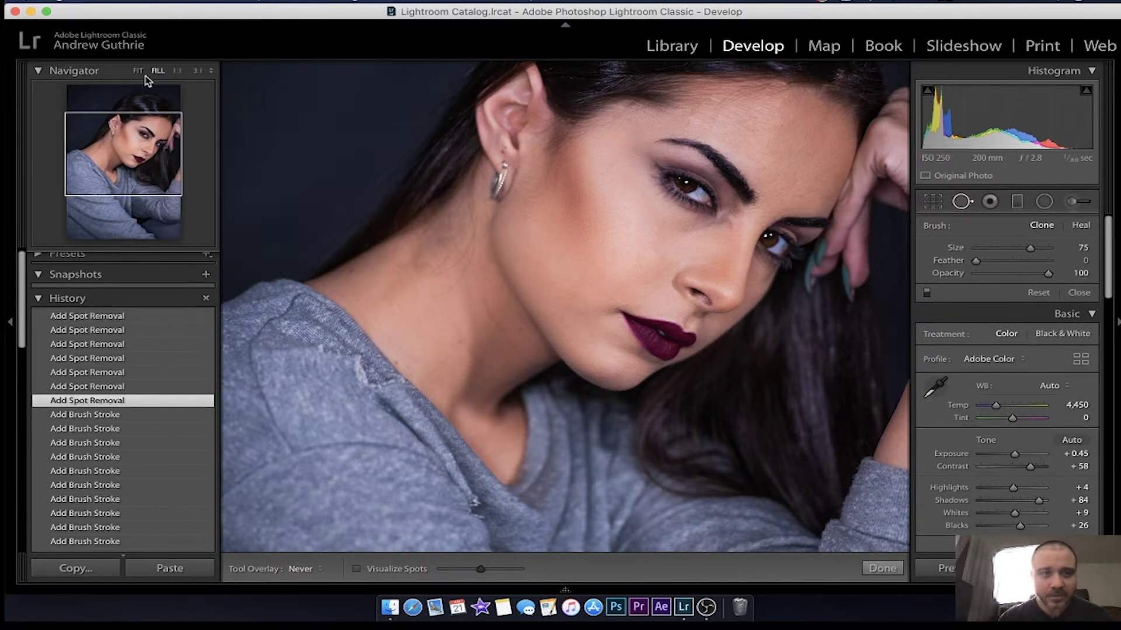
click(196, 71)
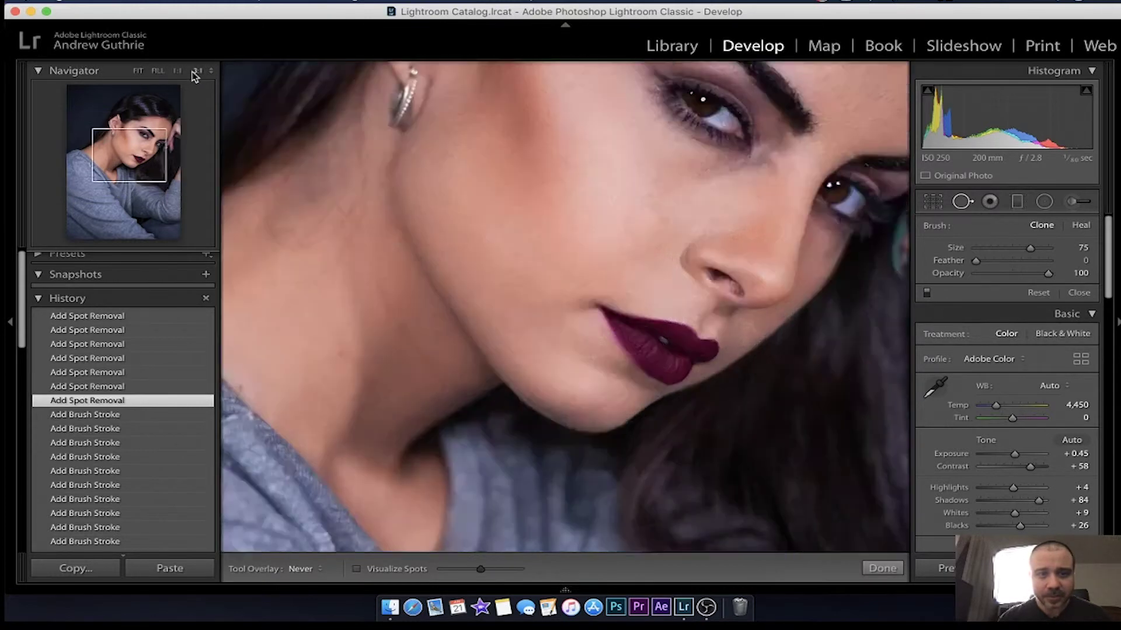
Step: Paint several trial clone patches over the blemishes and mole on the neck
mouse_move(140, 159)
mouse_down()
mouse_move(91, 163)
mouse_move(106, 142)
mouse_up()
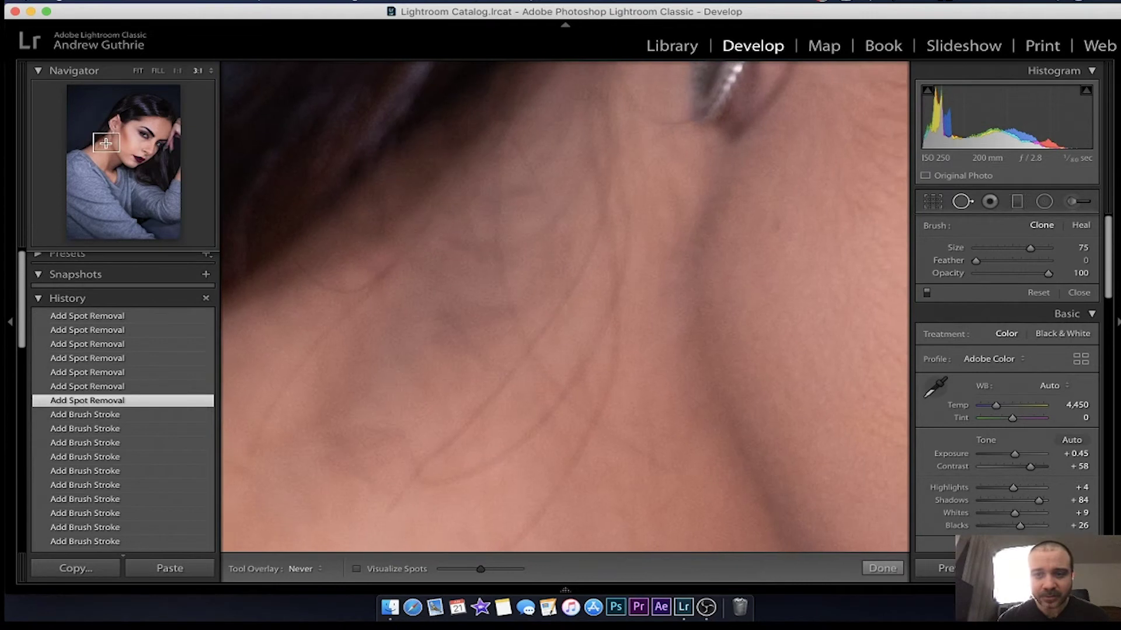
click(409, 450)
click(451, 433)
click(475, 413)
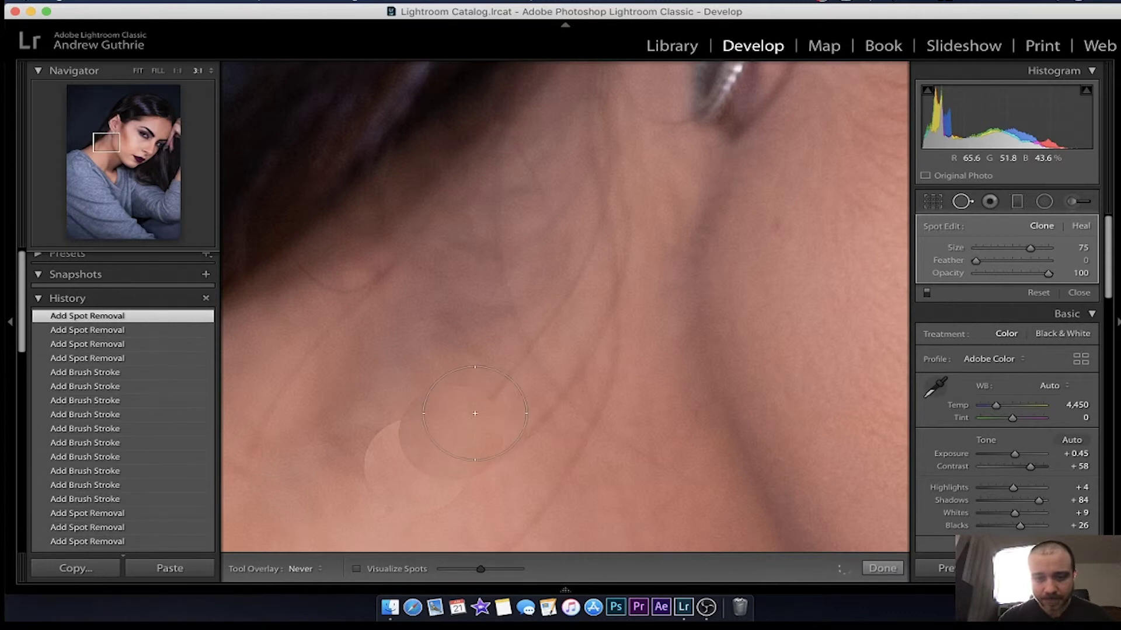
drag(481, 399, 407, 465)
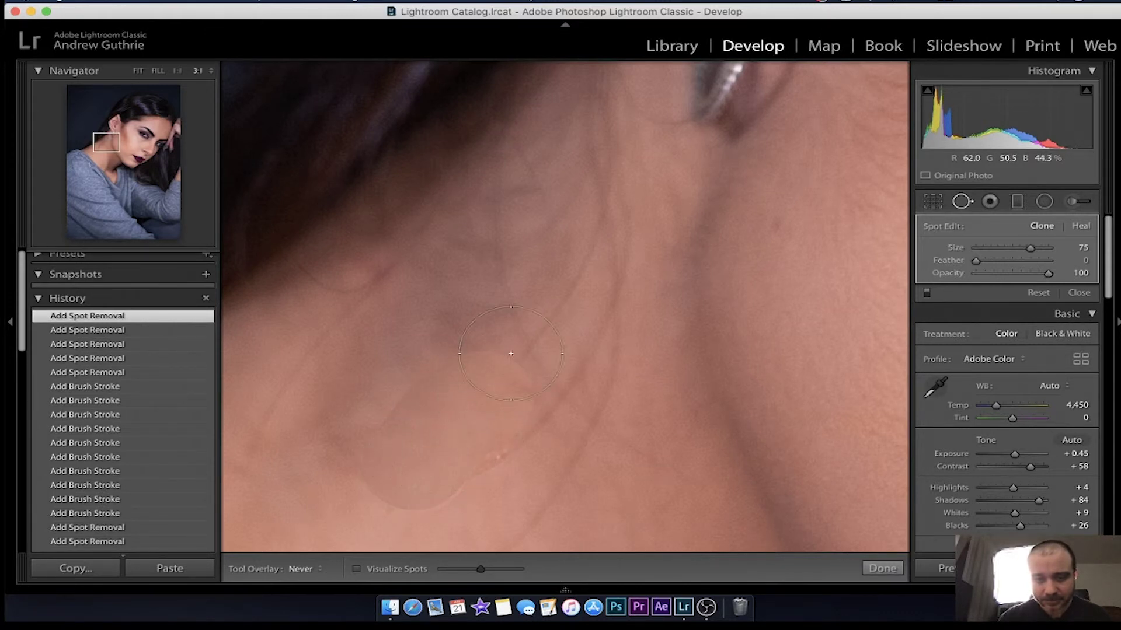
click(532, 333)
mouse_move(532, 332)
mouse_down()
mouse_move(484, 415)
mouse_move(439, 442)
mouse_up()
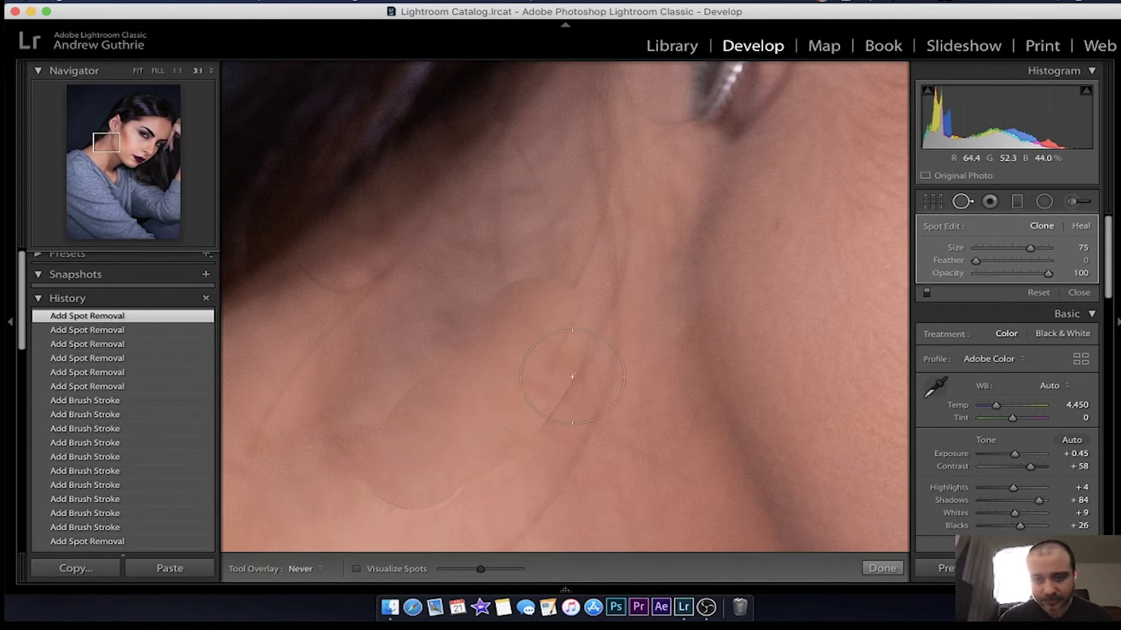
mouse_move(584, 357)
mouse_down()
mouse_move(578, 402)
mouse_move(526, 475)
mouse_up()
drag(296, 396, 295, 395)
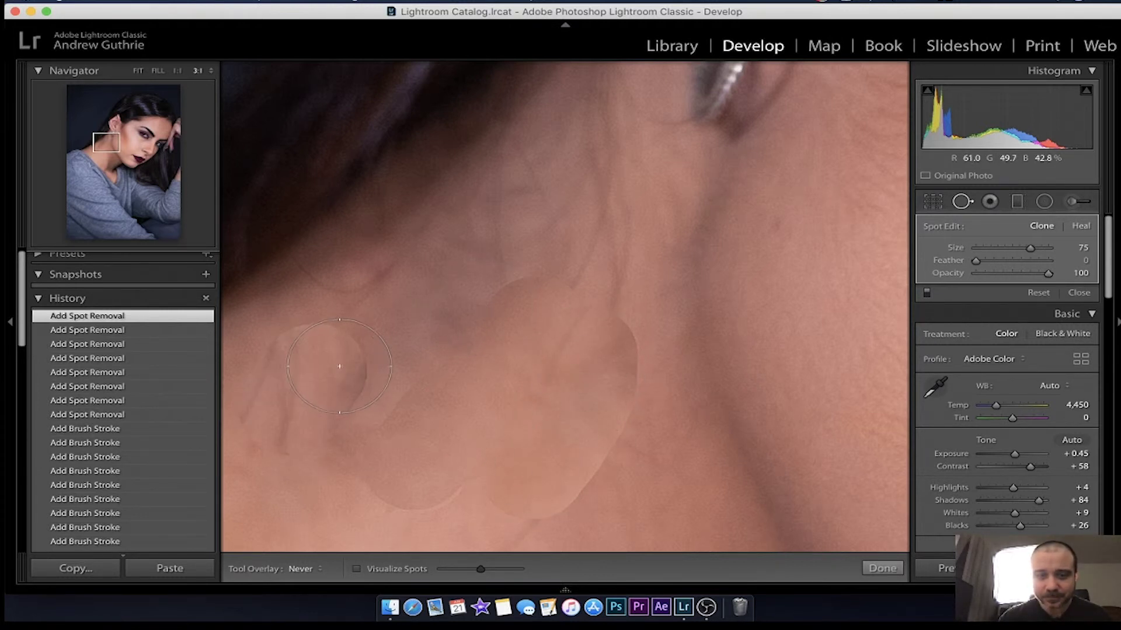
Step: Revert history to the state before the neck retouching and fit the whole photo
click(141, 401)
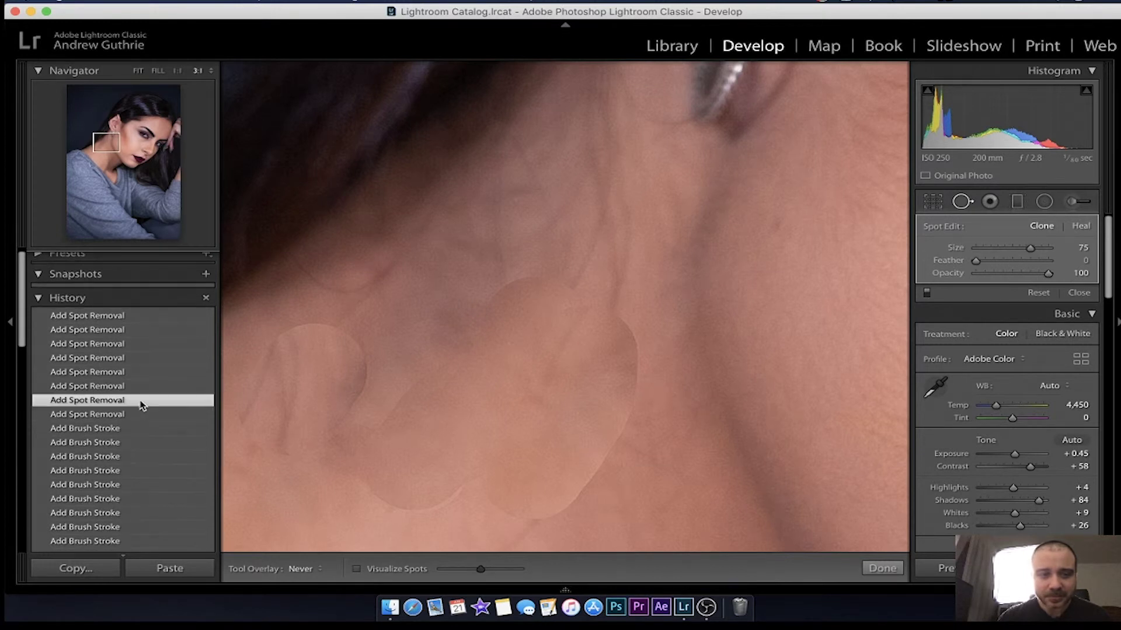
click(122, 437)
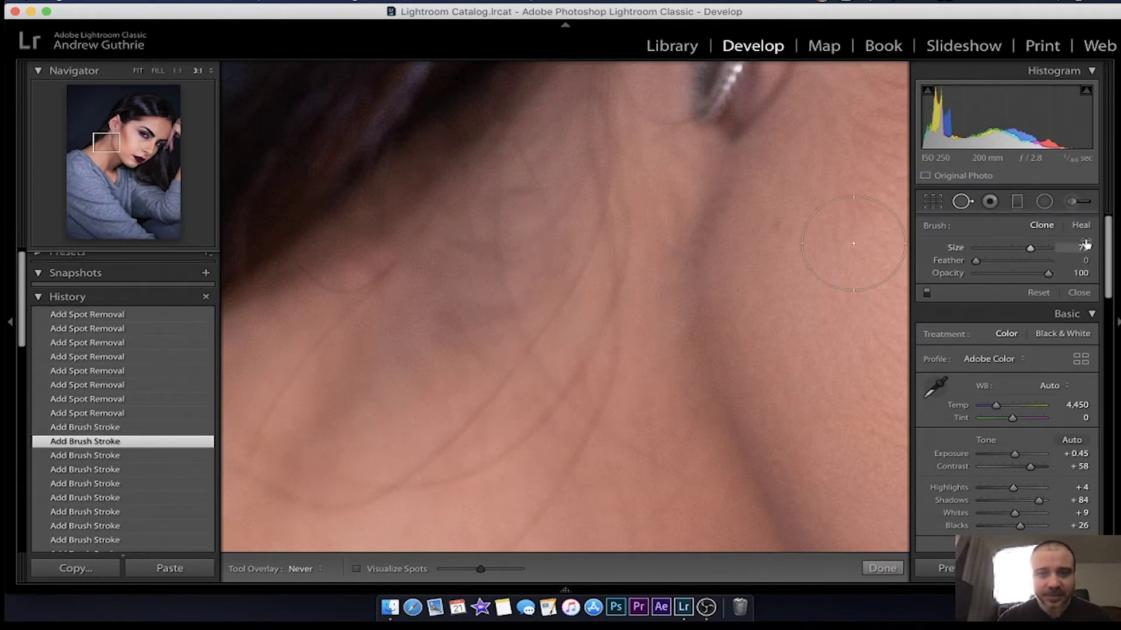
click(139, 71)
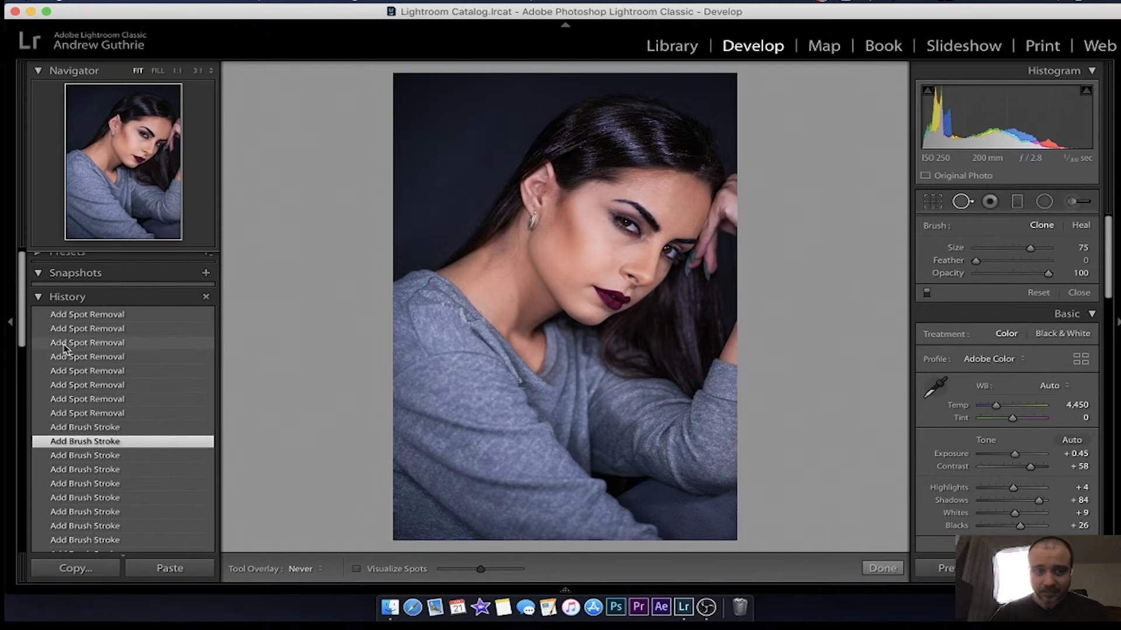
Step: Save the colour edit as a snapshot named 'color', then convert the photo to Black & White
click(205, 273)
key(BackSpace)
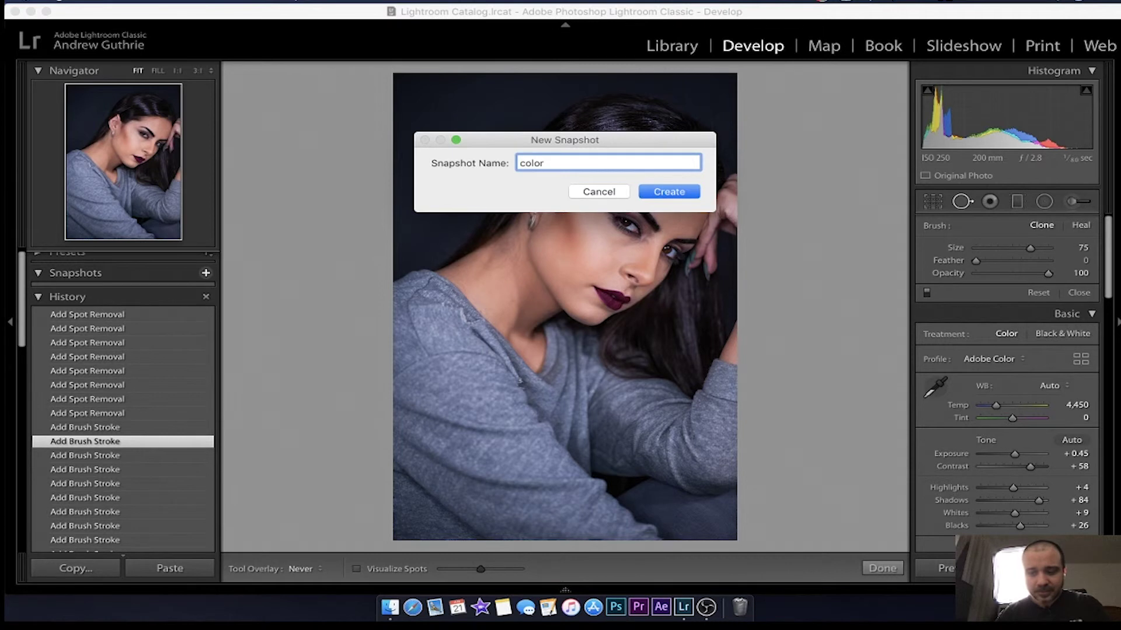
key(Return)
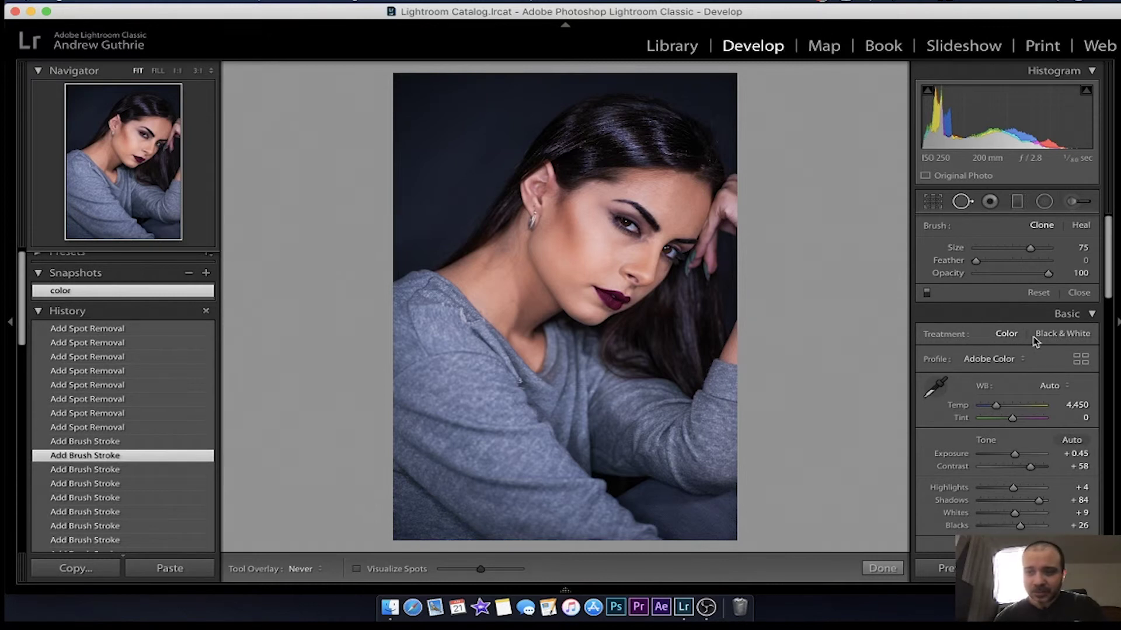
click(1052, 336)
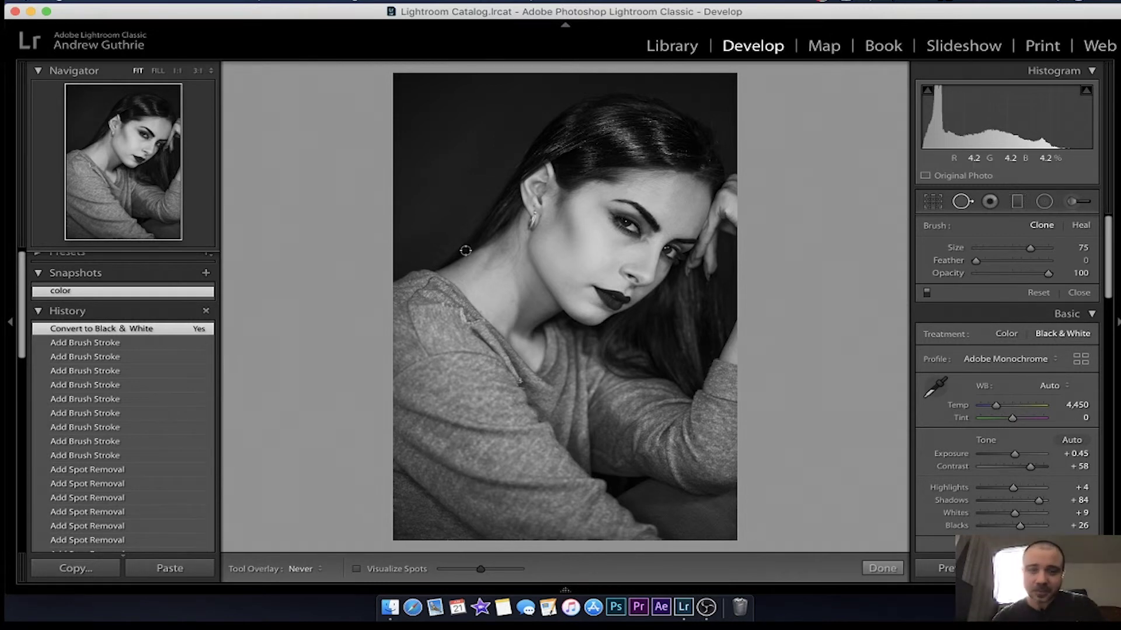
Step: Save the monochrome version as snapshot 'black and white', then recall the 'color' snapshot
click(205, 275)
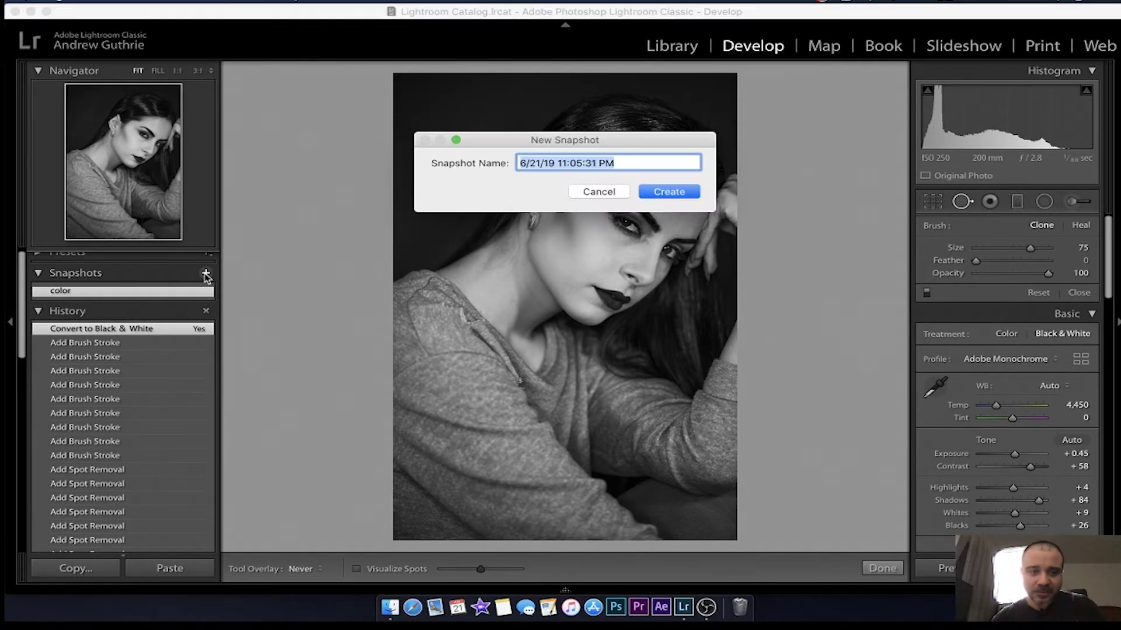
key(BackSpace)
text(bl)
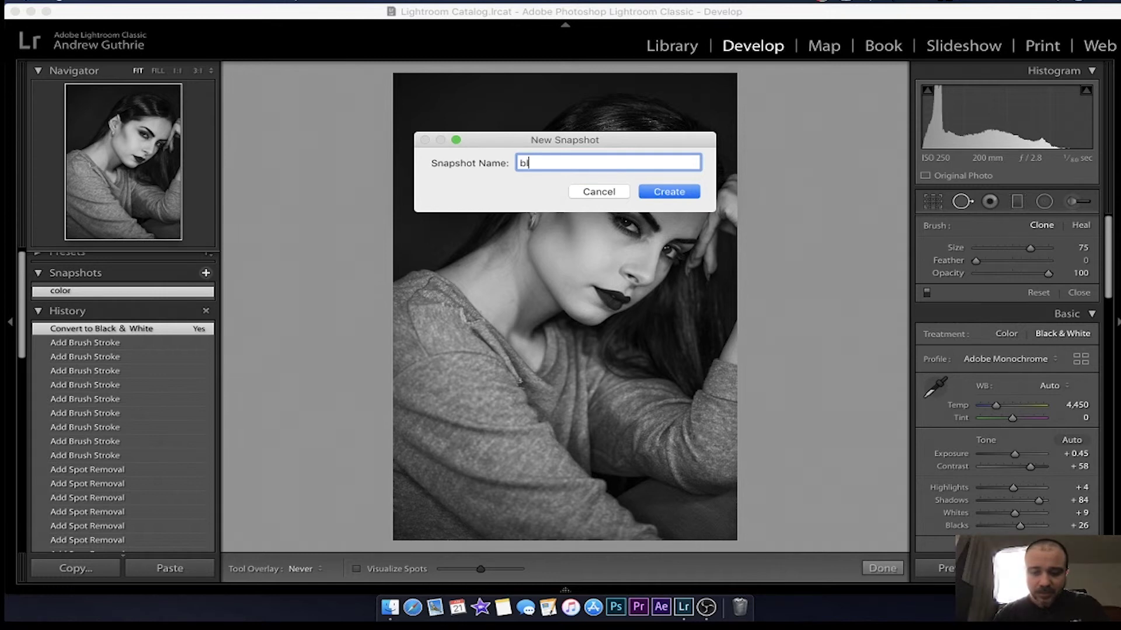
text(ack and white)
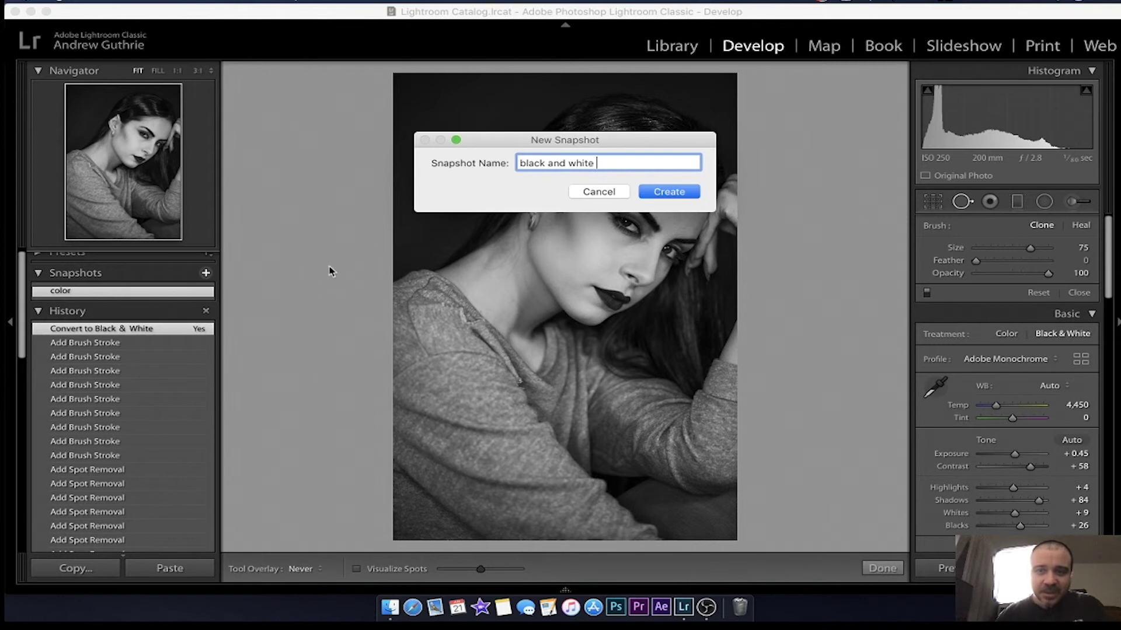
click(698, 197)
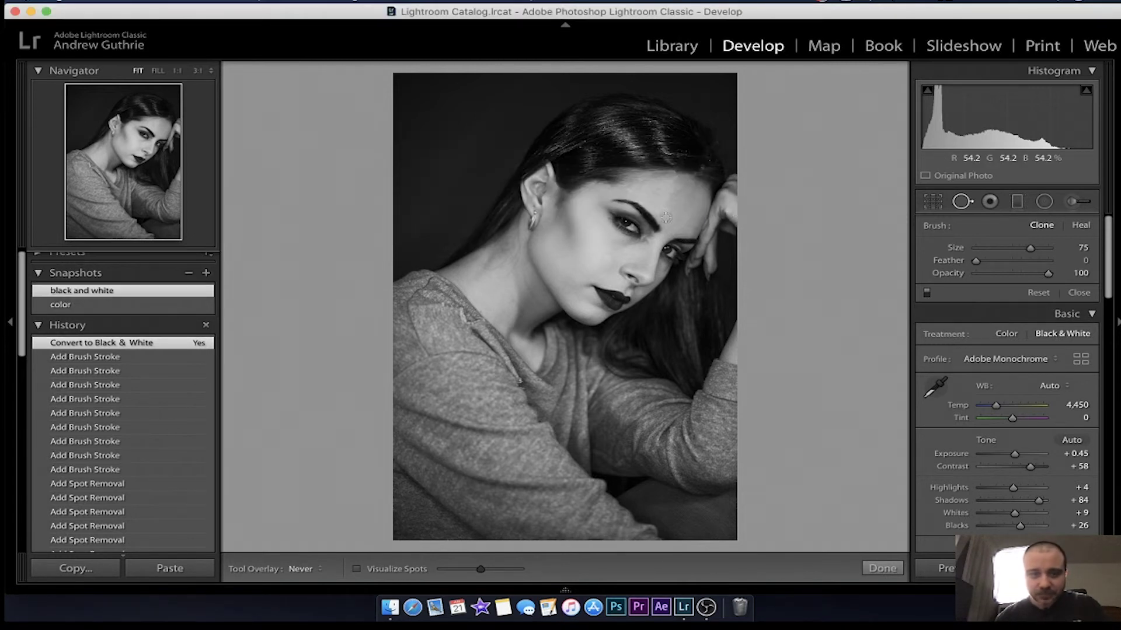
click(124, 307)
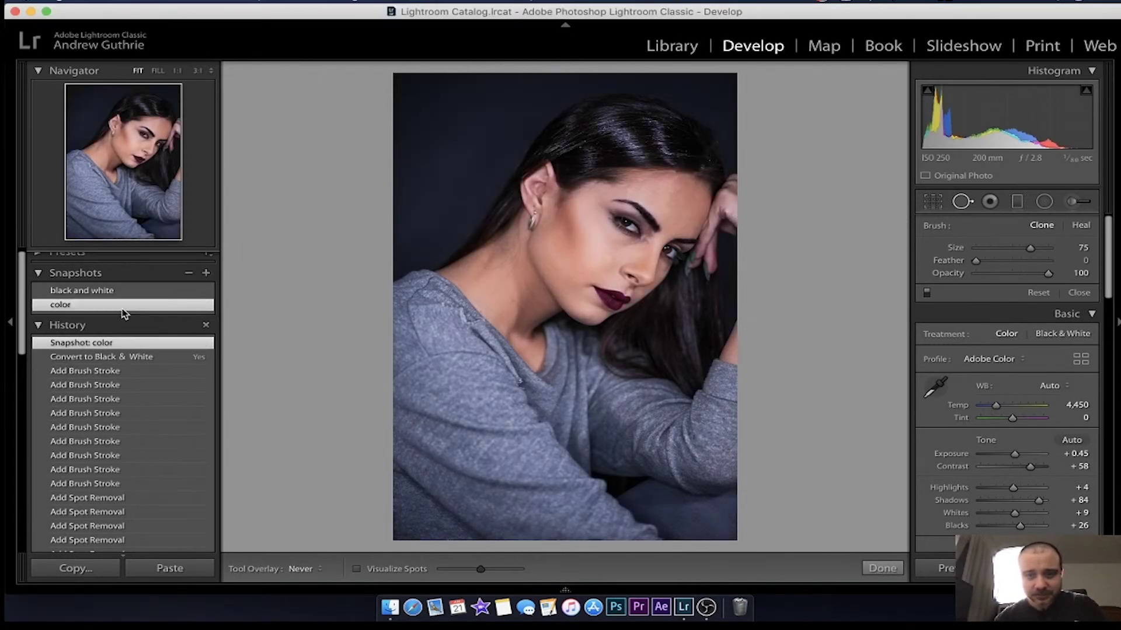
click(139, 292)
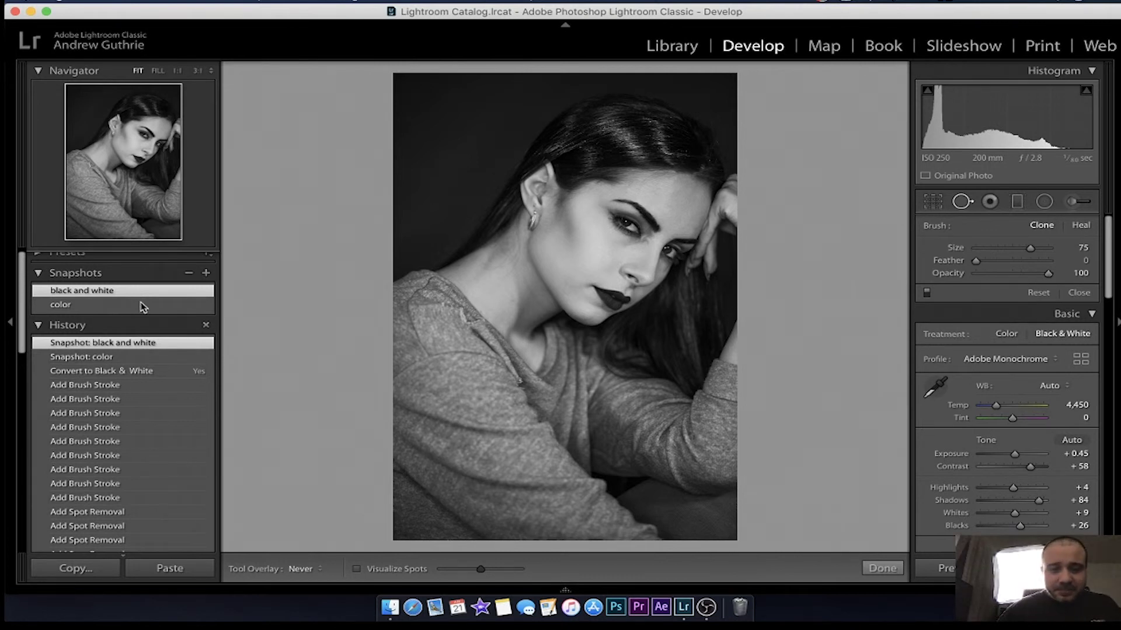
click(99, 311)
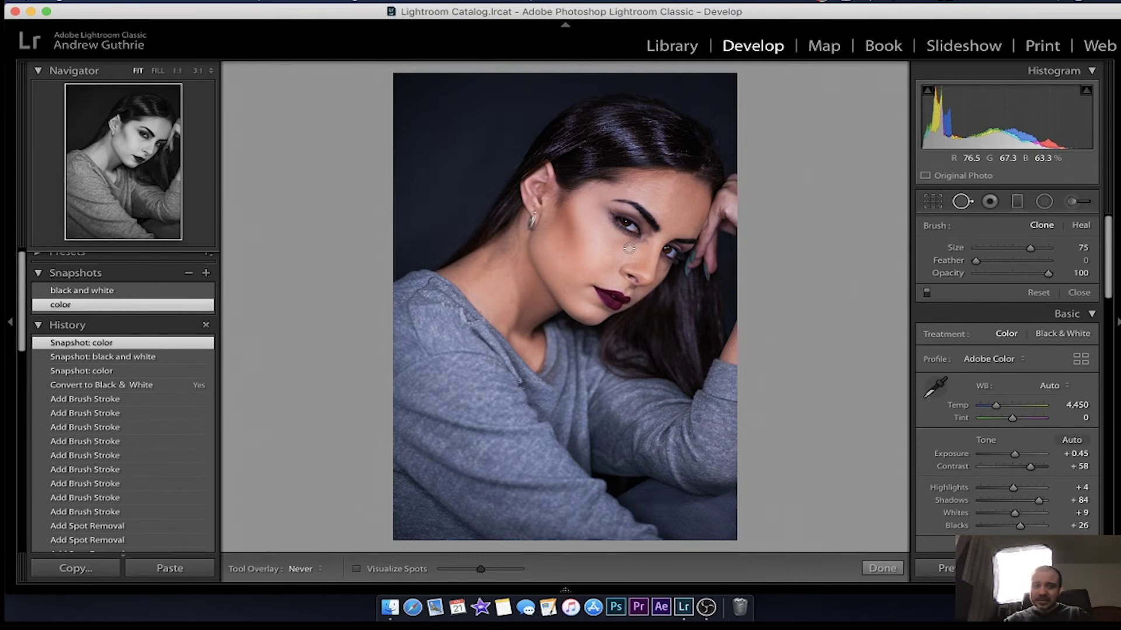
click(146, 360)
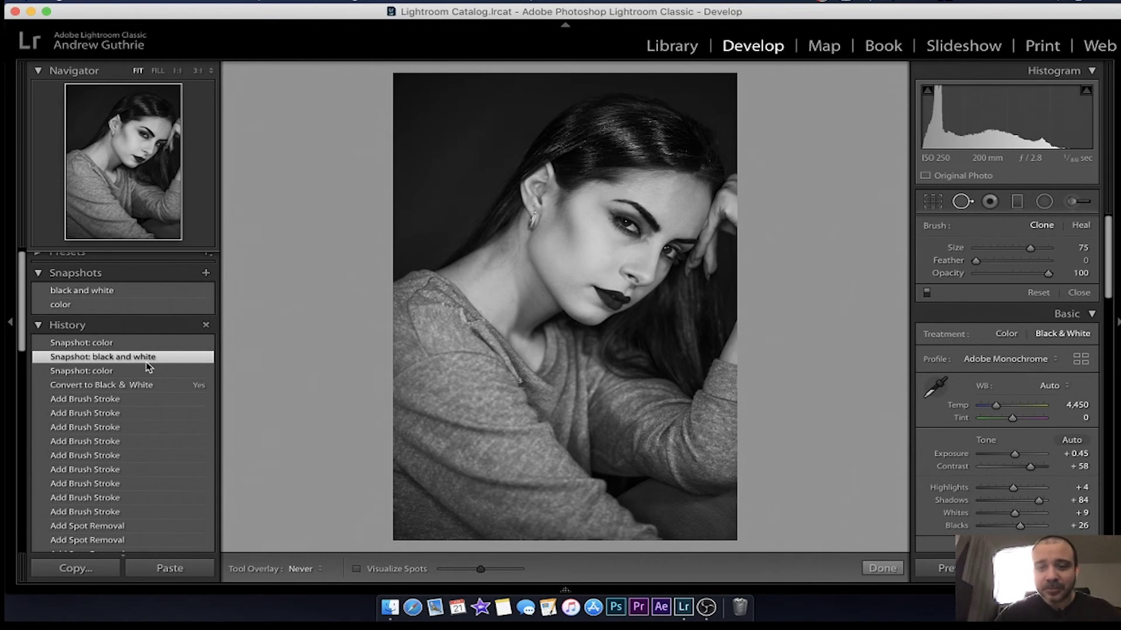
click(139, 372)
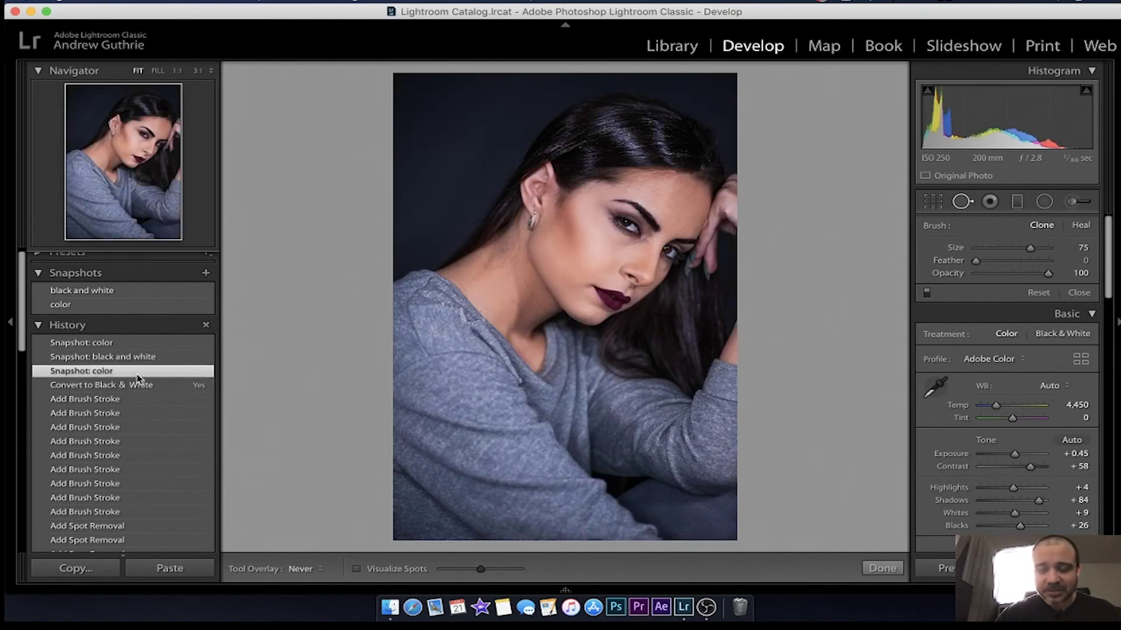
scroll(122, 430, down, 10)
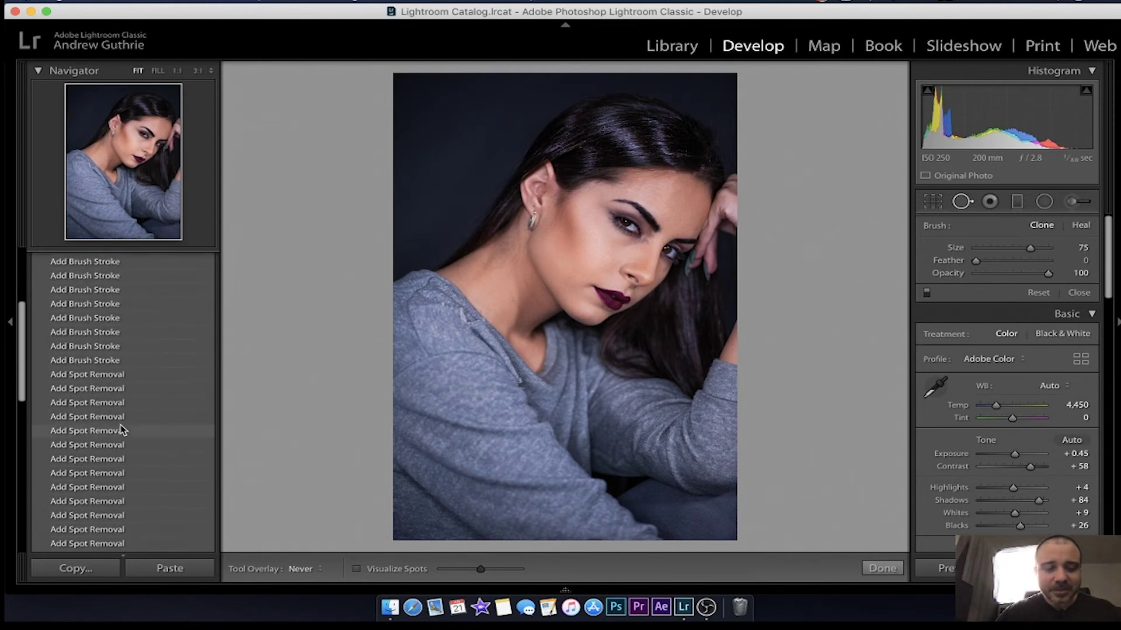
scroll(120, 431, down, 8)
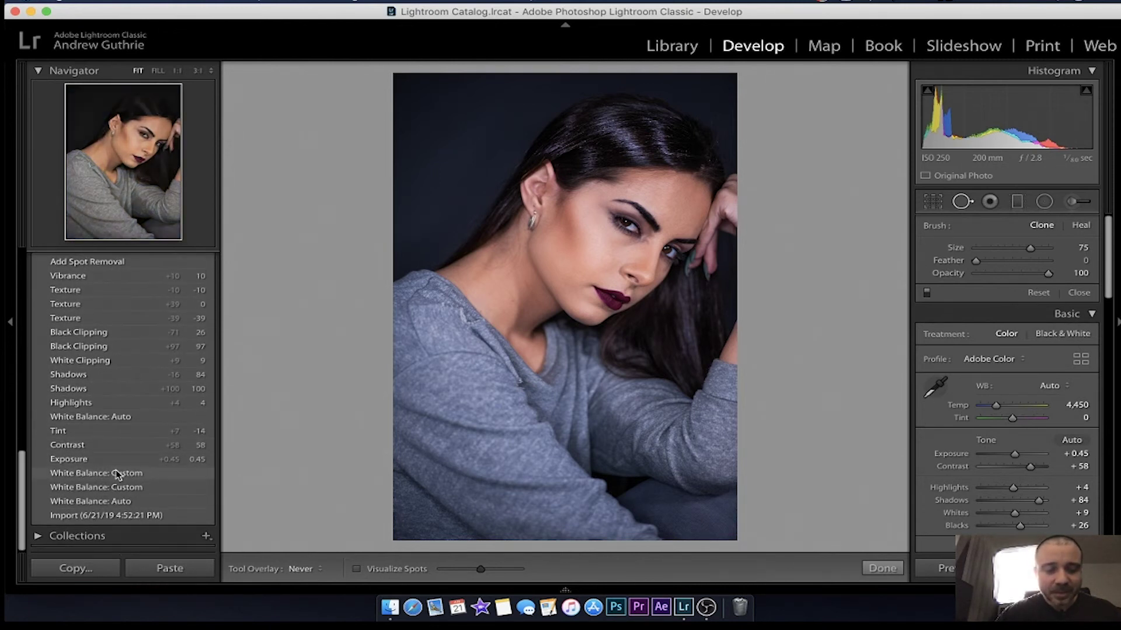
click(100, 515)
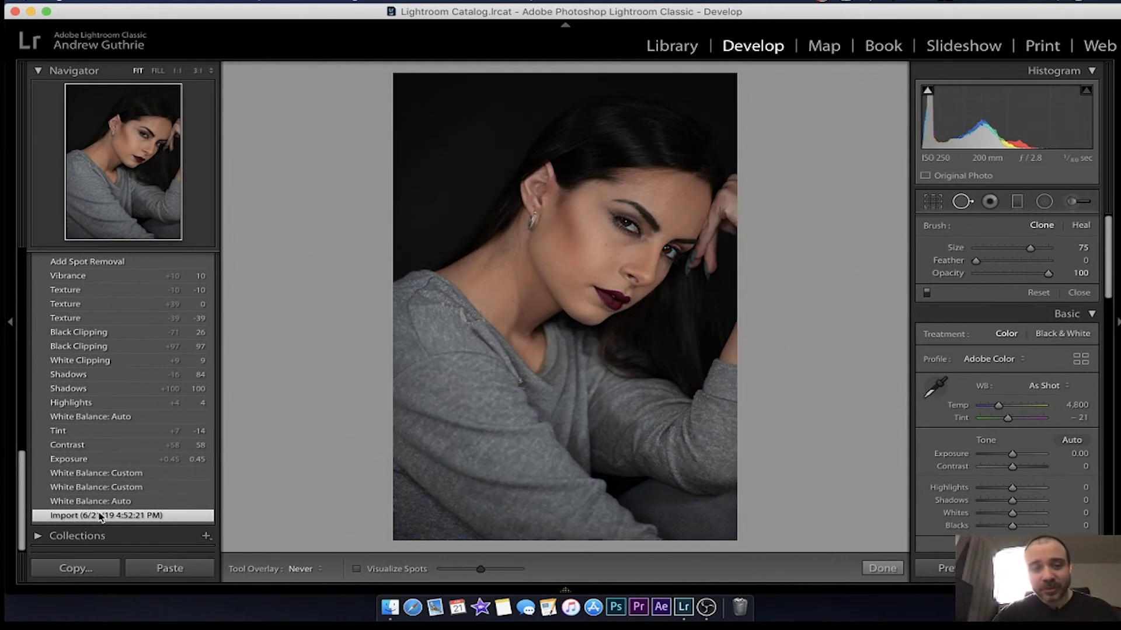
scroll(121, 459, up, 15)
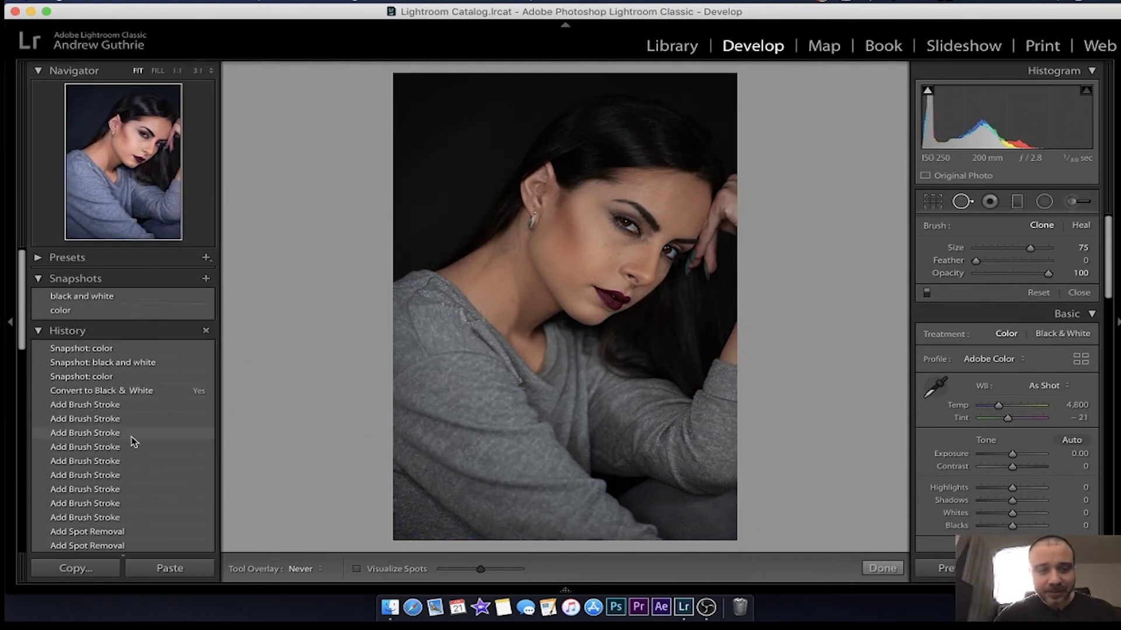
click(112, 377)
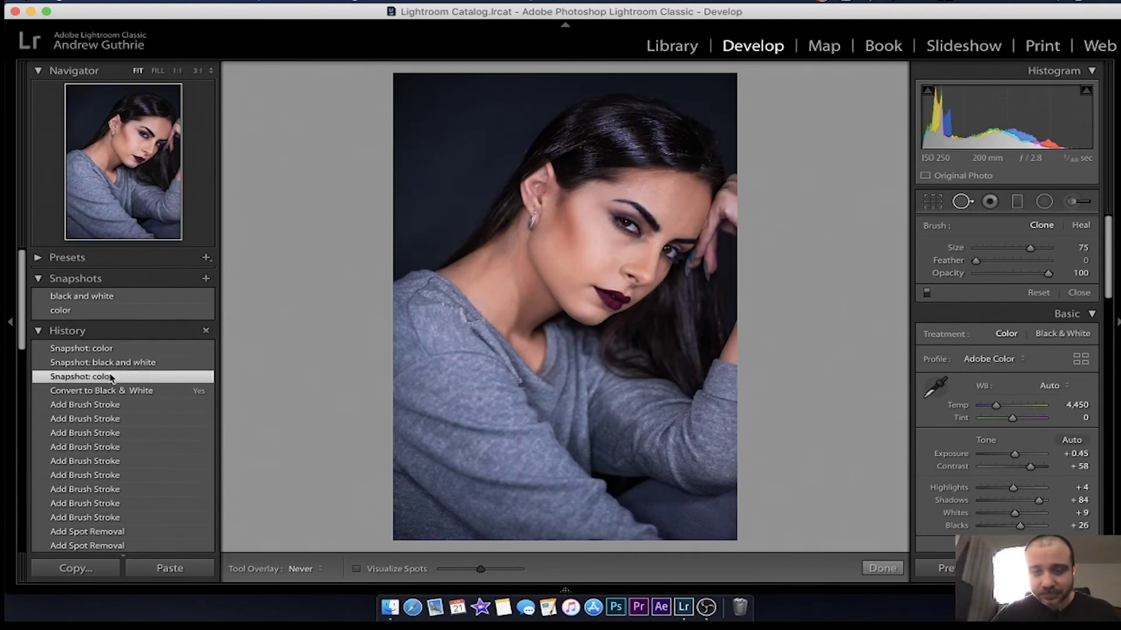